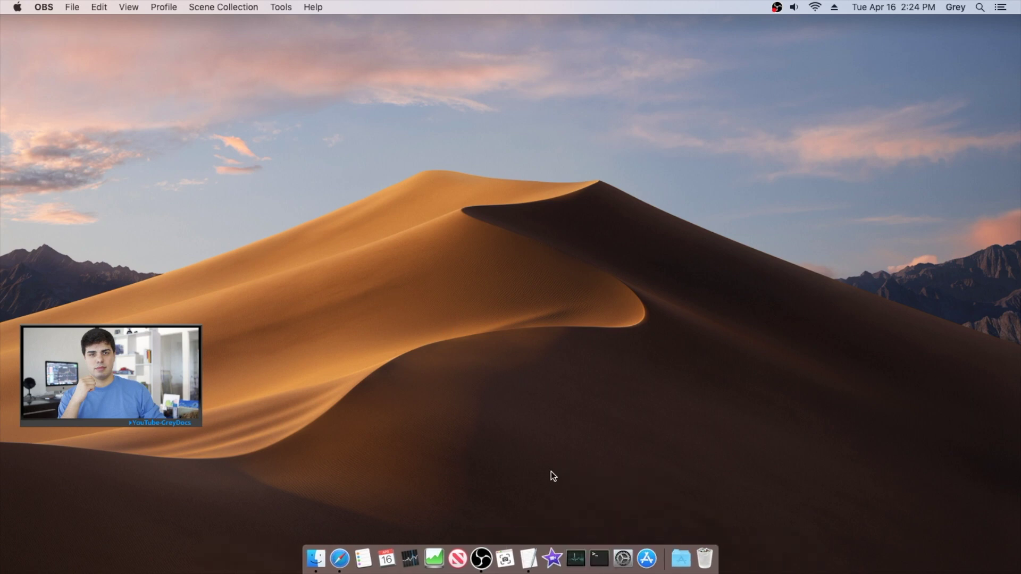
- Open the Displays settings in System Preferences
{"action": "left_click", "coordinate": [626, 555]}
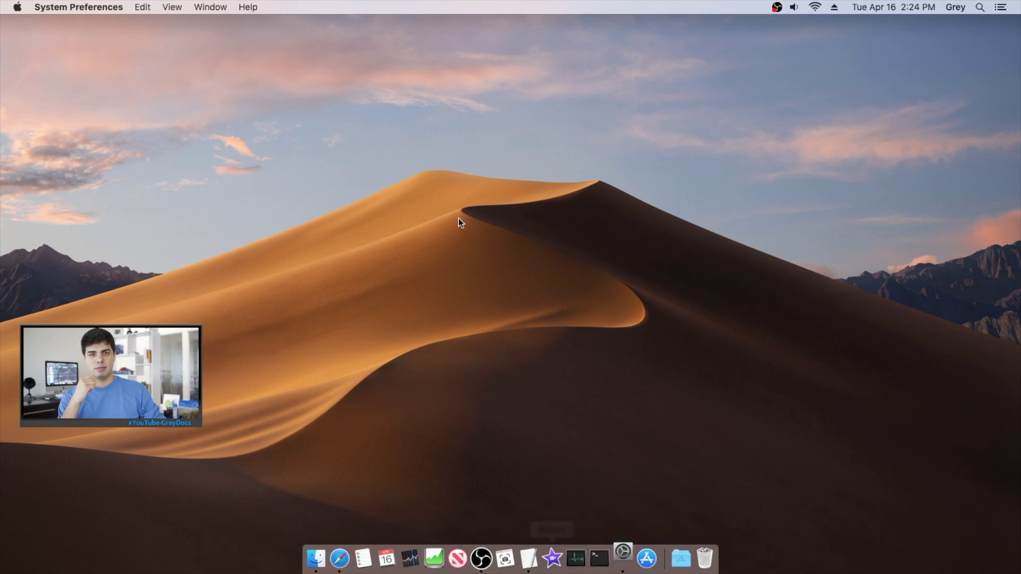
{"action": "left_click", "coordinate": [364, 208]}
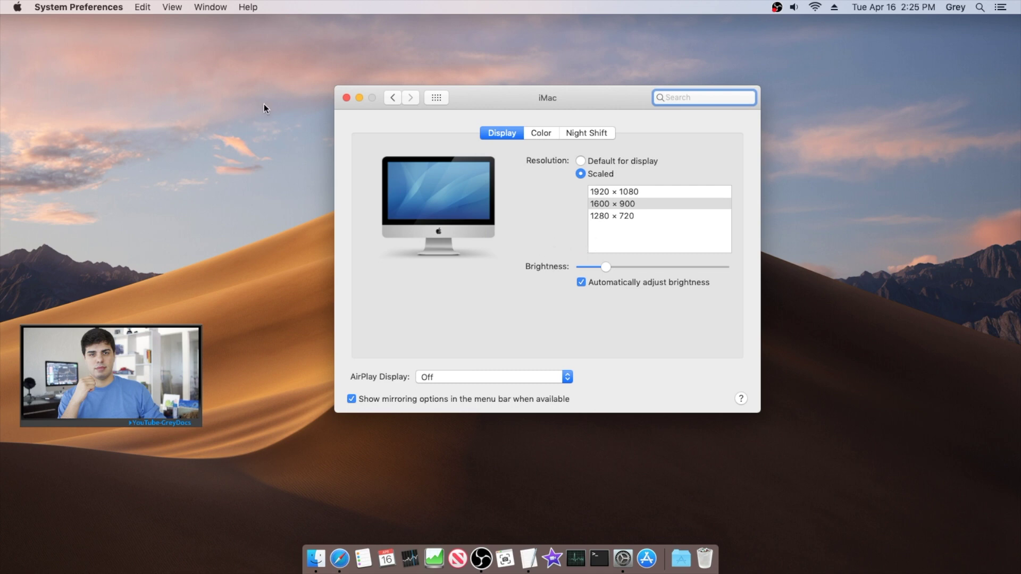
- Check the built-in display's size and native resolution in About This Mac, and close that window
{"action": "left_click", "coordinate": [18, 7]}
{"action": "key", "text": "Escape"}
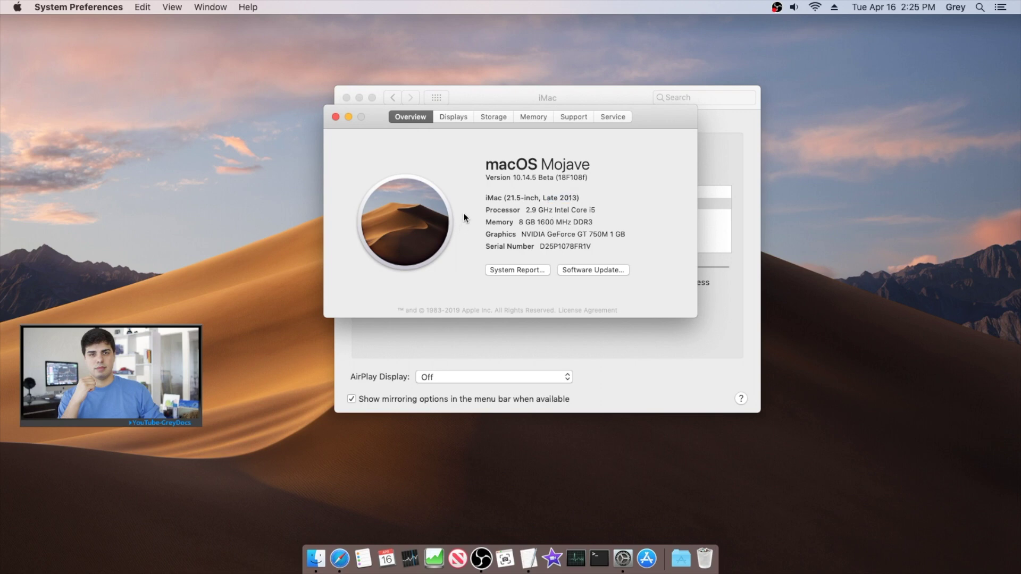
{"action": "left_click", "coordinate": [456, 118]}
{"action": "left_click_drag", "start_coordinate": [456, 272], "coordinate": [514, 271]}
{"action": "left_click", "coordinate": [450, 285]}
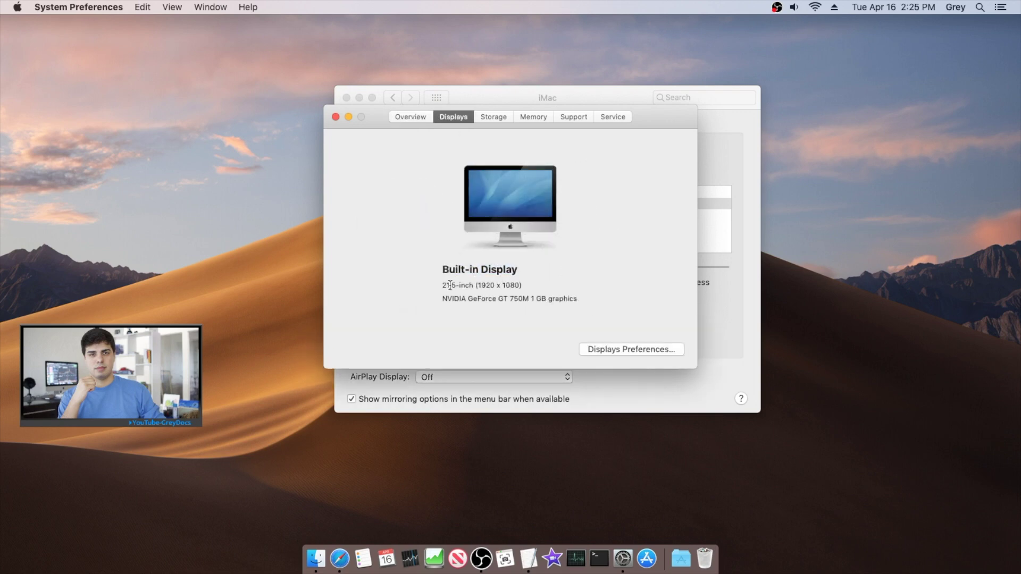
{"action": "left_click", "coordinate": [335, 118]}
- Look through the display's Color and Night Shift settings, return to the Display settings and close the window
{"action": "left_click_drag", "start_coordinate": [512, 99], "coordinate": [404, 95]}
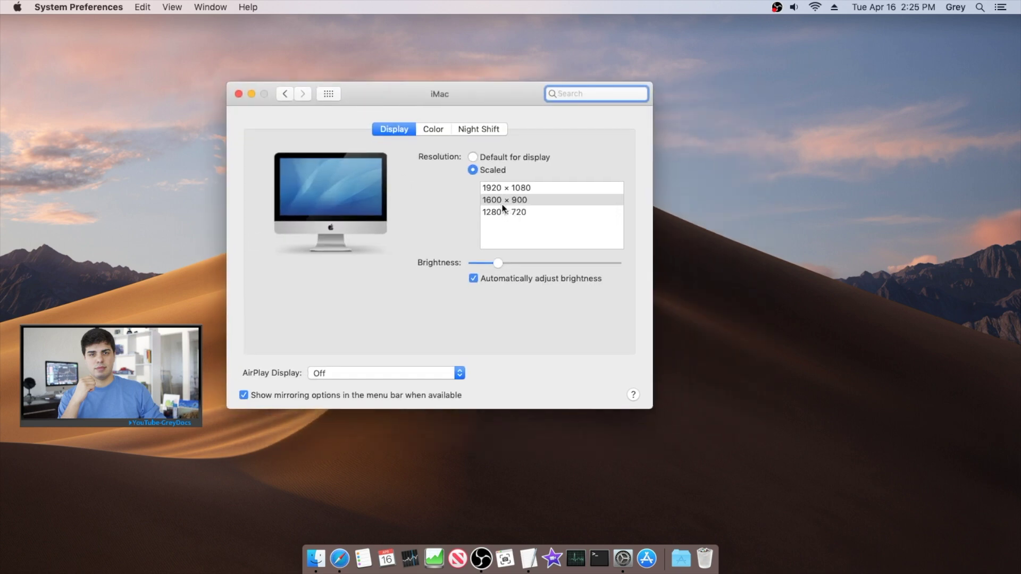
{"action": "left_click", "coordinate": [441, 130]}
{"action": "left_click", "coordinate": [471, 129]}
{"action": "left_click", "coordinate": [408, 129]}
{"action": "left_click", "coordinate": [238, 95]}
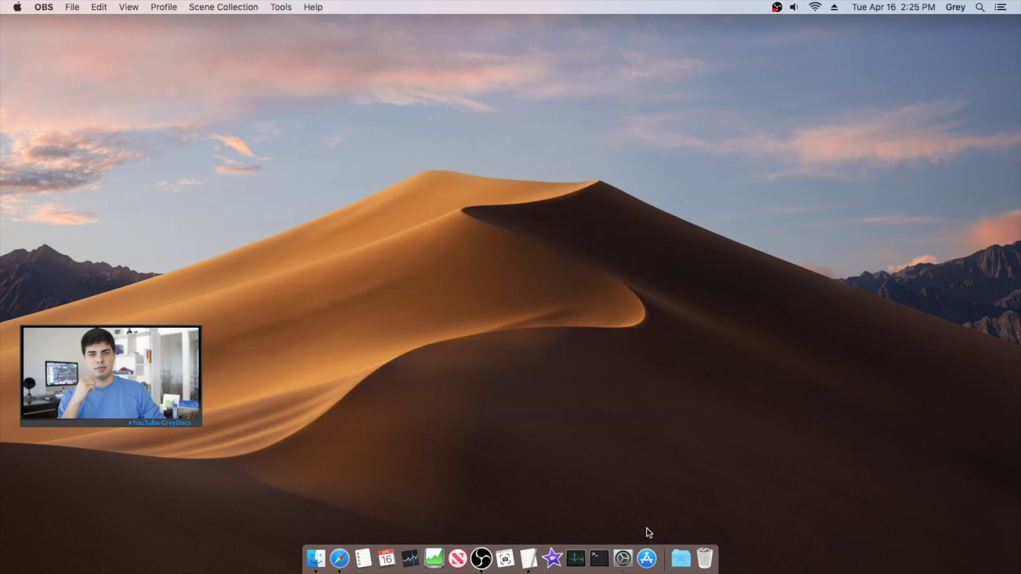
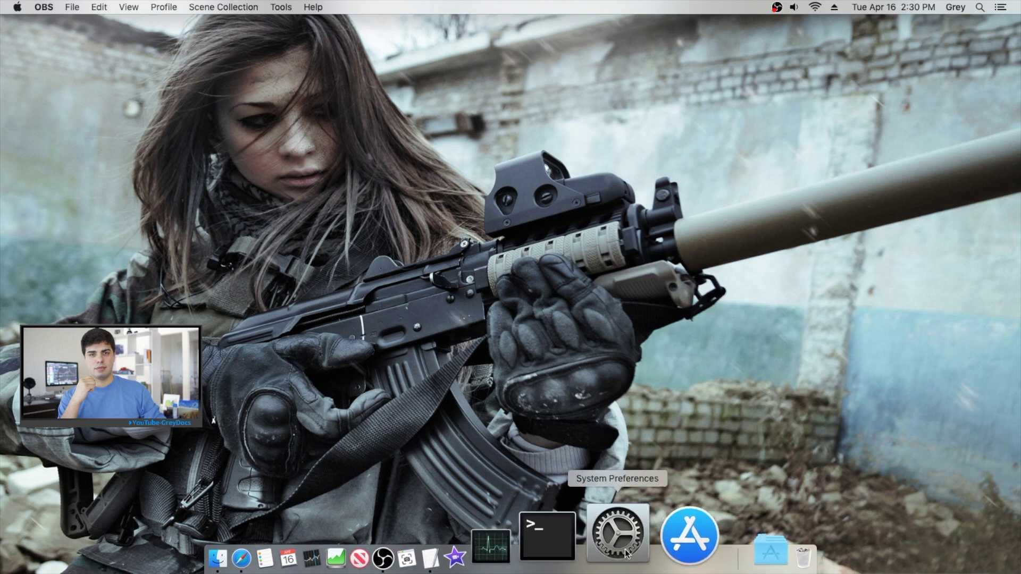
- Open the desktop background settings from the desktop, view the wallpapers folder and close the window
{"action": "left_click", "coordinate": [17, 7]}
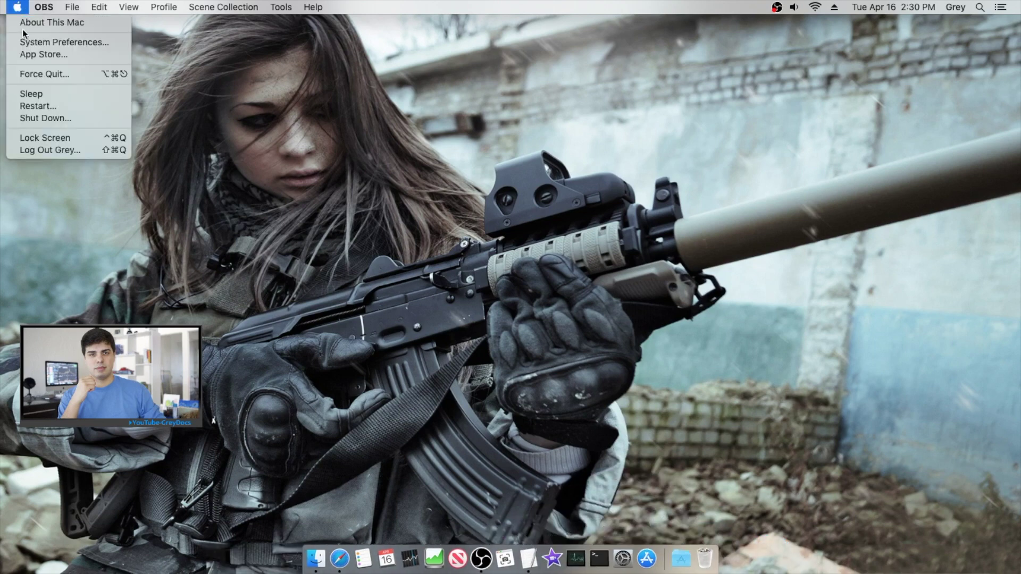
{"action": "left_click", "coordinate": [229, 202]}
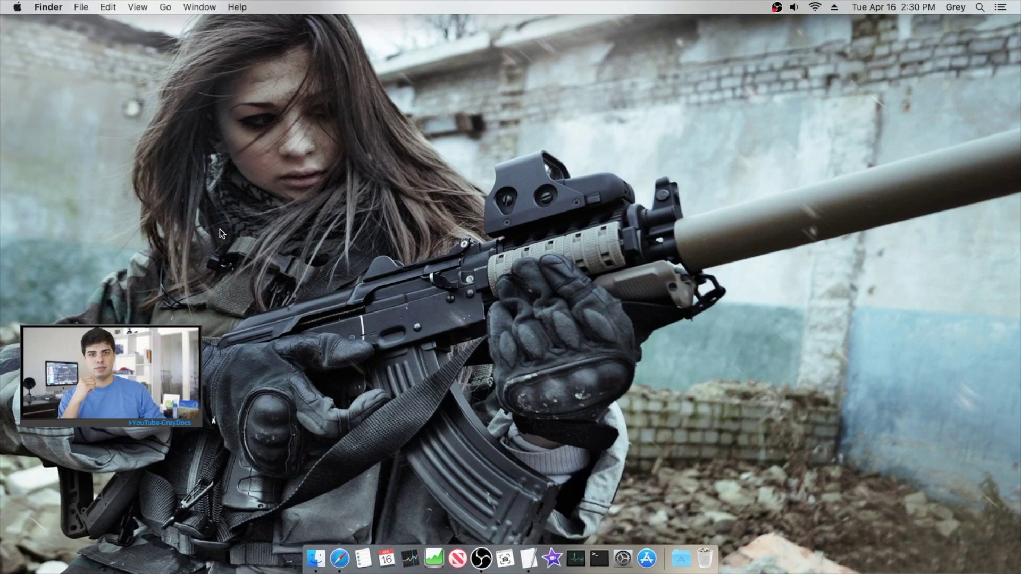
{"action": "right_click", "coordinate": [222, 228]}
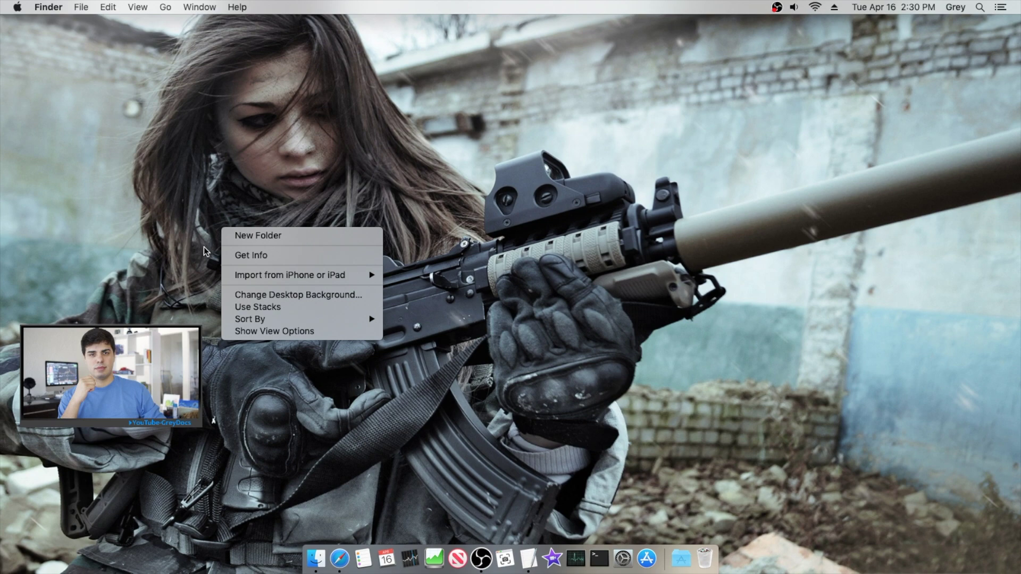
{"action": "right_click", "coordinate": [186, 227]}
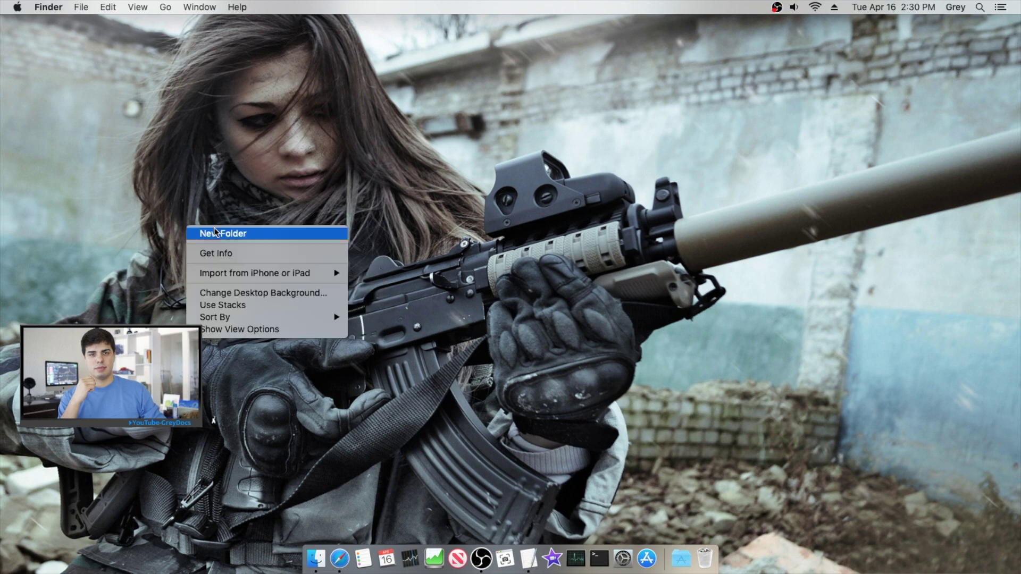
{"action": "left_click", "coordinate": [248, 293]}
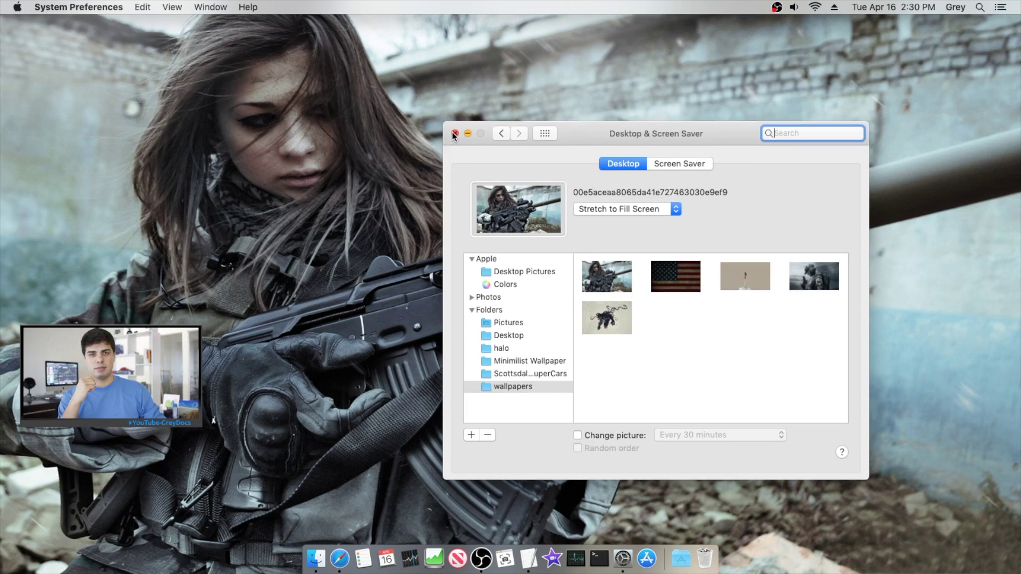
{"action": "left_click", "coordinate": [453, 133]}
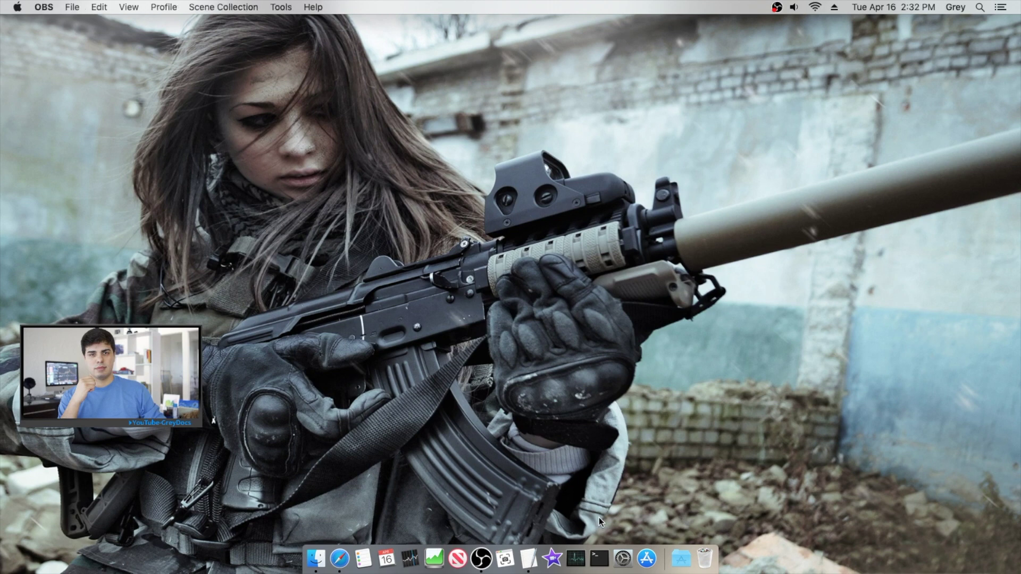
- Open System Preferences to its overview of all settings
{"action": "left_click", "coordinate": [625, 531]}
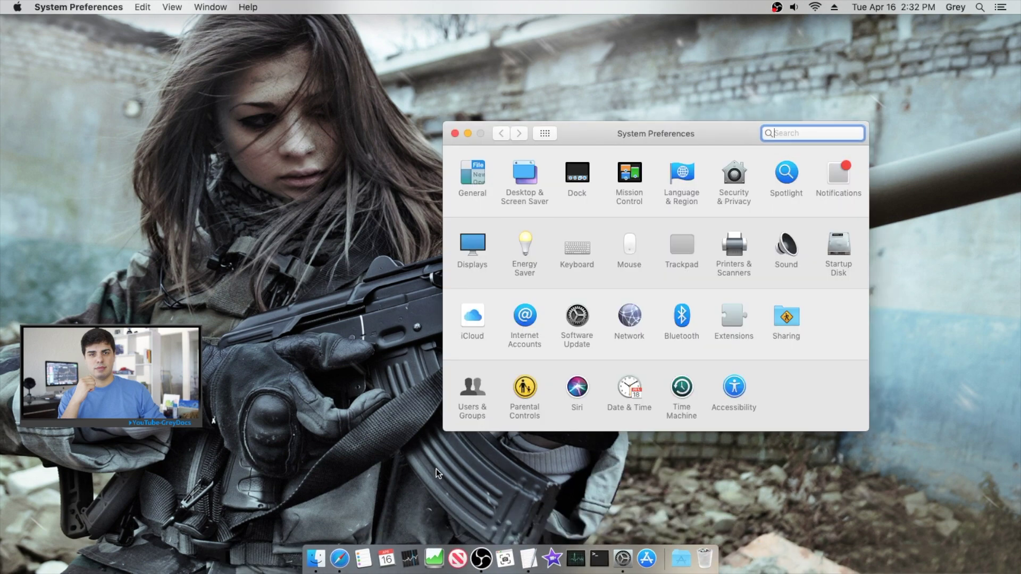
{"action": "key", "text": "super+q"}
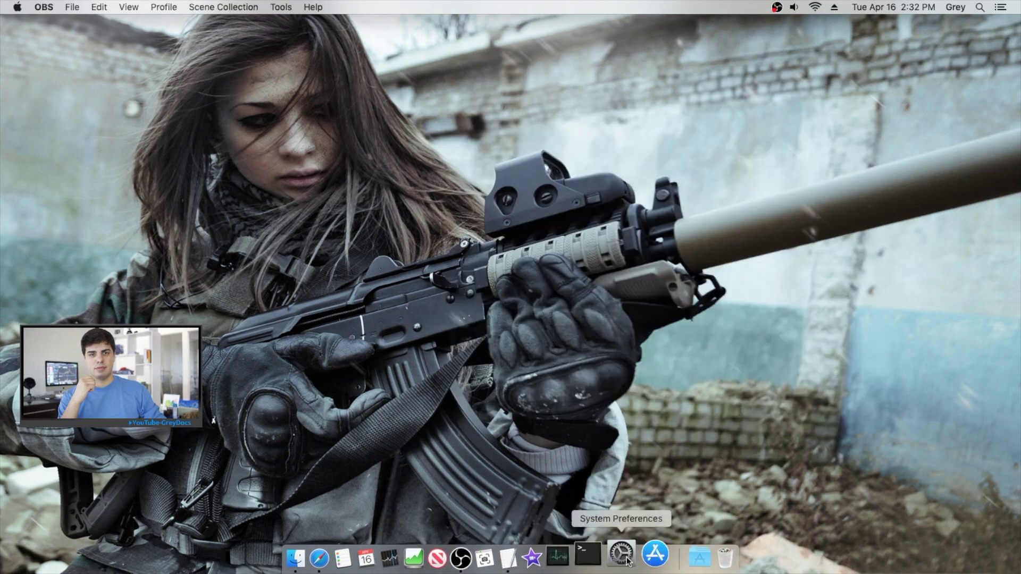
{"action": "left_click", "coordinate": [18, 7]}
{"action": "left_click", "coordinate": [29, 44]}
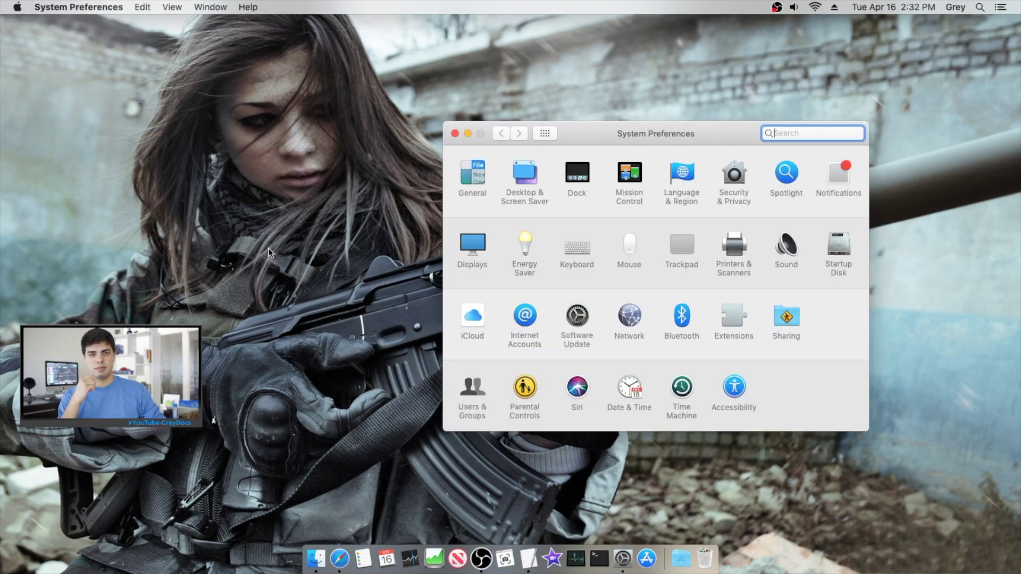
- Examine the available screen savers and the start delay options in the Desktop & Screen Saver settings
{"action": "left_click", "coordinate": [528, 183]}
{"action": "left_click", "coordinate": [679, 164]}
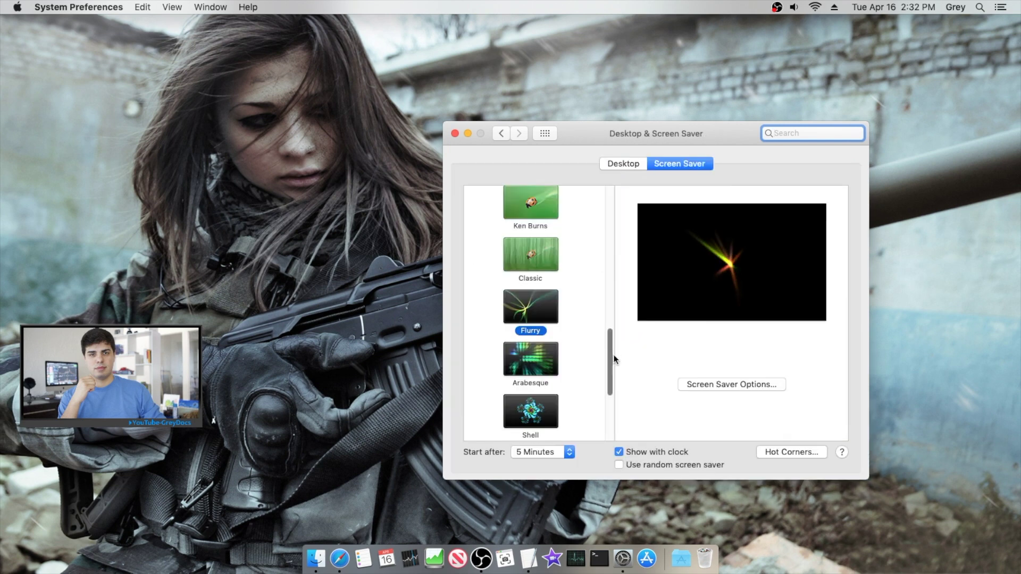
{"action": "scroll", "coordinate": [611, 359], "scroll_direction": "up", "scroll_amount": 2}
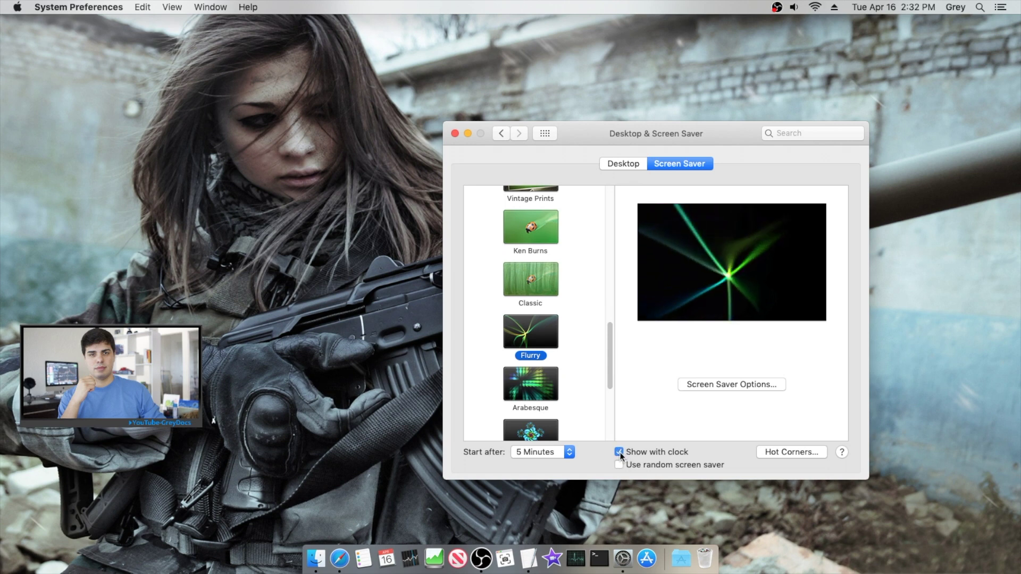
{"action": "left_click_drag", "start_coordinate": [608, 379], "coordinate": [612, 400]}
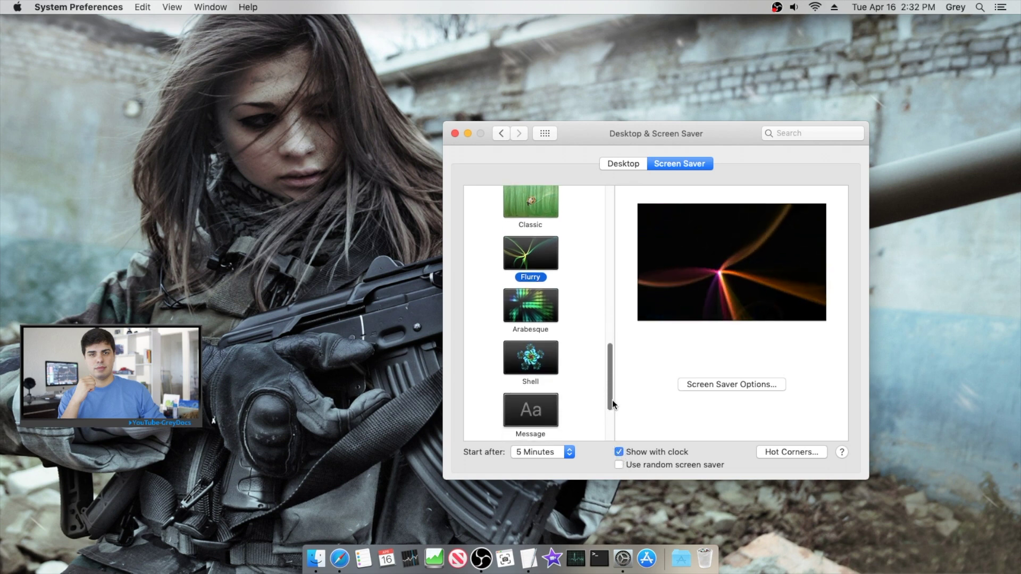
{"action": "left_click", "coordinate": [568, 451]}
{"action": "left_click", "coordinate": [543, 454]}
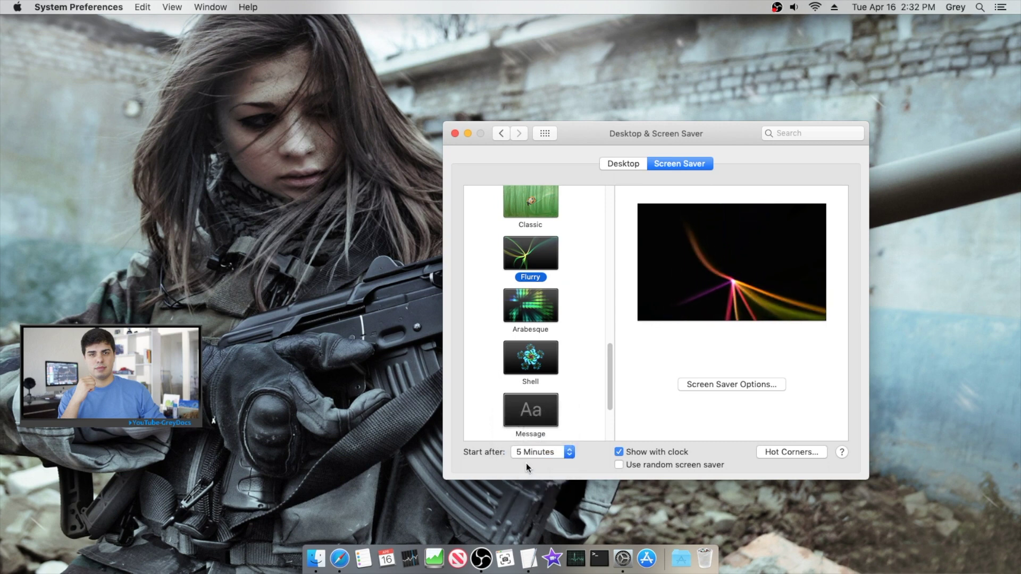
- Review the Energy Saver settings, including the delay for turning the display off, and close the window
{"action": "left_click", "coordinate": [542, 133]}
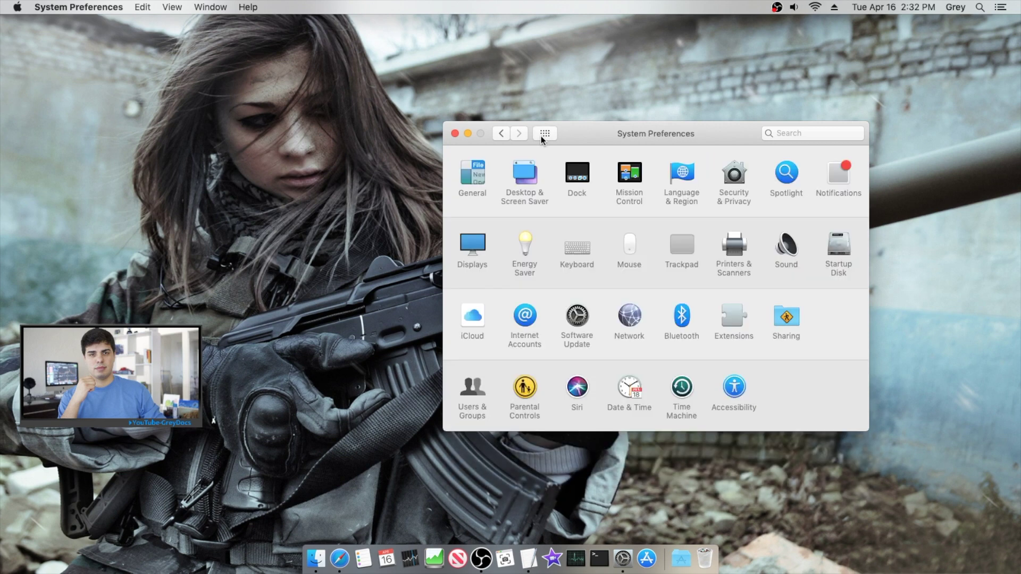
{"action": "left_click", "coordinate": [520, 250]}
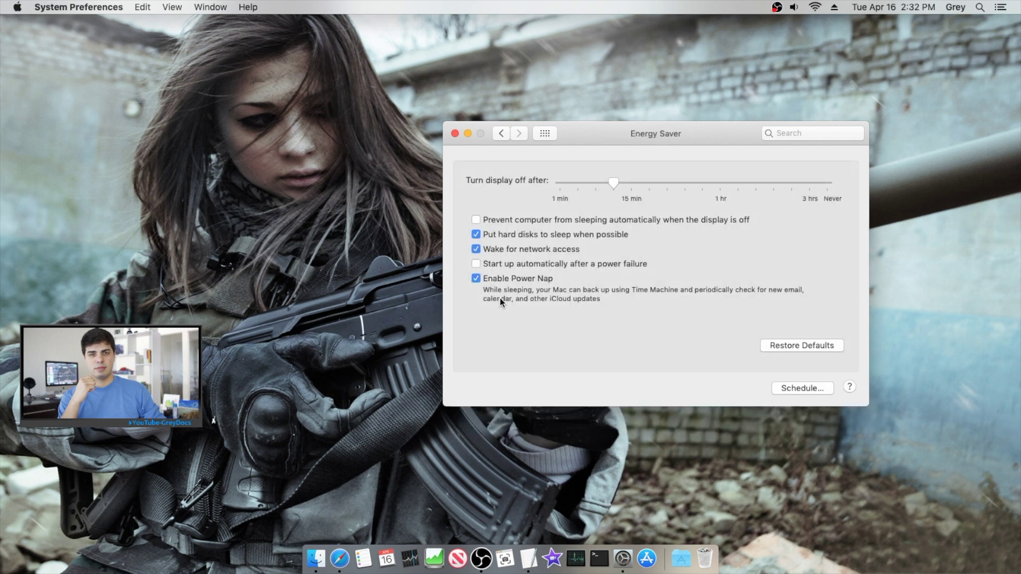
{"action": "left_click", "coordinate": [611, 183]}
{"action": "left_click_drag", "start_coordinate": [607, 184], "coordinate": [611, 183]}
{"action": "left_click", "coordinate": [454, 133]}
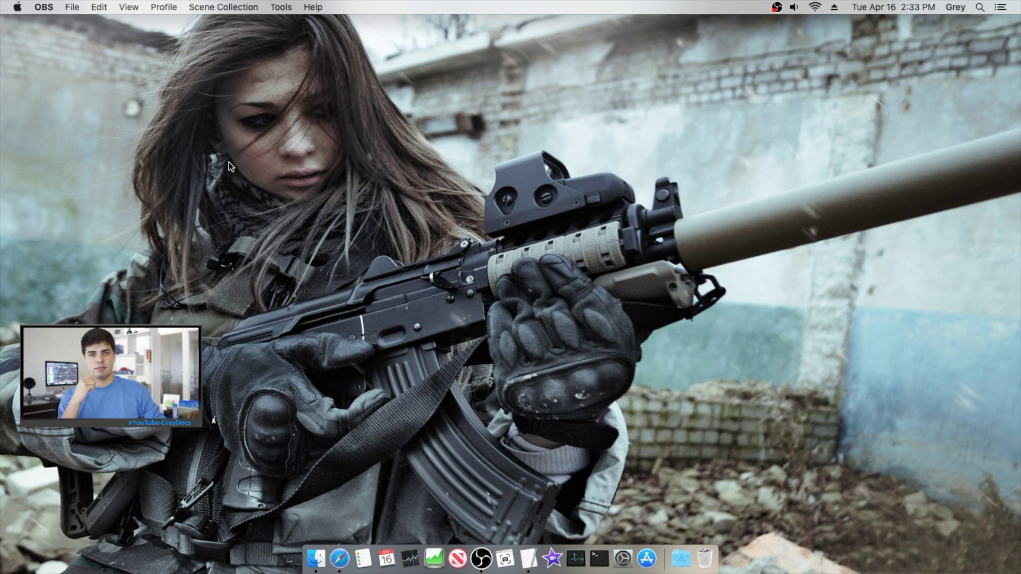
- Switch the system appearance to Dark in the General preferences
{"action": "left_click", "coordinate": [18, 7]}
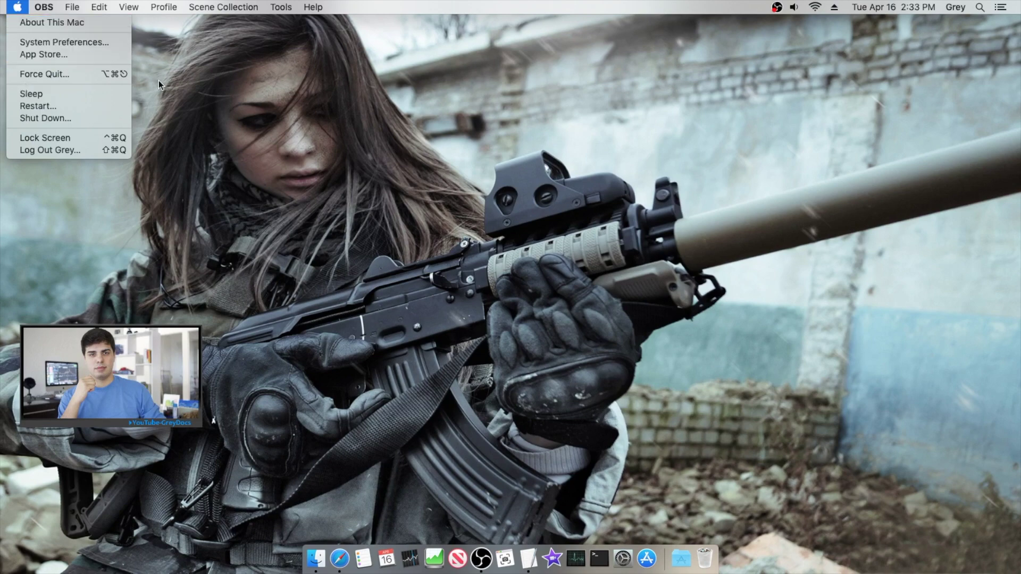
{"action": "left_click", "coordinate": [156, 111]}
{"action": "left_click", "coordinate": [18, 7]}
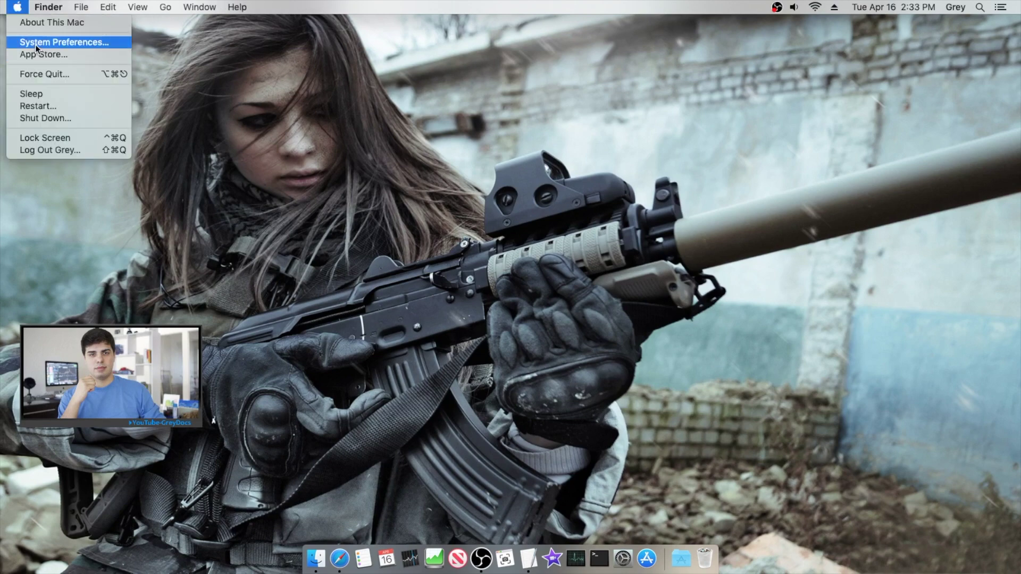
{"action": "left_click", "coordinate": [35, 44]}
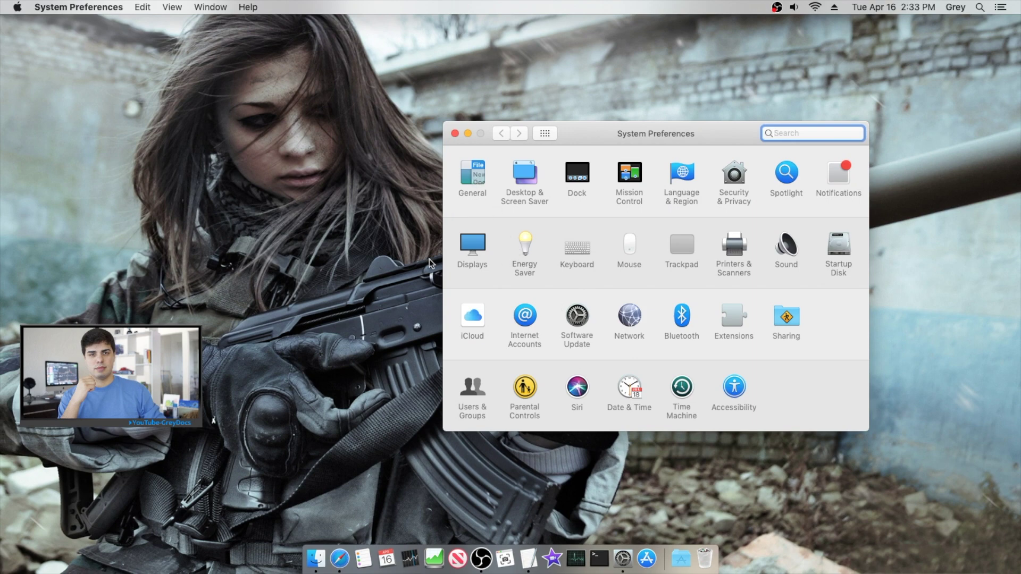
{"action": "left_click", "coordinate": [472, 175]}
{"action": "left_click", "coordinate": [664, 173]}
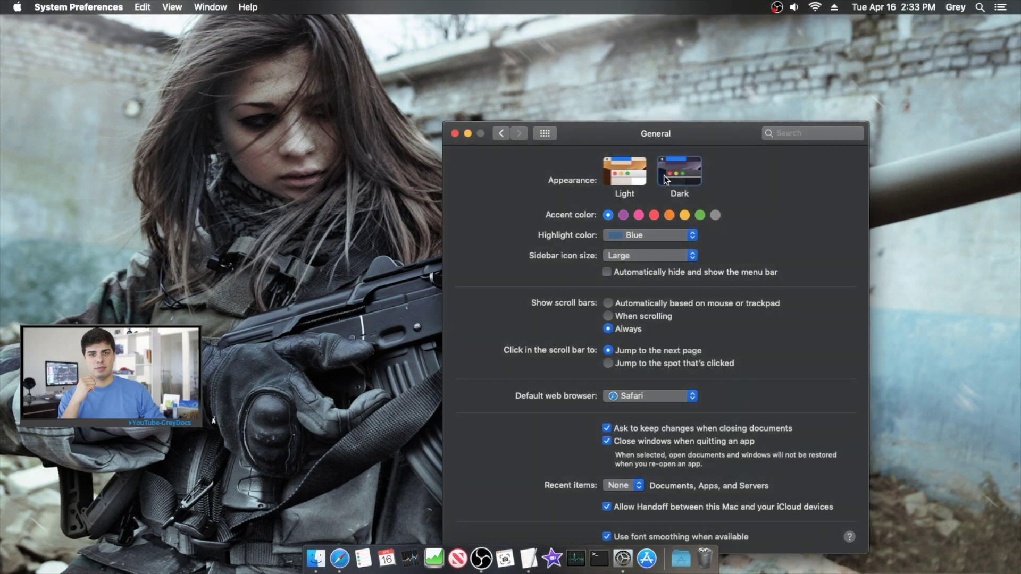
{"action": "left_click_drag", "start_coordinate": [643, 137], "coordinate": [600, 73]}
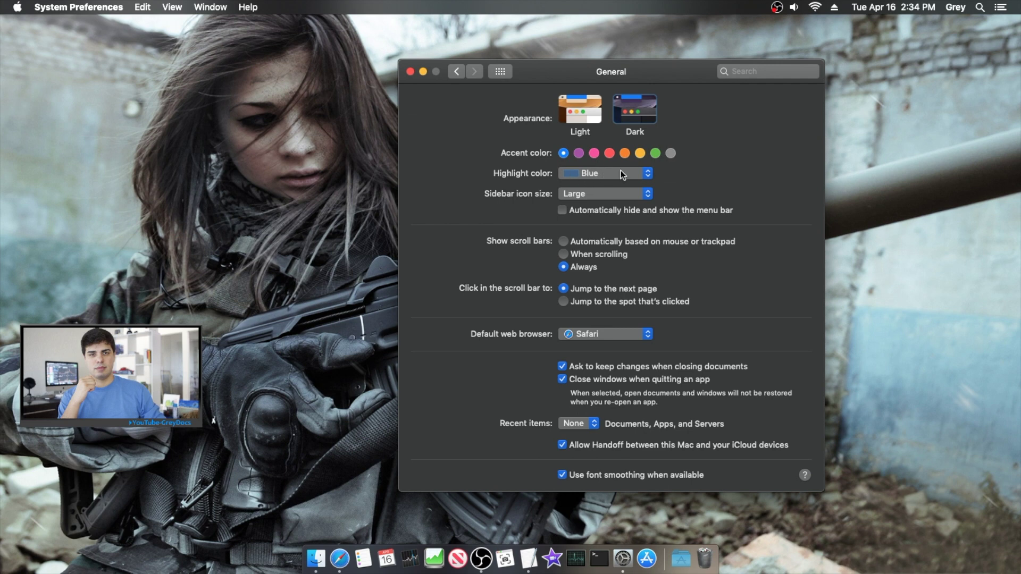
- Set the accent color to pink and the highlight color to blue
{"action": "left_click", "coordinate": [593, 153]}
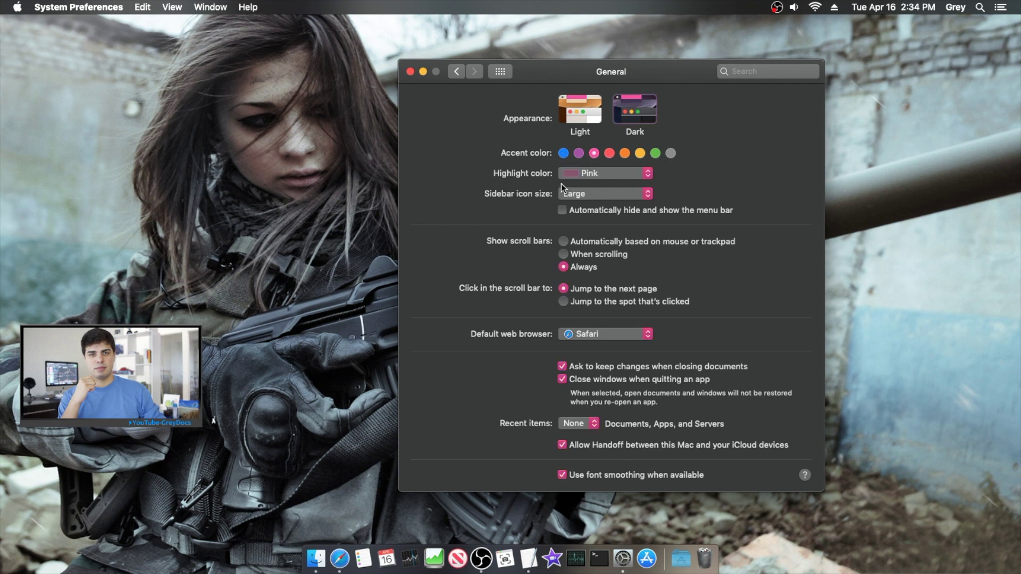
{"action": "left_click", "coordinate": [605, 179]}
{"action": "left_click", "coordinate": [576, 172]}
{"action": "left_click", "coordinate": [576, 166]}
{"action": "left_click", "coordinate": [577, 150]}
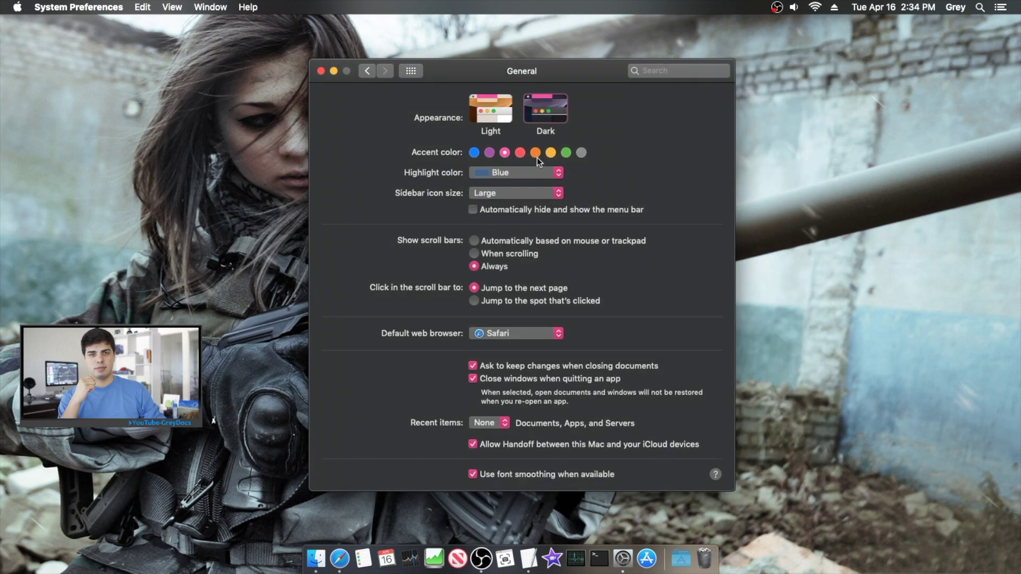
- Set the accent color to orange and the highlight color to blue
{"action": "left_click", "coordinate": [536, 152]}
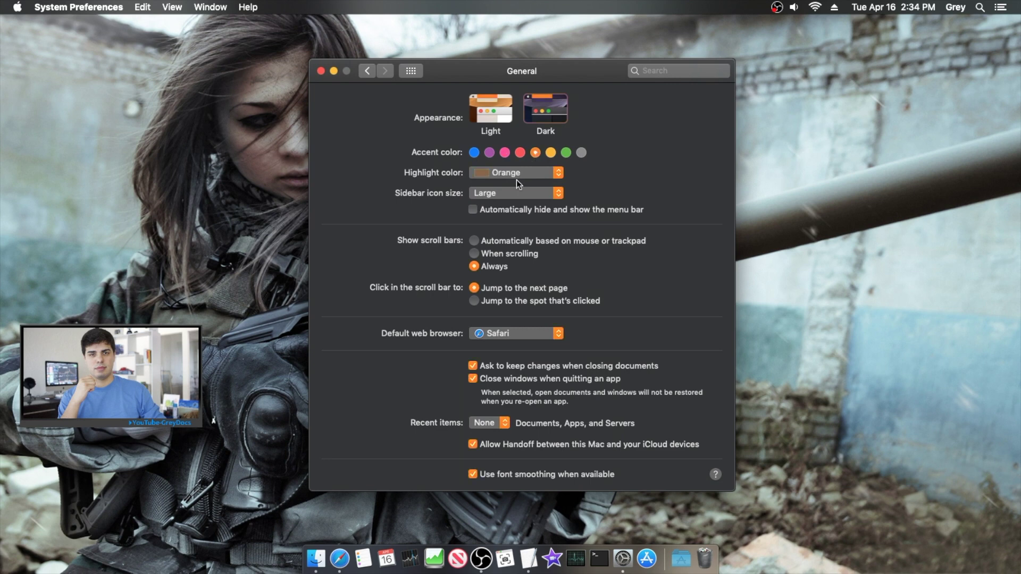
{"action": "left_click", "coordinate": [509, 193]}
{"action": "left_click", "coordinate": [508, 193]}
{"action": "left_click", "coordinate": [525, 172]}
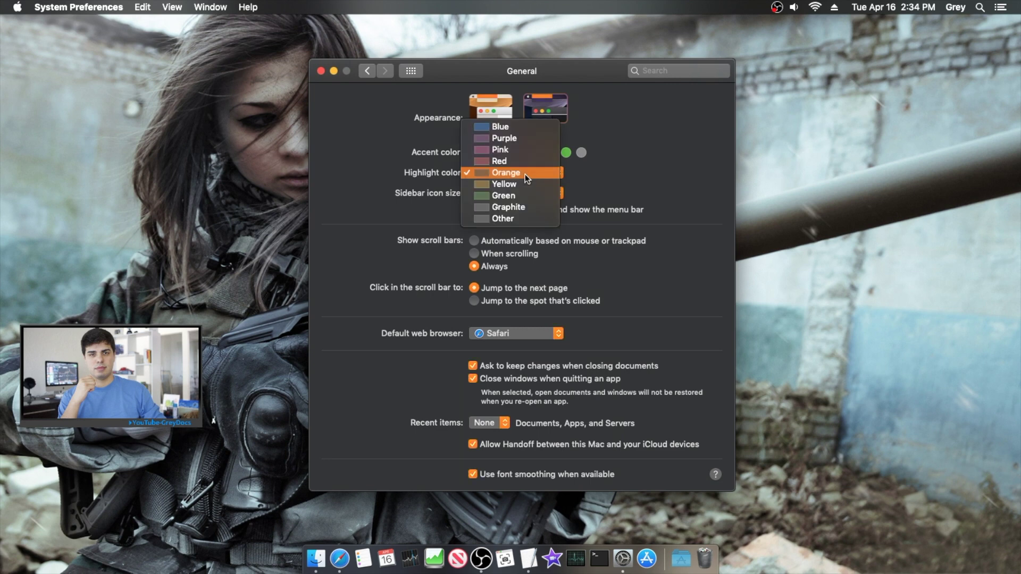
{"action": "left_click", "coordinate": [518, 129]}
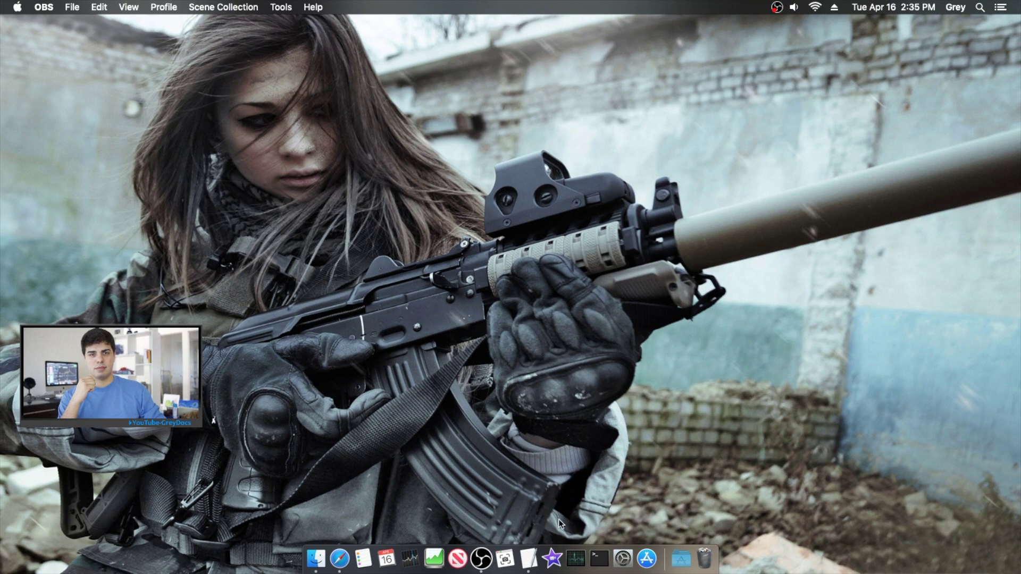
- Open System Preferences and turn on Reduce transparency in the Accessibility display settings
{"action": "left_click", "coordinate": [623, 554]}
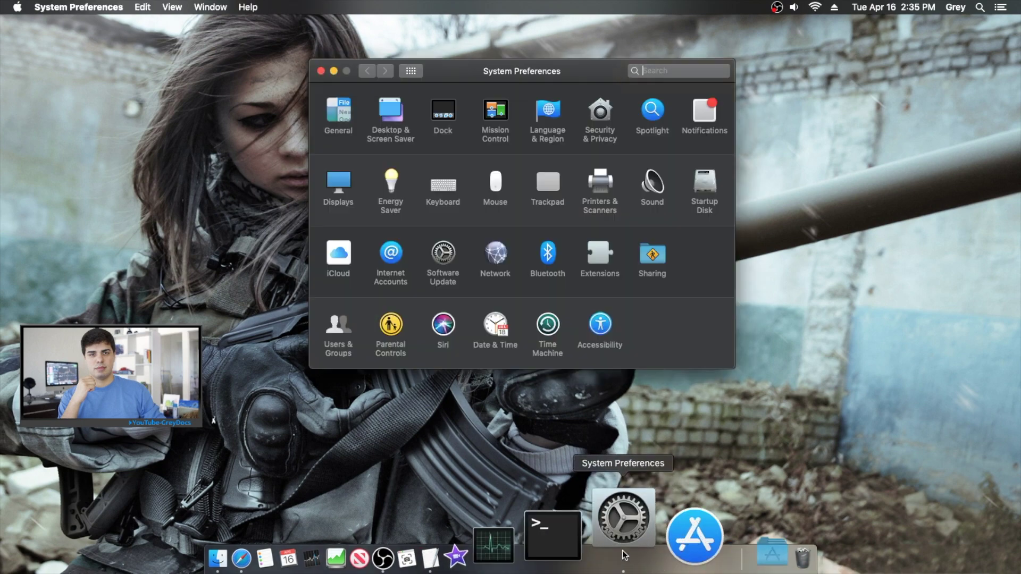
{"action": "left_click", "coordinate": [596, 327]}
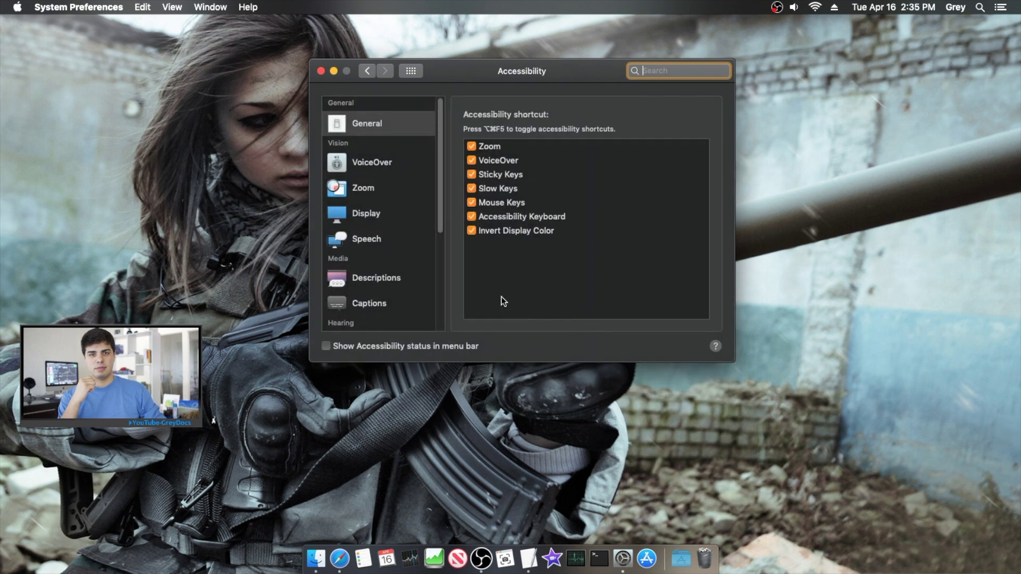
{"action": "left_click", "coordinate": [369, 215]}
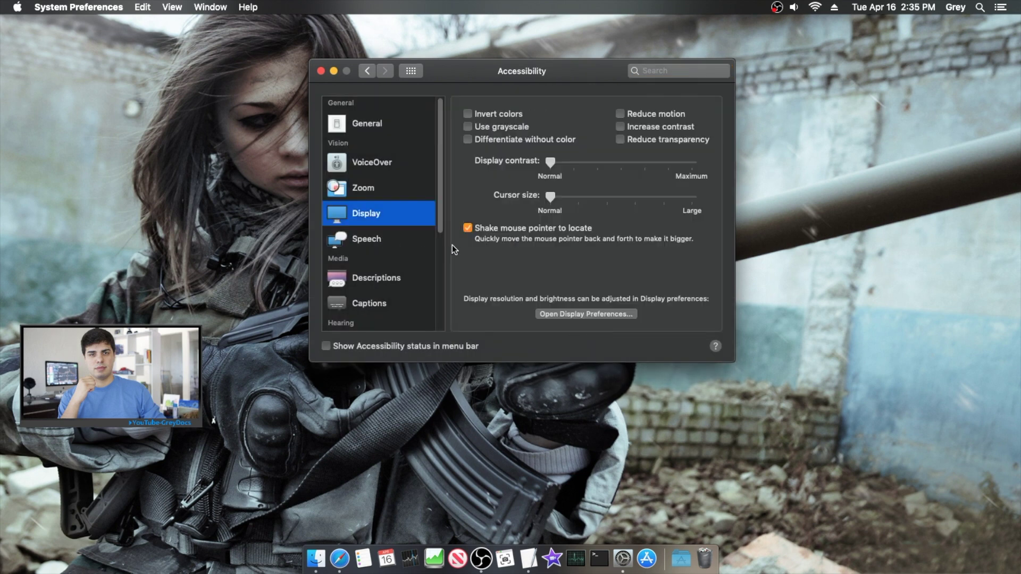
{"action": "left_click", "coordinate": [618, 140]}
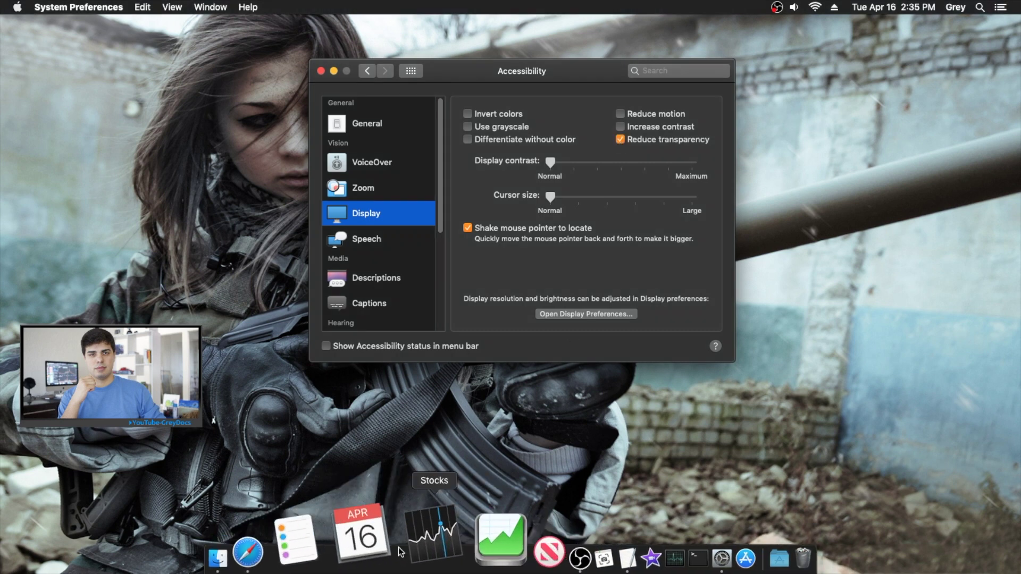
{"action": "left_click", "coordinate": [17, 6]}
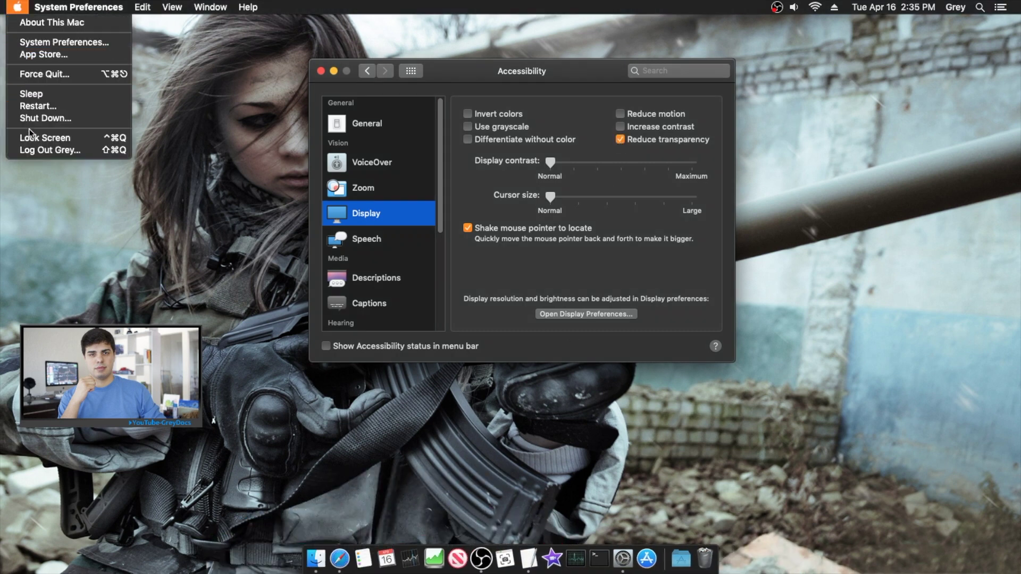
{"action": "left_click", "coordinate": [64, 263]}
{"action": "left_click_drag", "start_coordinate": [525, 76], "coordinate": [485, 92]}
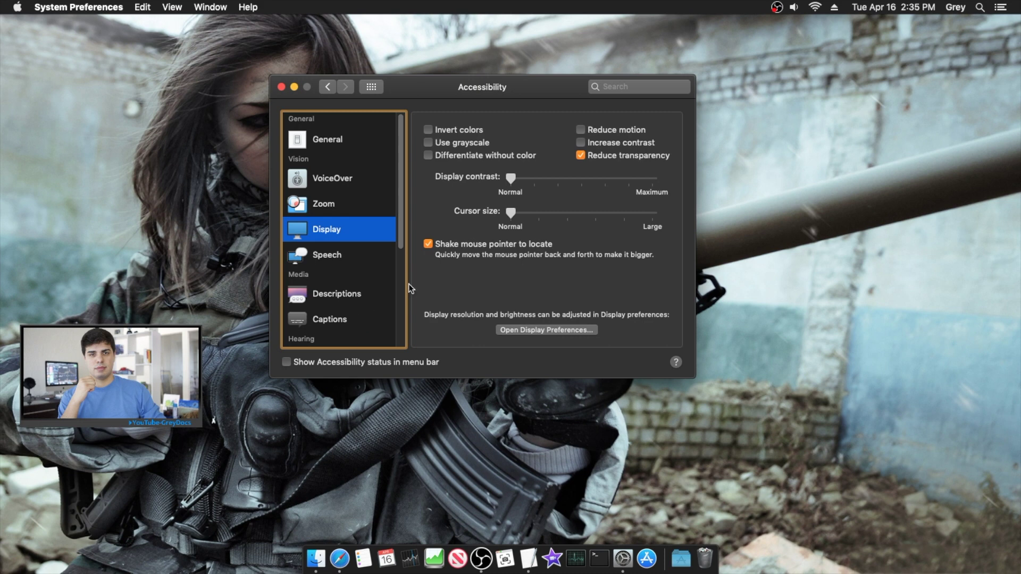
{"action": "left_click", "coordinate": [18, 7]}
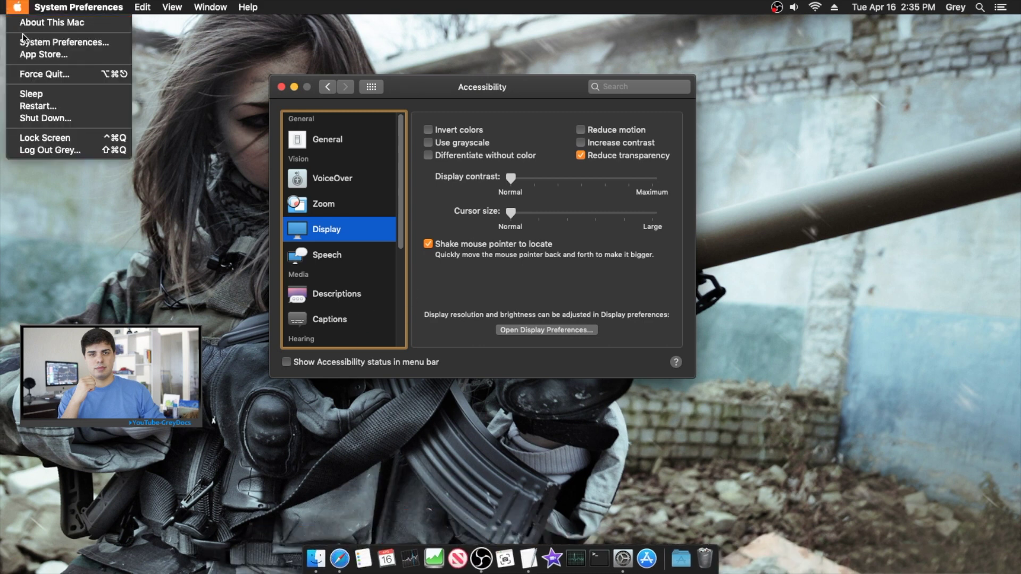
{"action": "left_click", "coordinate": [32, 42]}
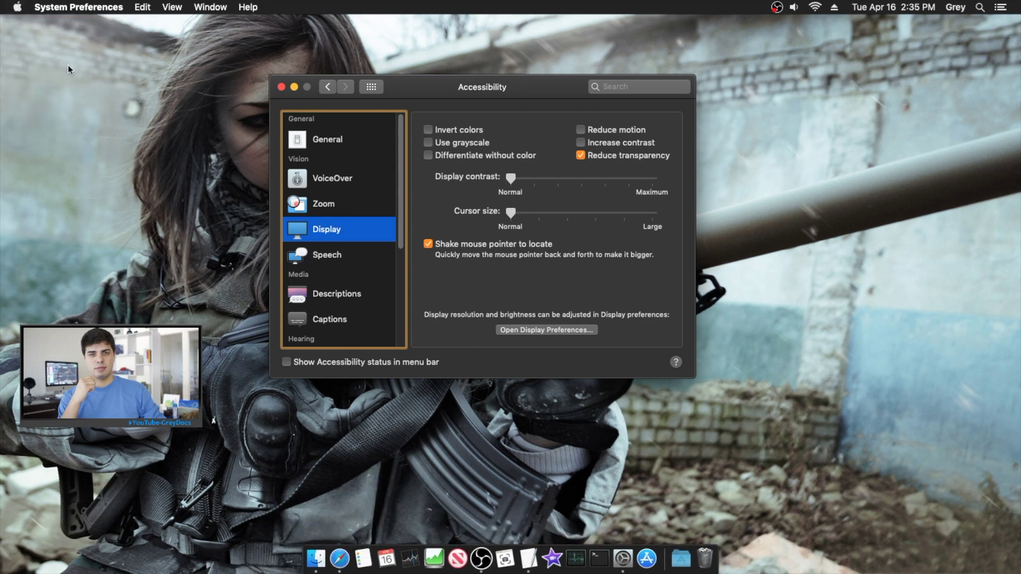
- Switch the system appearance to Light in the General preferences and back to Dark
{"action": "left_click", "coordinate": [381, 88]}
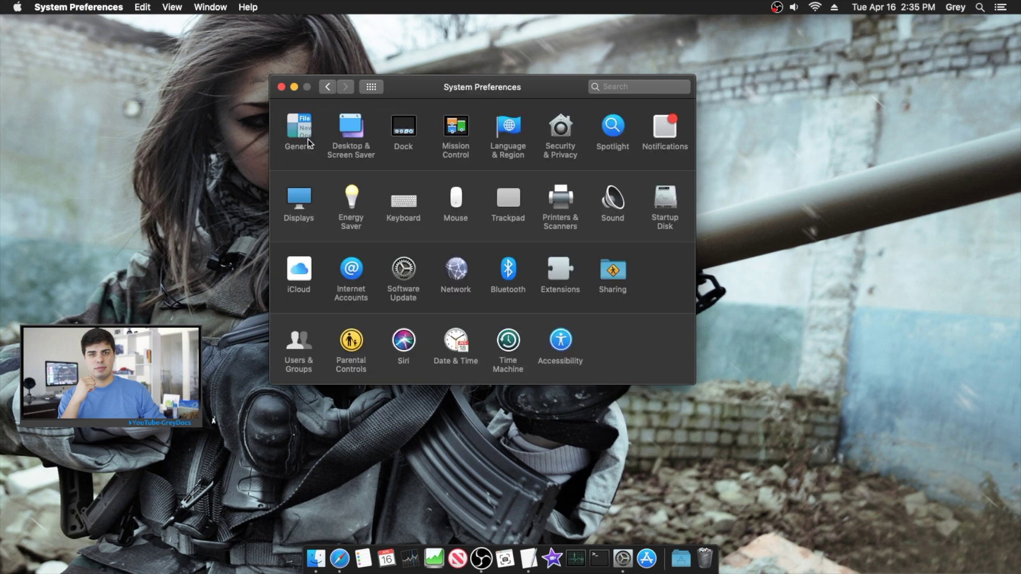
{"action": "left_click", "coordinate": [302, 134]}
{"action": "left_click", "coordinate": [459, 133]}
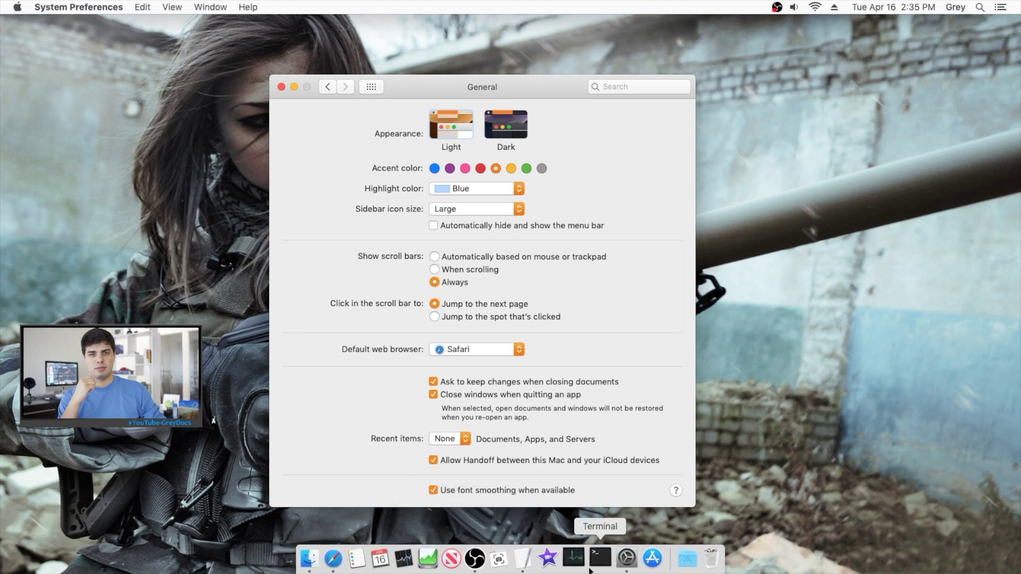
{"action": "left_click", "coordinate": [496, 129]}
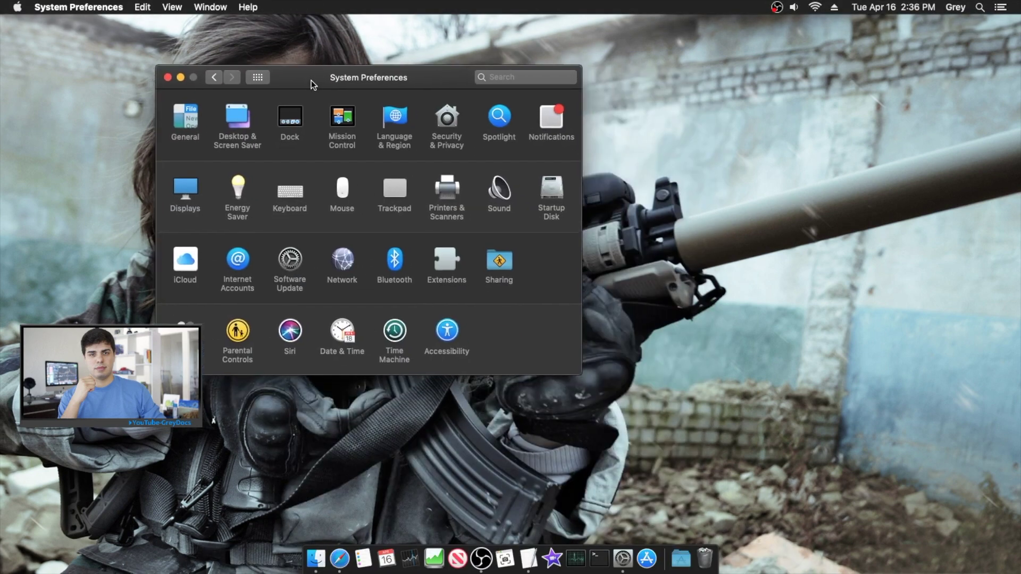
- Increase the cursor size slightly above Normal in the Accessibility display settings and quit System Preferences
{"action": "left_click_drag", "start_coordinate": [311, 81], "coordinate": [406, 118]}
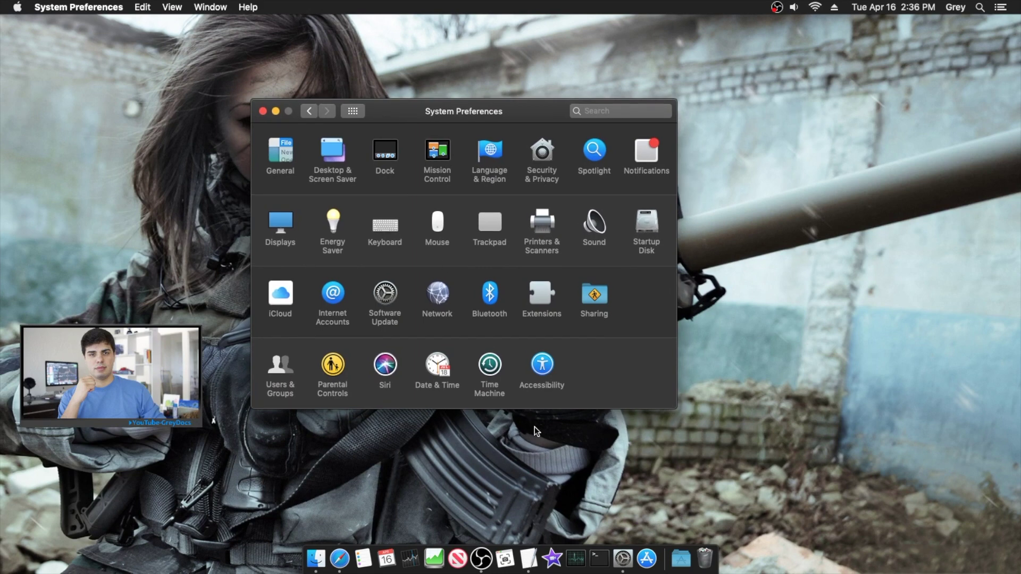
{"action": "left_click", "coordinate": [543, 368]}
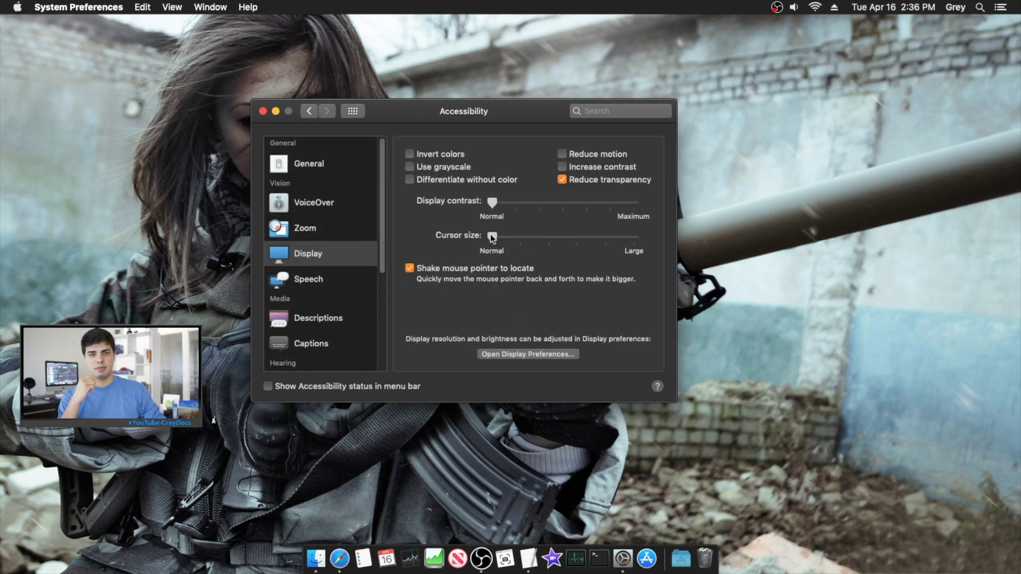
{"action": "left_click_drag", "start_coordinate": [505, 204], "coordinate": [516, 203]}
{"action": "left_click_drag", "start_coordinate": [448, 120], "coordinate": [651, 114]}
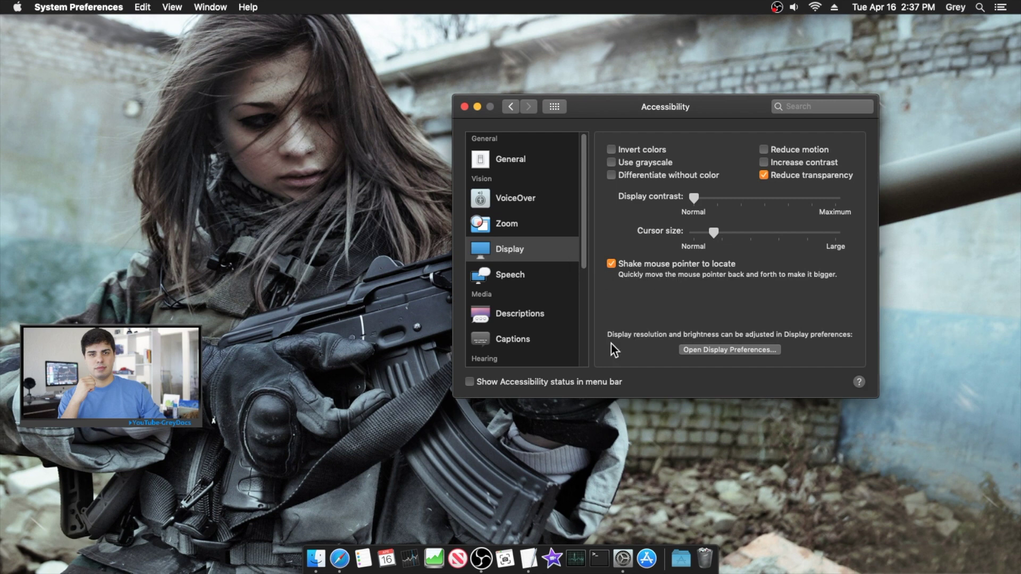
{"action": "left_click_drag", "start_coordinate": [631, 107], "coordinate": [531, 113]}
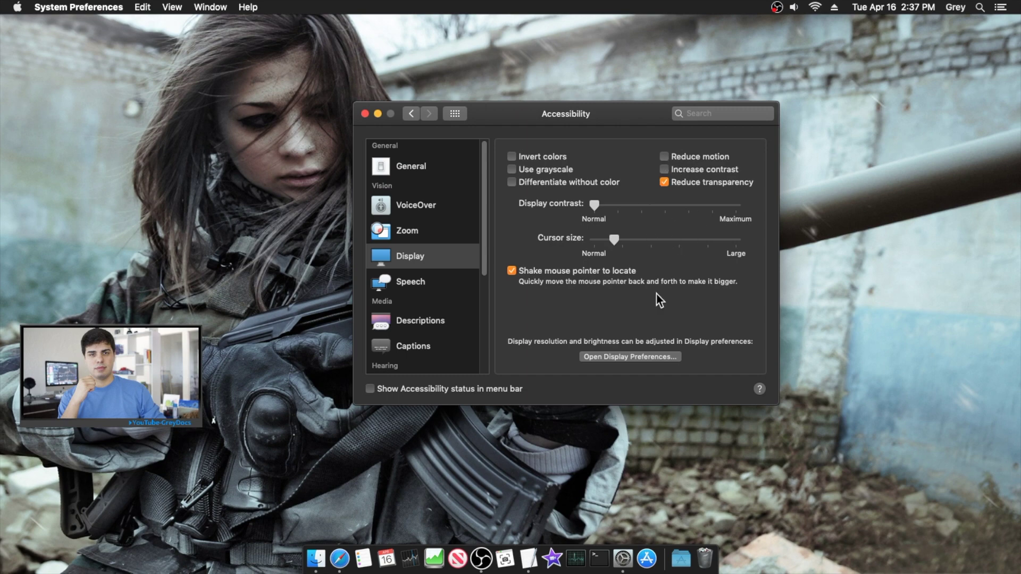
{"action": "key", "text": "super+q"}
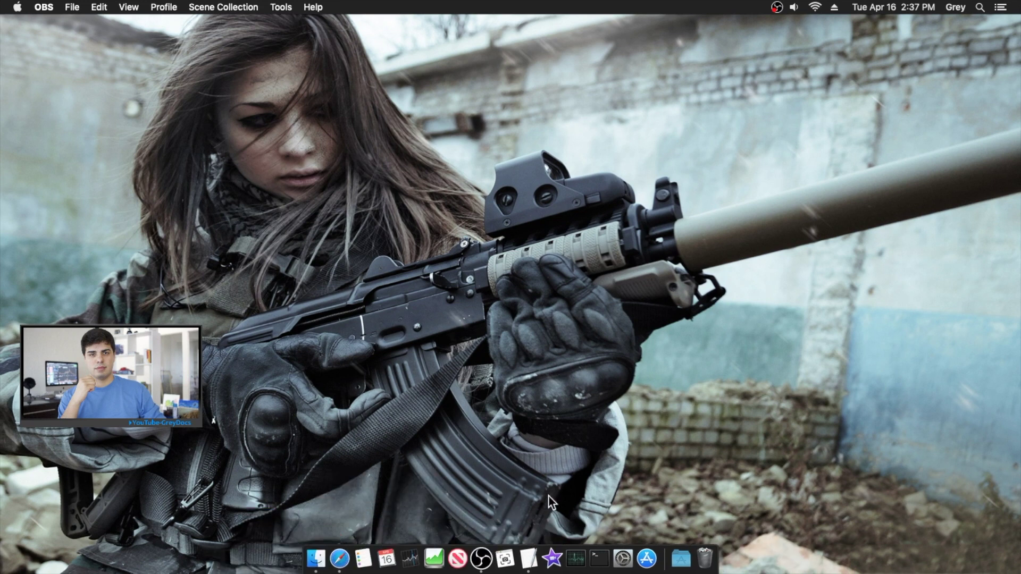
- Switch to Safari and load youtube.com
{"action": "left_click", "coordinate": [339, 548]}
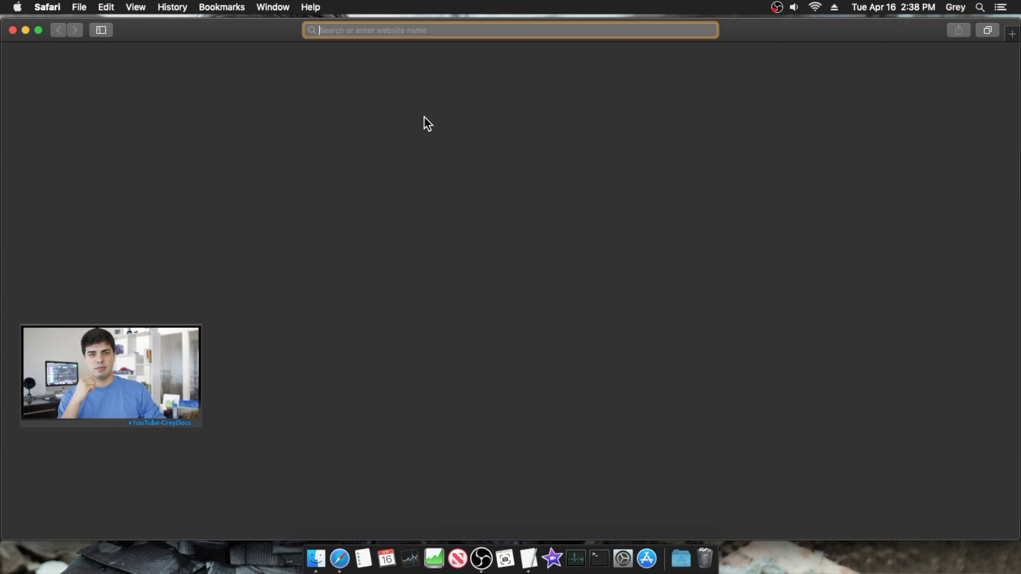
{"action": "type", "text": "youtube.com"}
{"action": "key", "text": "Return"}
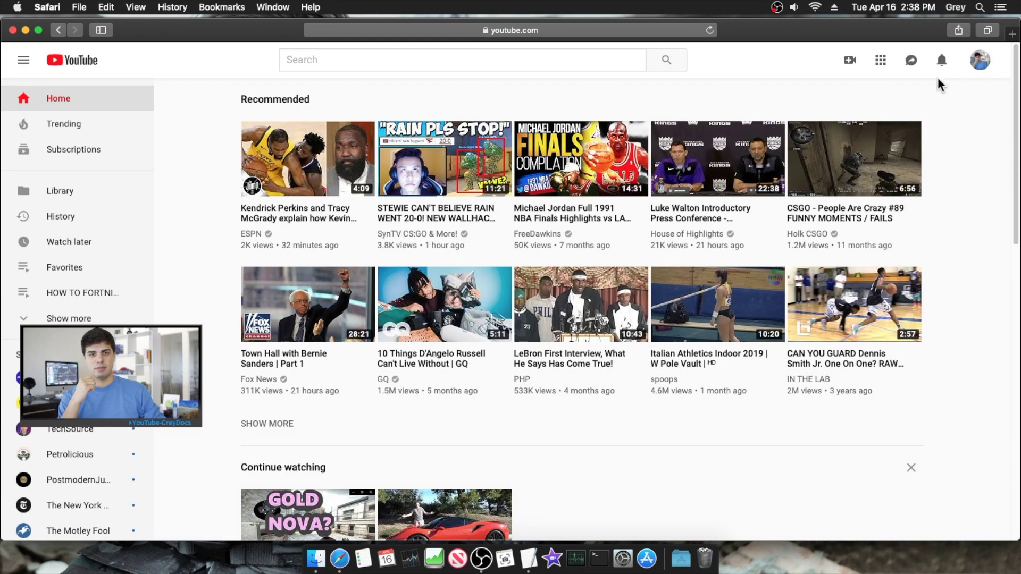
- Turn on YouTube's dark theme, look over the home page and minimize the browser window
{"action": "left_click", "coordinate": [979, 62]}
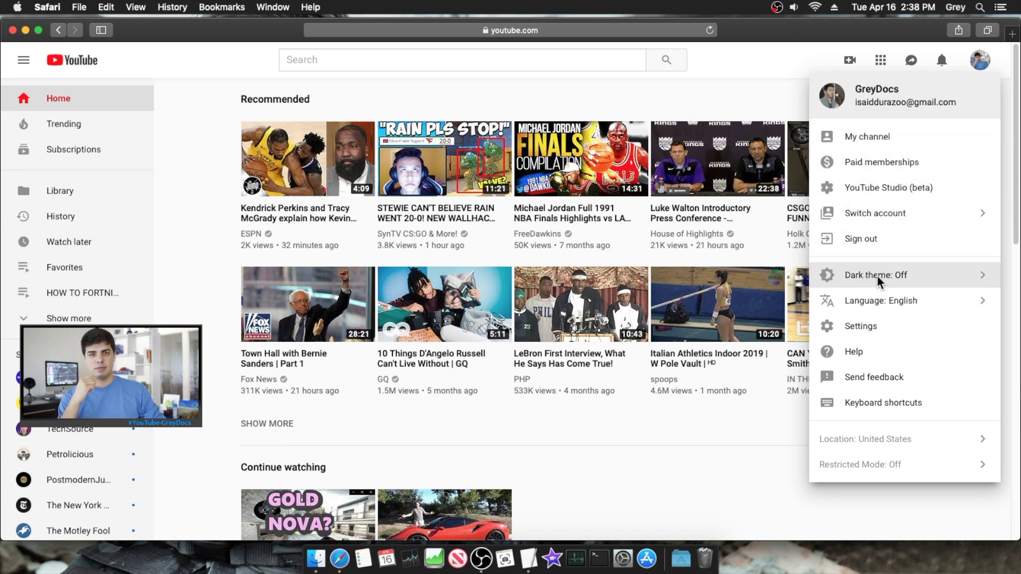
{"action": "left_click", "coordinate": [903, 277]}
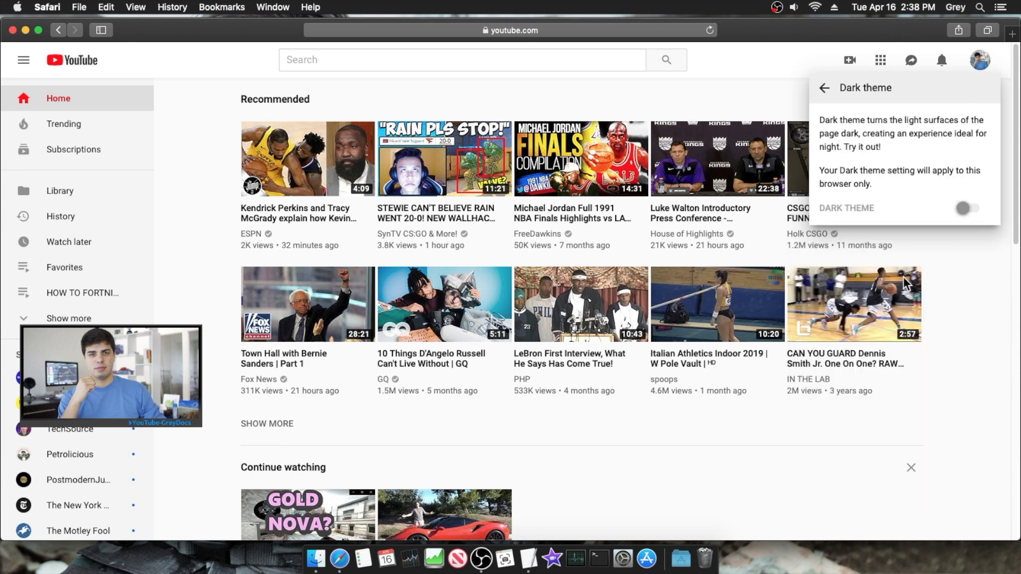
{"action": "left_click", "coordinate": [968, 209]}
{"action": "left_click", "coordinate": [965, 274]}
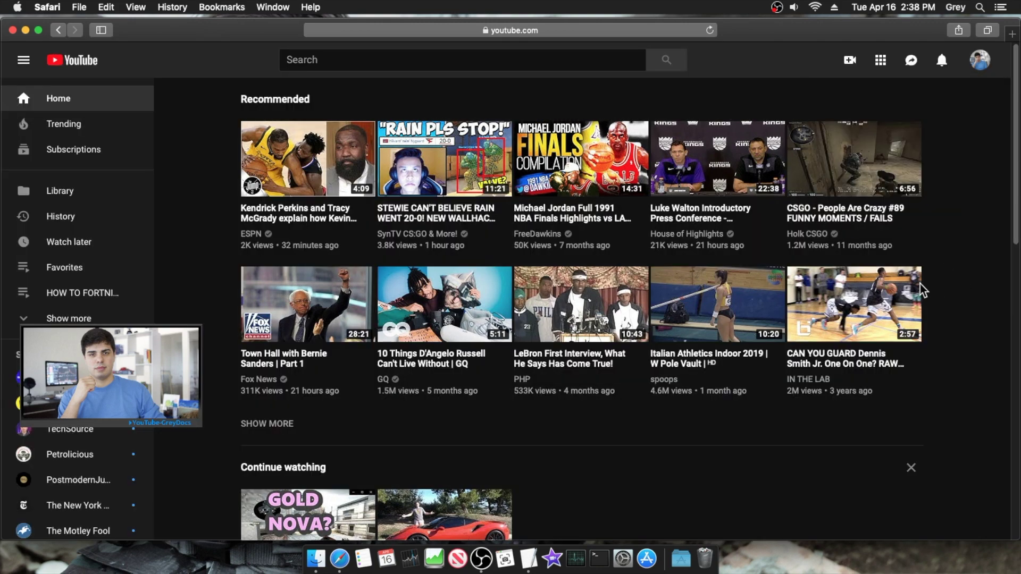
{"action": "scroll", "coordinate": [357, 244], "scroll_direction": "down", "scroll_amount": 15}
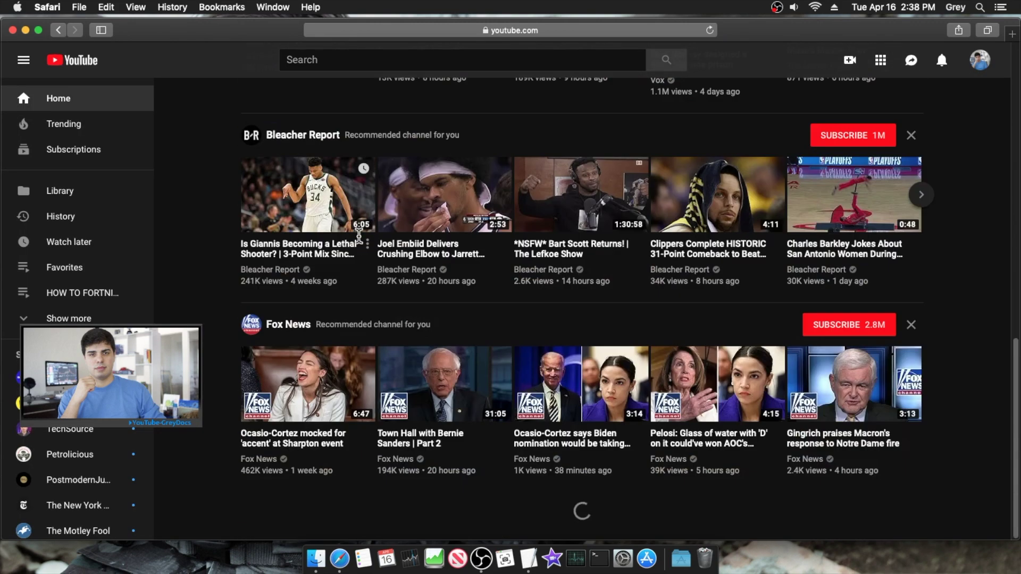
{"action": "scroll", "coordinate": [358, 240], "scroll_direction": "up", "scroll_amount": 15}
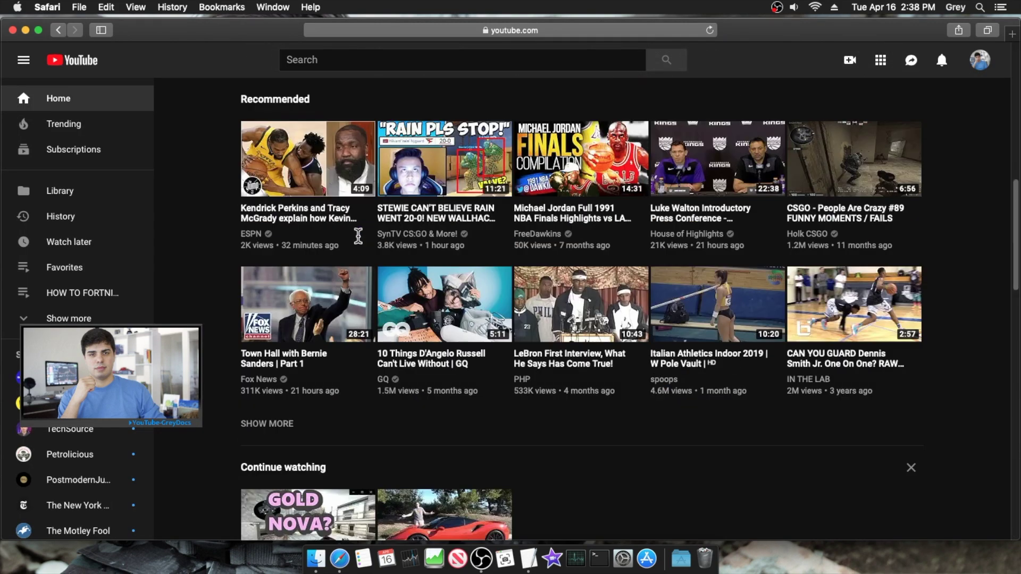
{"action": "left_click", "coordinate": [26, 31]}
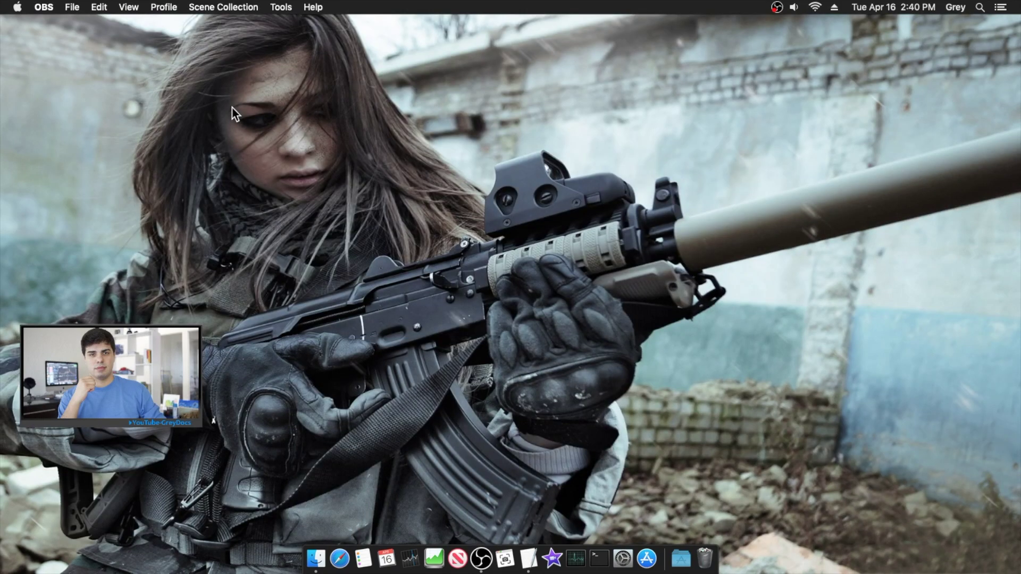
- Open the Stocks app, view the S&P 500 chart and close the window
{"action": "left_click", "coordinate": [339, 555]}
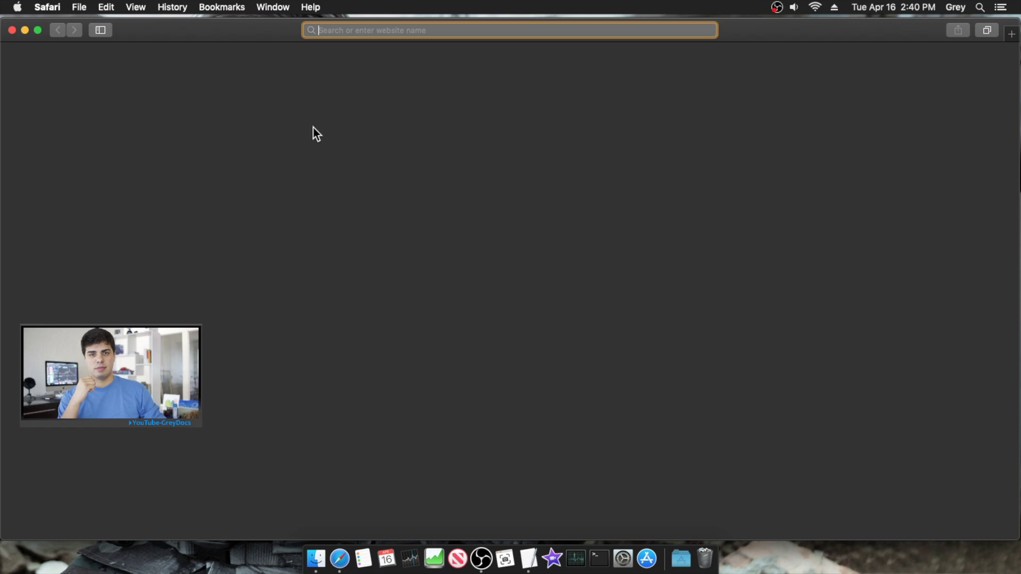
{"action": "key", "text": "super+m"}
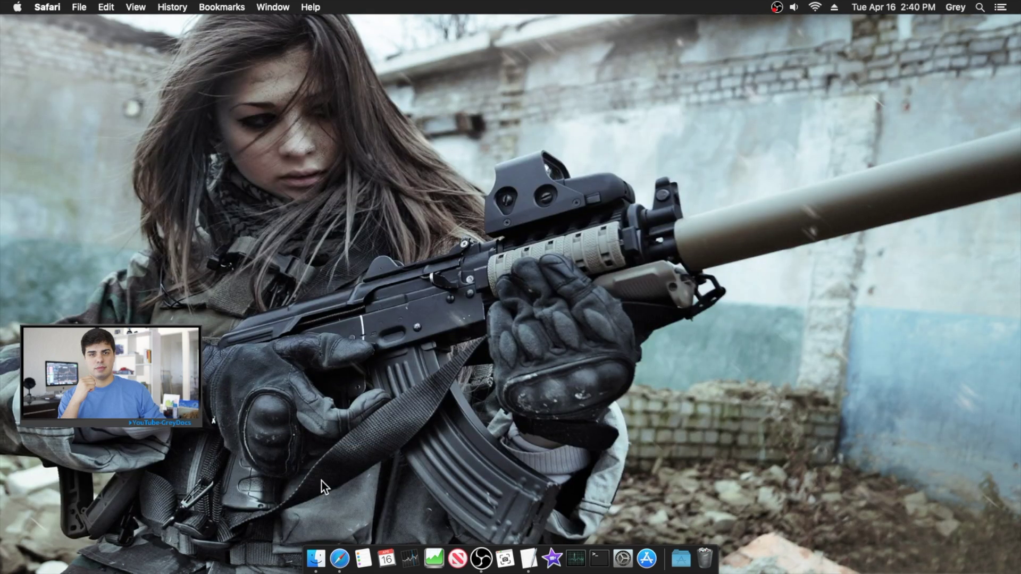
{"action": "left_click", "coordinate": [409, 554]}
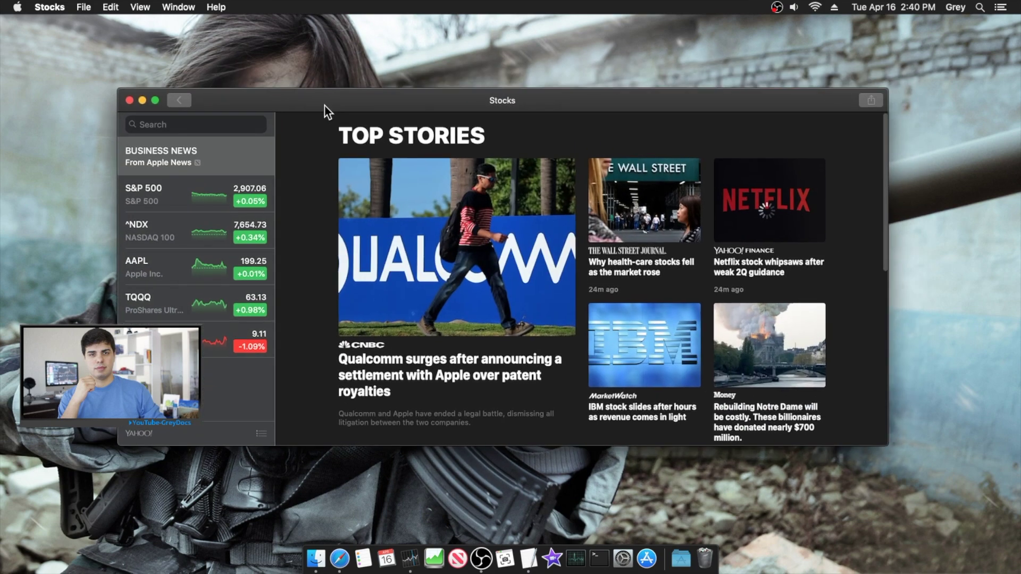
{"action": "left_click", "coordinate": [191, 189]}
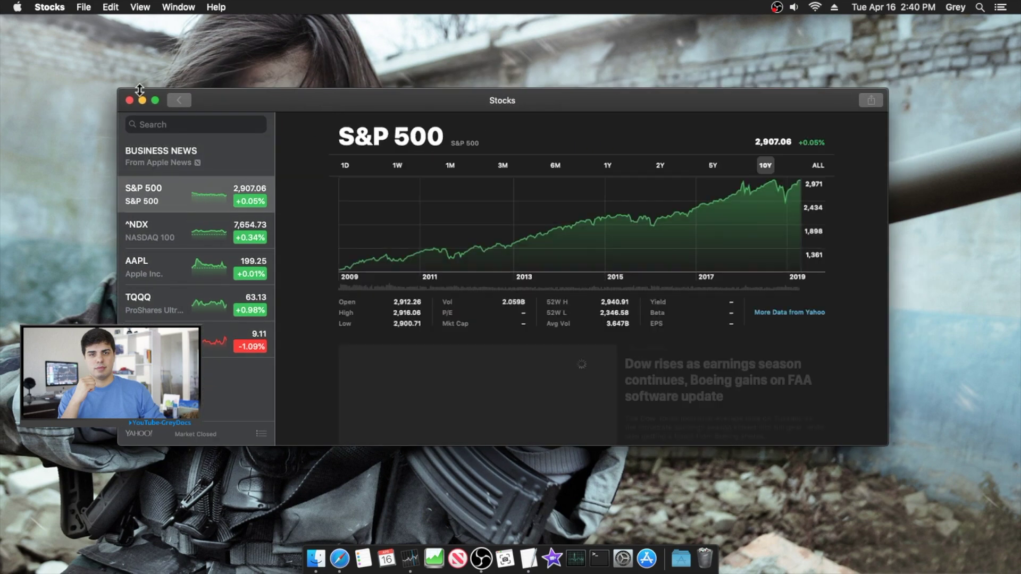
{"action": "left_click", "coordinate": [129, 101]}
- Restore the minimized Safari window and load tradingview.com
{"action": "left_click", "coordinate": [339, 545]}
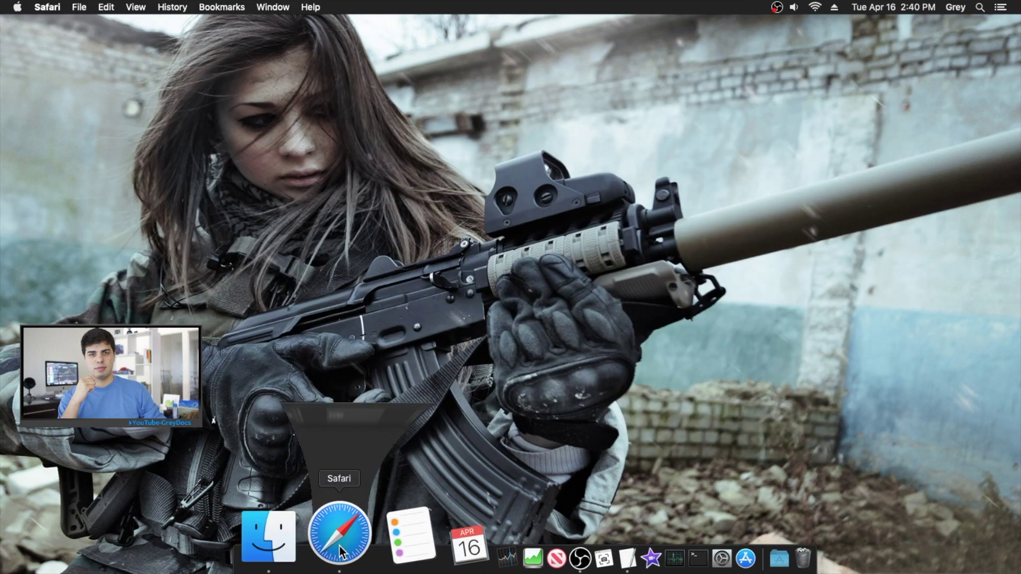
{"action": "type", "text": "tradingvi"}
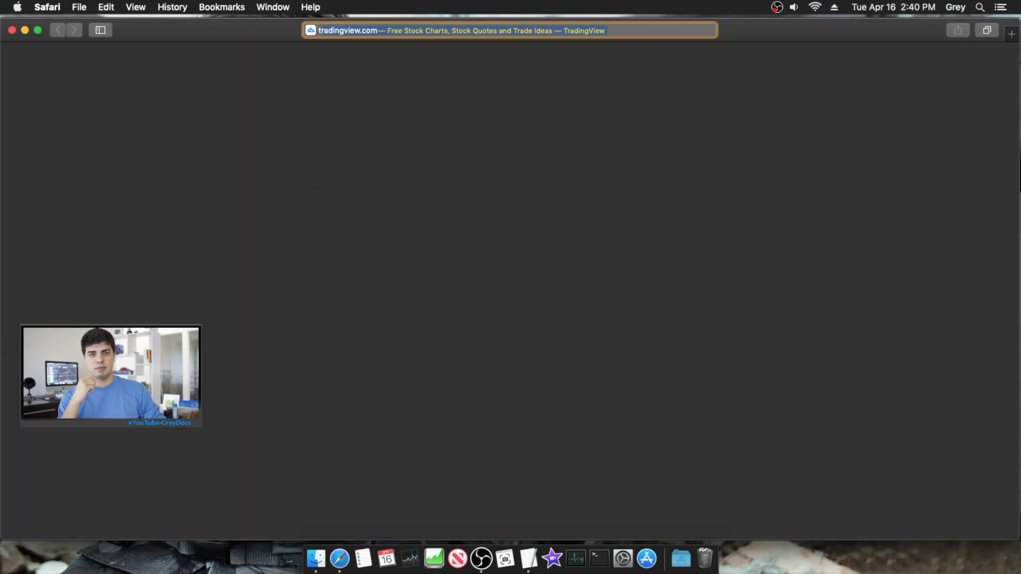
{"action": "type", "text": "ew."}
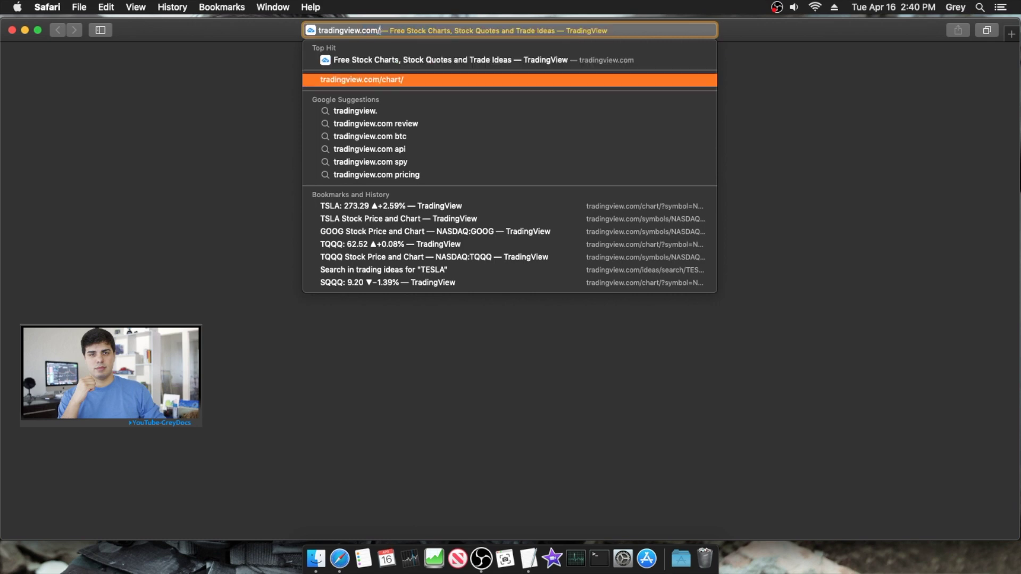
{"action": "key", "text": "Return"}
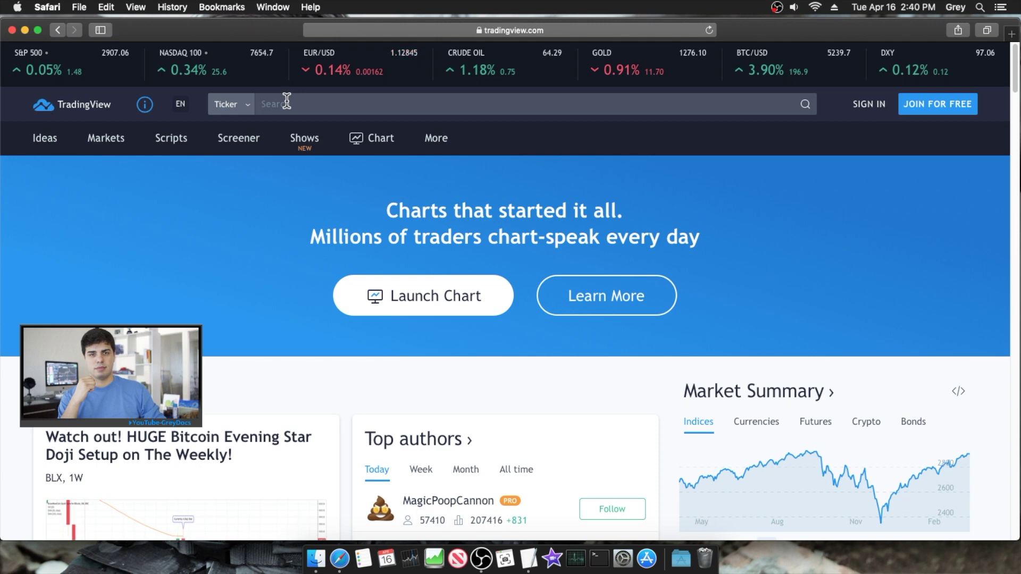
- Search for the ticker TSLA, open the NASDAQ Tesla Inc page and launch its full-featured chart
{"action": "type", "text": "TSLA"}
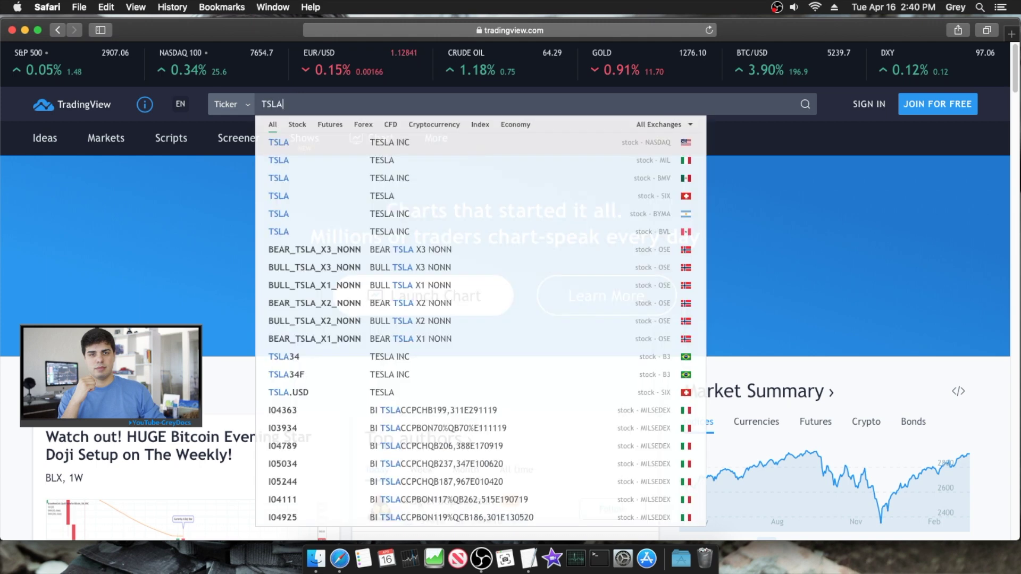
{"action": "left_click", "coordinate": [295, 144]}
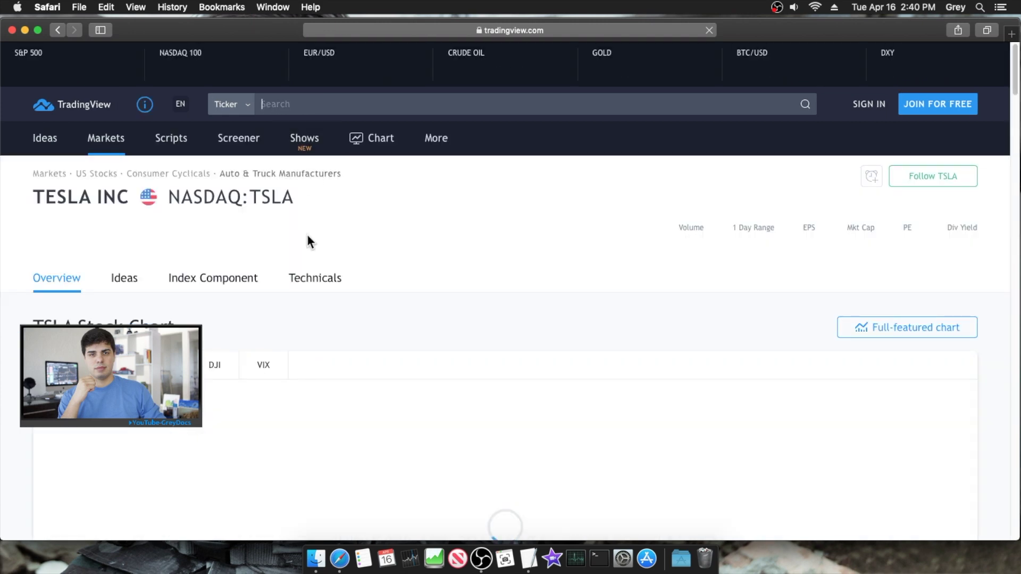
{"action": "left_click", "coordinate": [910, 329]}
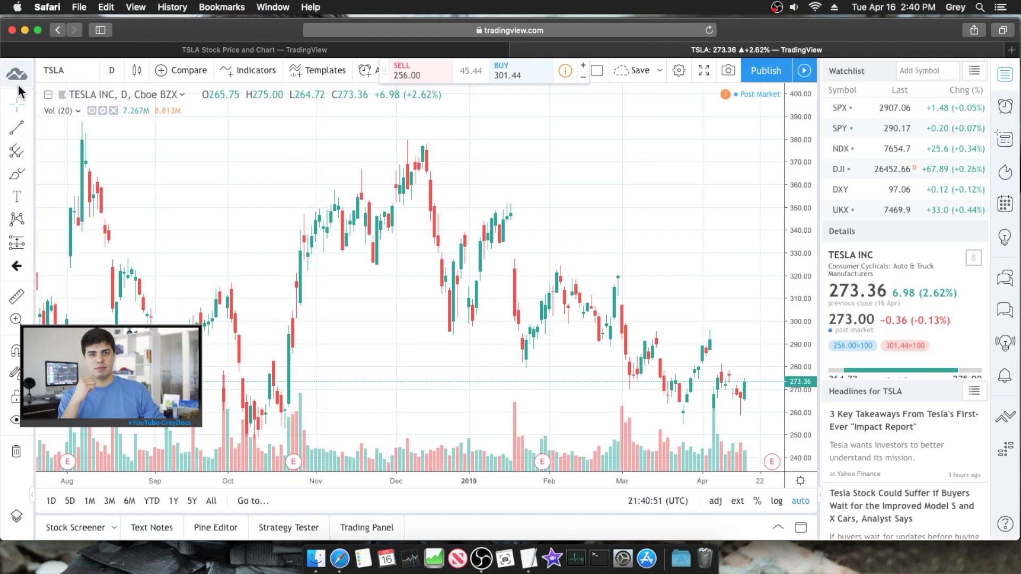
- Turn on TradingView's dark color theme and hide the browser window
{"action": "left_click", "coordinate": [20, 77]}
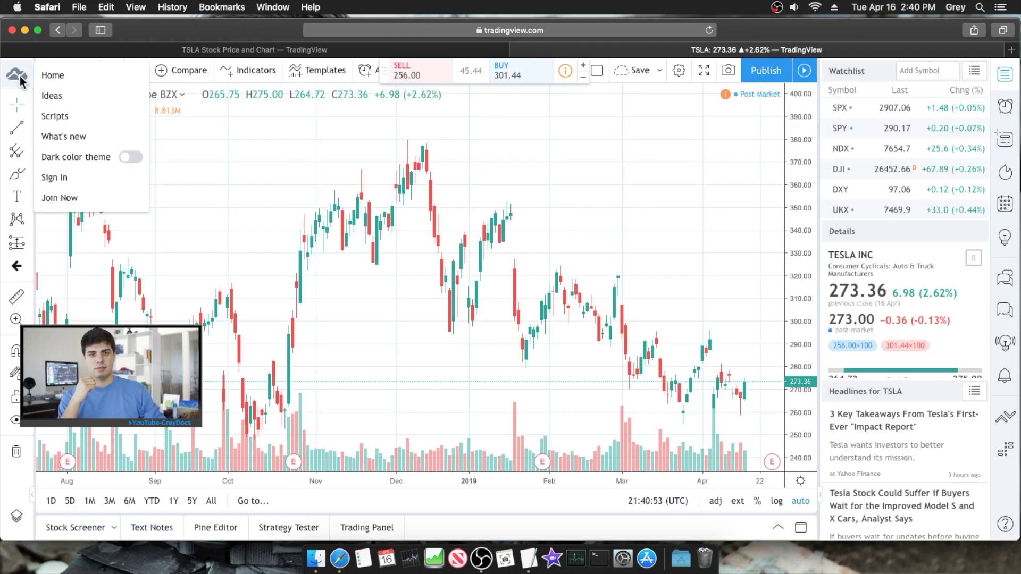
{"action": "left_click", "coordinate": [123, 157]}
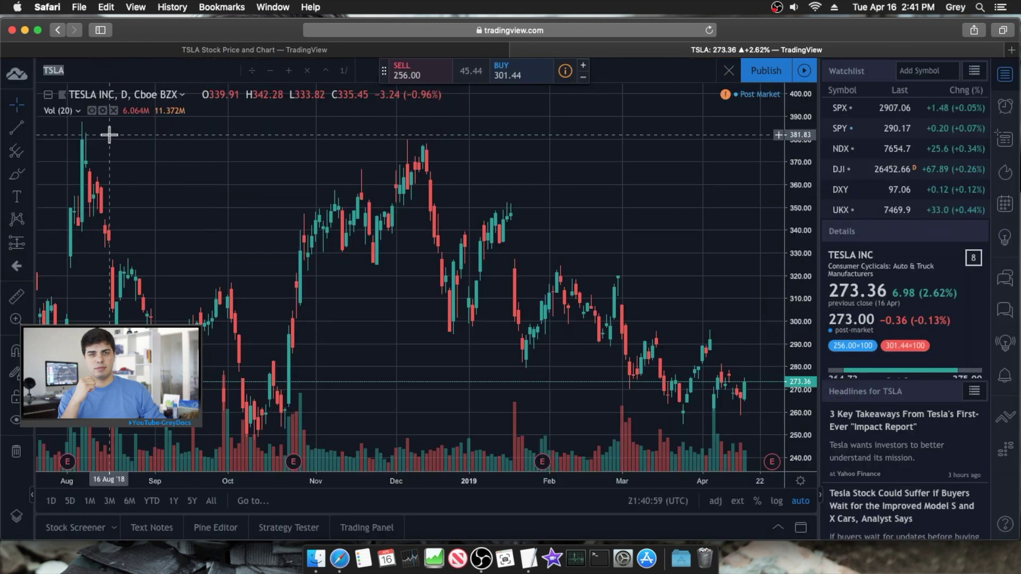
{"action": "key", "text": "super+h"}
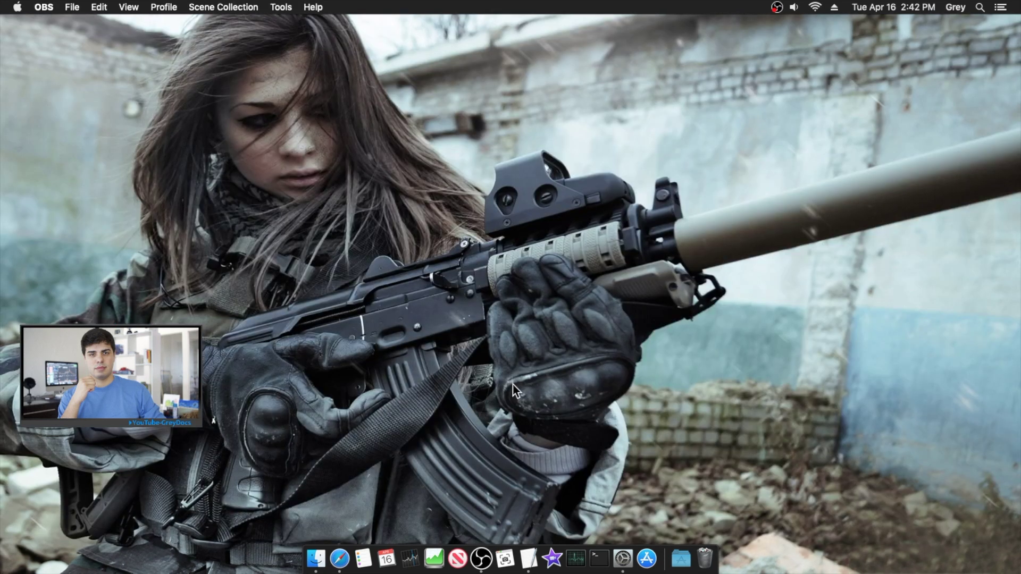
- View the Night Shift settings and schedule options in the Displays preferences and close System Preferences
{"action": "left_click", "coordinate": [622, 558]}
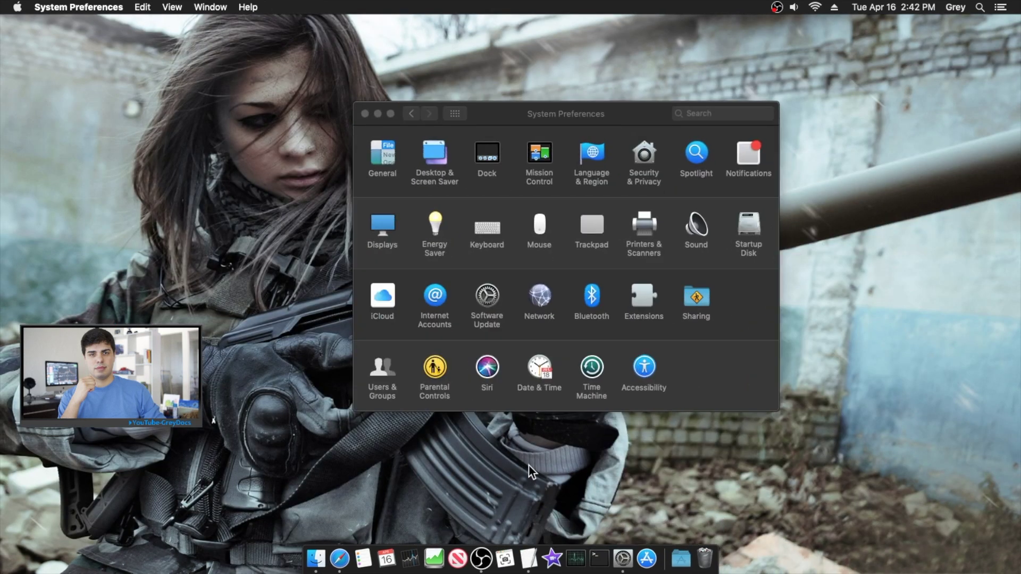
{"action": "left_click", "coordinate": [381, 229]}
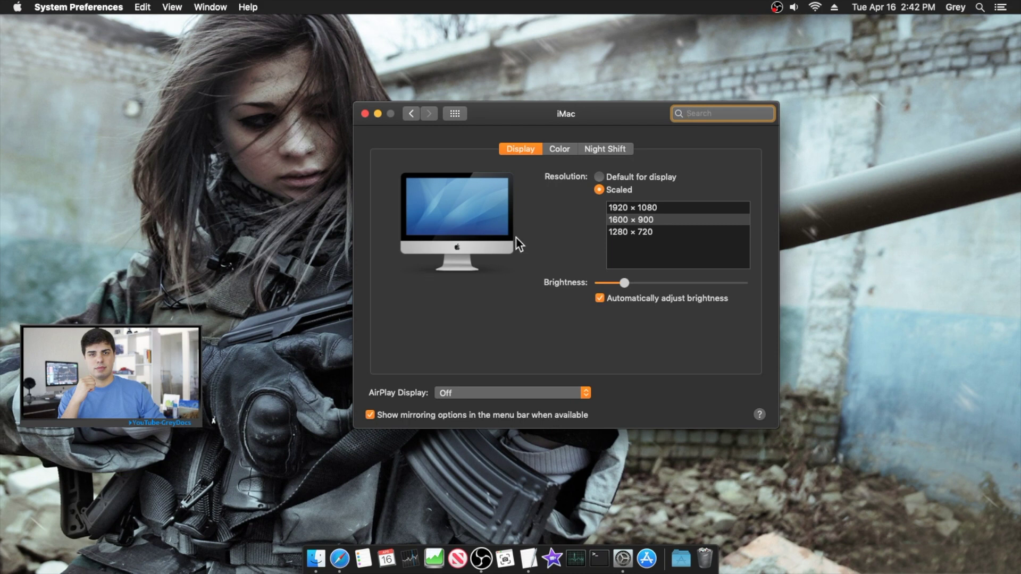
{"action": "left_click", "coordinate": [604, 149]}
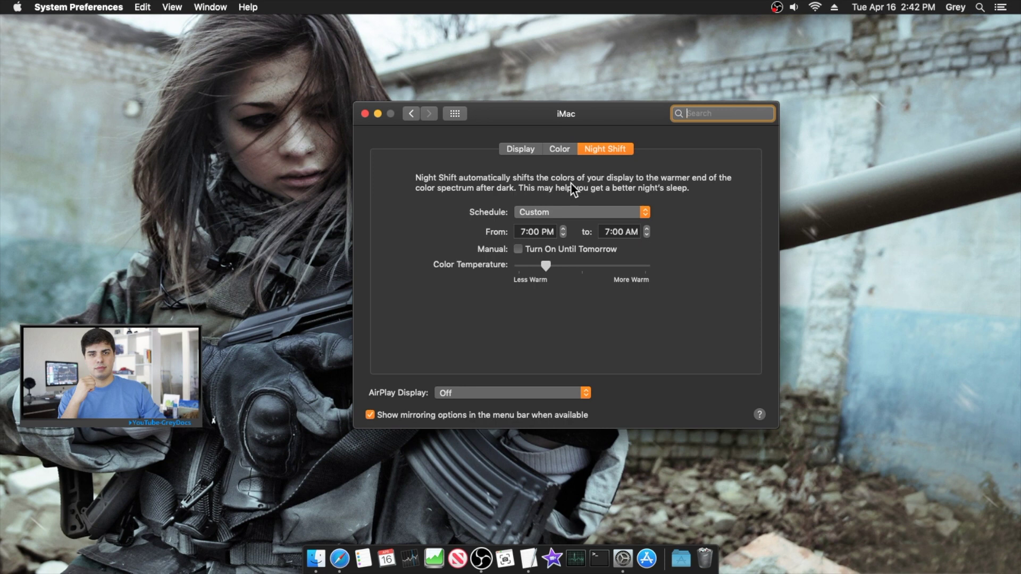
{"action": "left_click", "coordinate": [532, 214]}
{"action": "left_click", "coordinate": [524, 213]}
{"action": "left_click", "coordinate": [365, 113]}
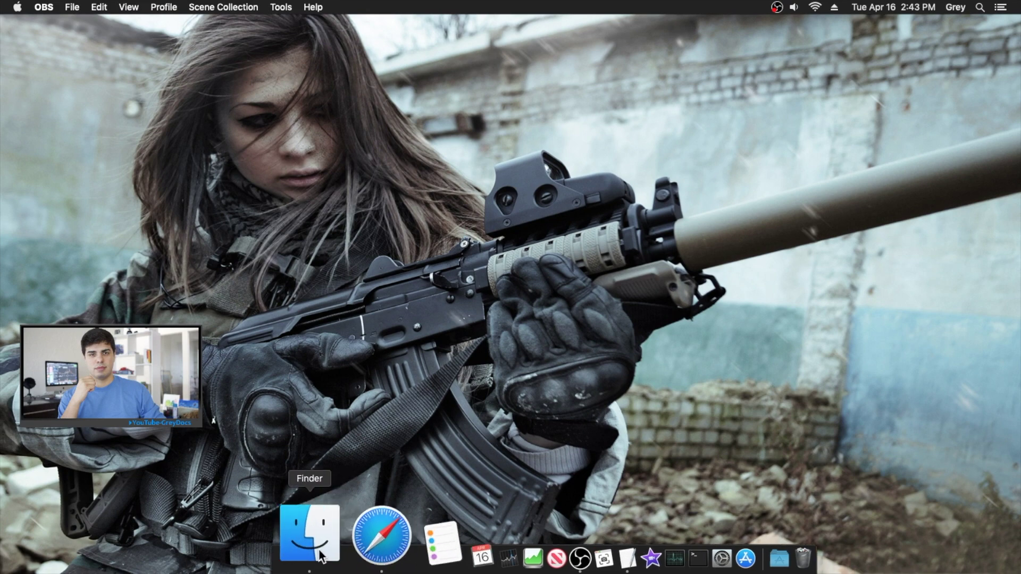
- Open a Finder window and show the General pane of System Preferences beside it
{"action": "left_click", "coordinate": [311, 543]}
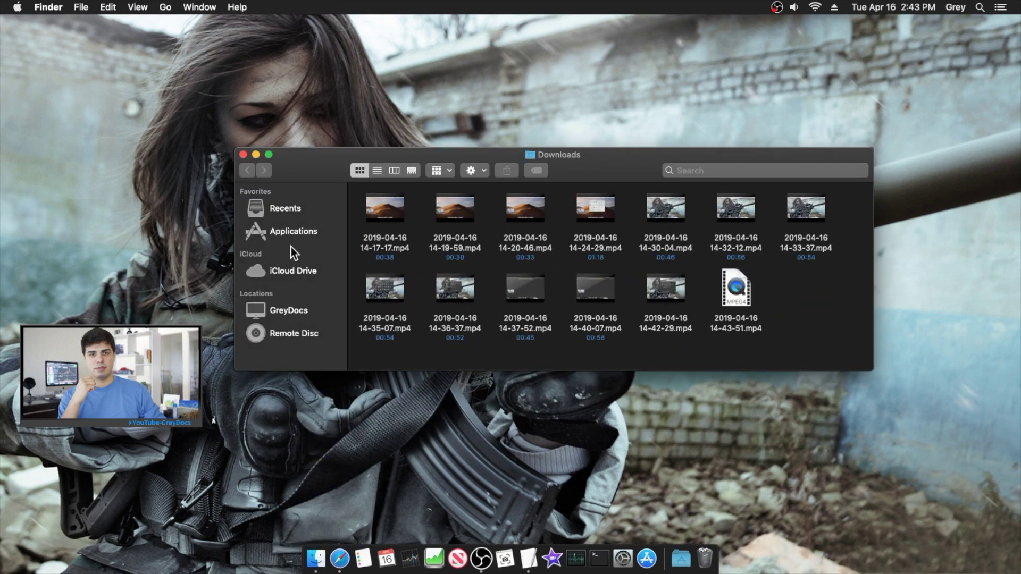
{"action": "left_click_drag", "start_coordinate": [387, 149], "coordinate": [345, 114]}
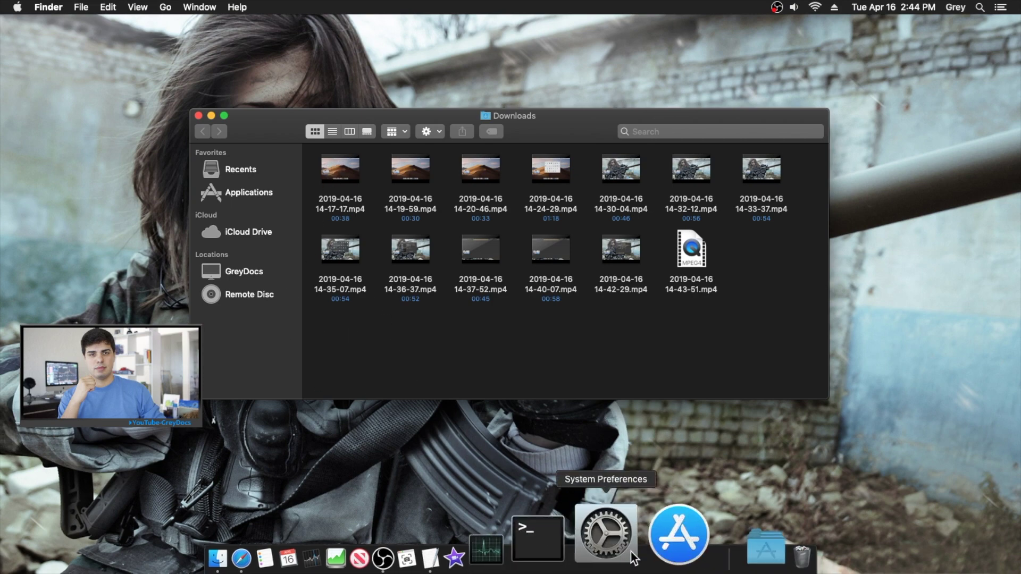
{"action": "left_click", "coordinate": [616, 537]}
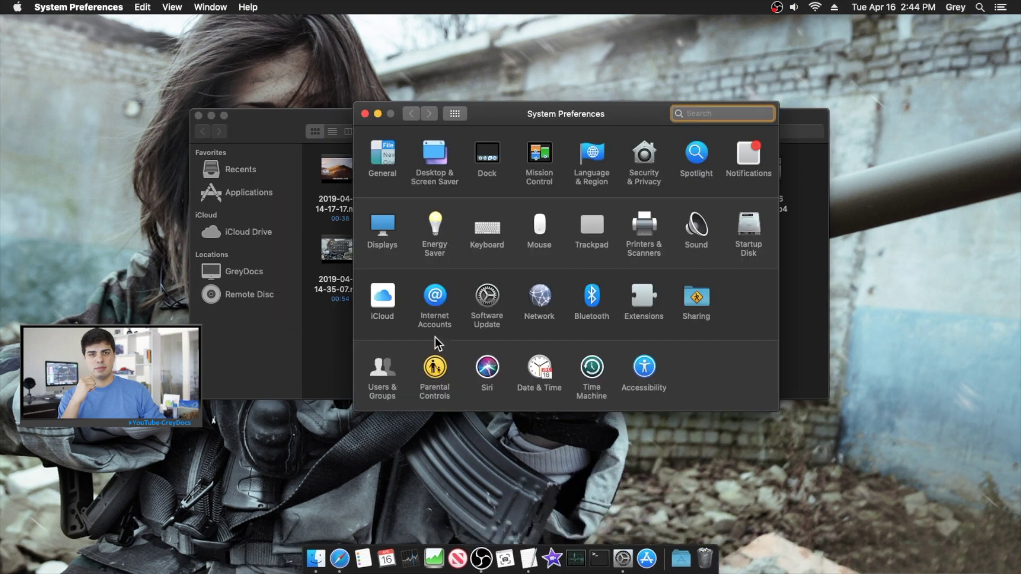
{"action": "left_click", "coordinate": [379, 175]}
{"action": "left_click_drag", "start_coordinate": [505, 106], "coordinate": [641, 80]}
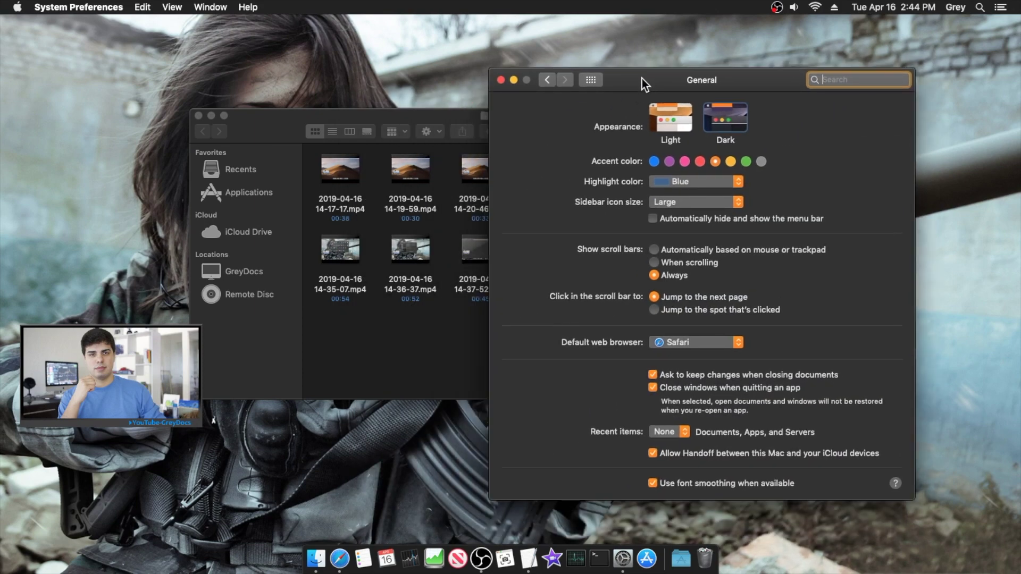
- Try the sidebar icon sizes Medium and Small, set the size back to Large and close System Preferences
{"action": "left_click", "coordinate": [661, 205]}
{"action": "left_click", "coordinate": [665, 193]}
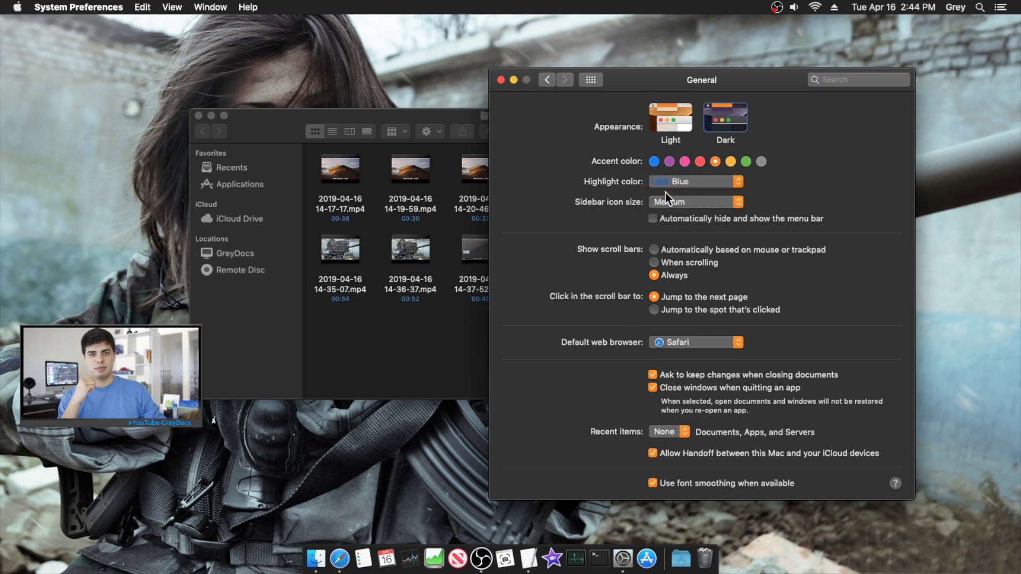
{"action": "left_click", "coordinate": [669, 203]}
{"action": "left_click", "coordinate": [668, 193]}
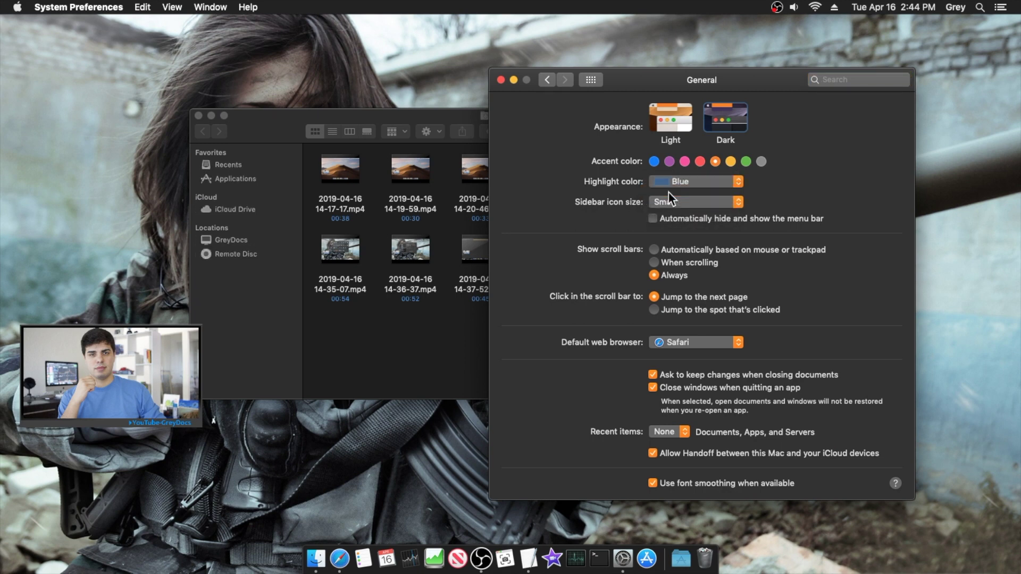
{"action": "left_click", "coordinate": [662, 200]}
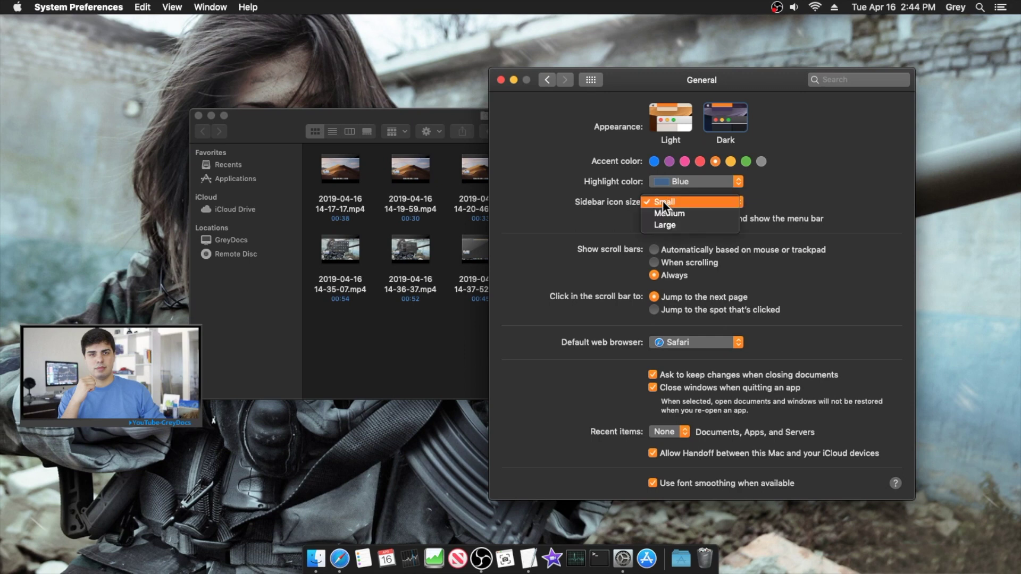
{"action": "left_click", "coordinate": [665, 225]}
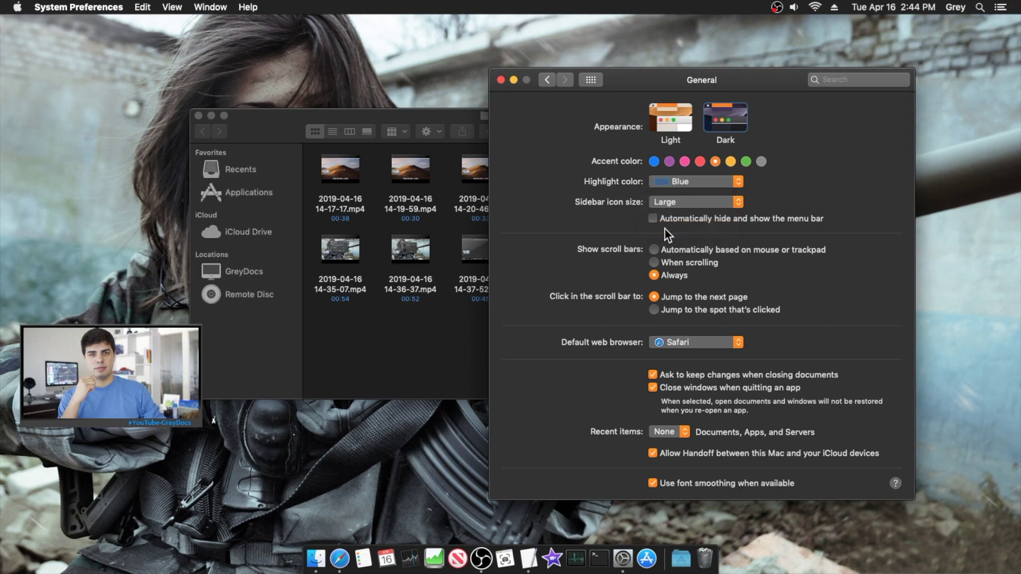
{"action": "left_click", "coordinate": [501, 79]}
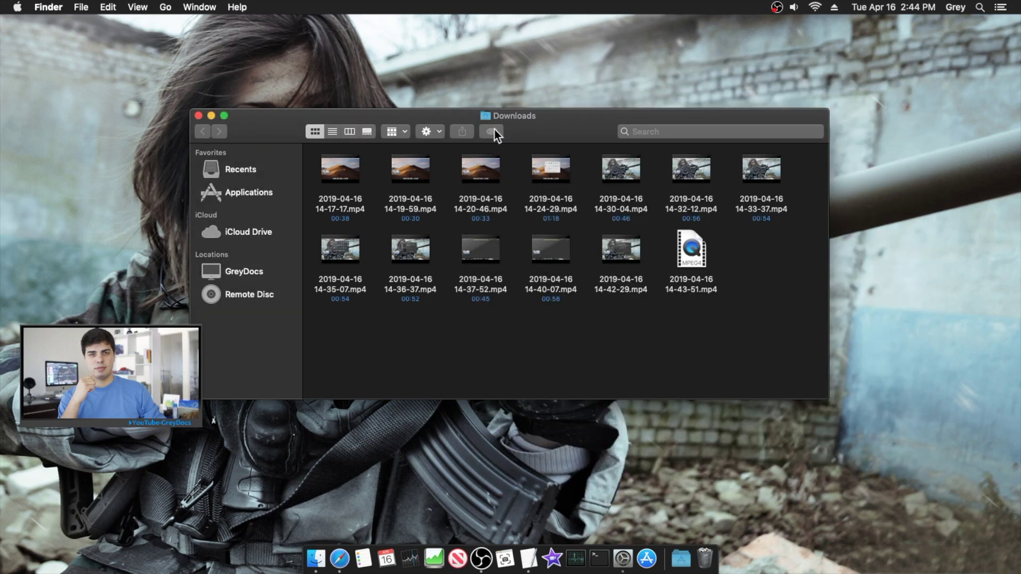
- Open Finder Preferences and review the options for what new Finder windows show
{"action": "left_click_drag", "start_coordinate": [456, 116], "coordinate": [465, 121]}
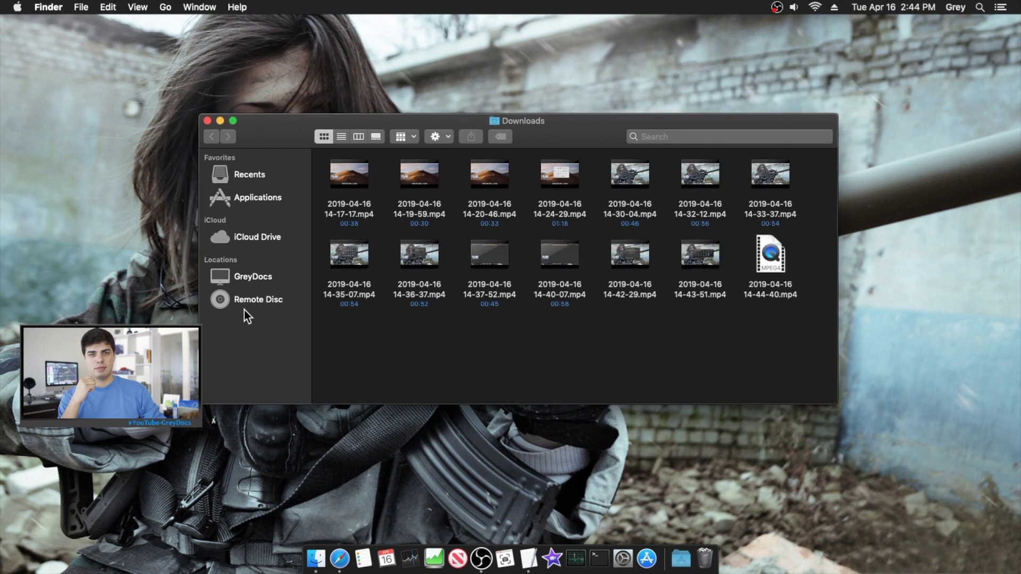
{"action": "left_click", "coordinate": [45, 7]}
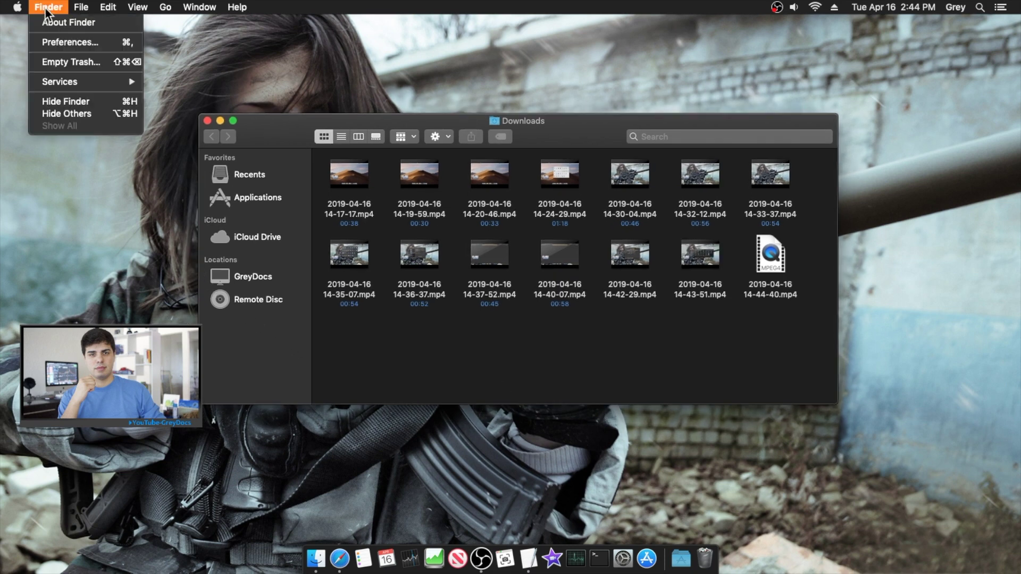
{"action": "left_click", "coordinate": [56, 37]}
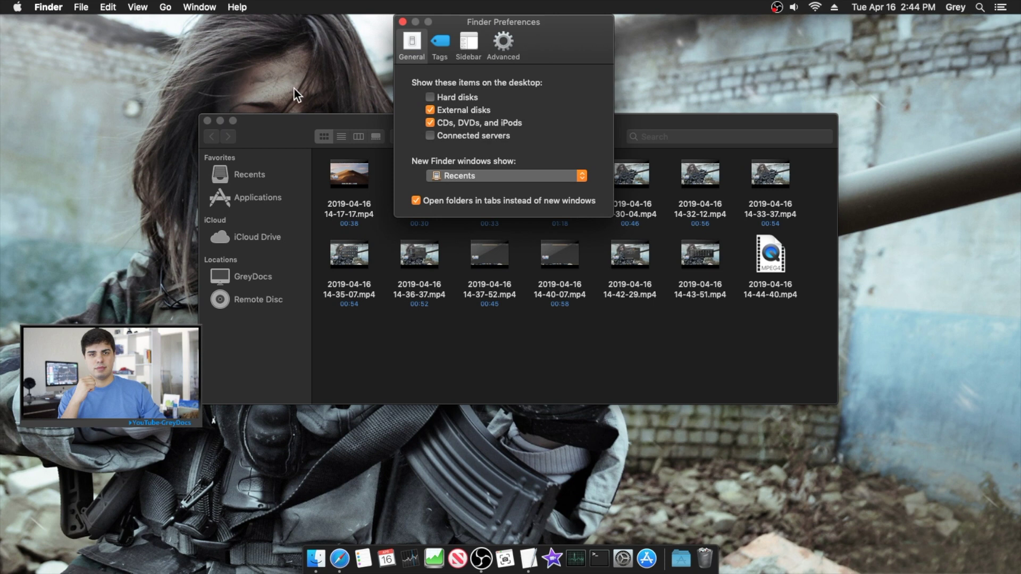
{"action": "left_click_drag", "start_coordinate": [447, 27], "coordinate": [417, 99]}
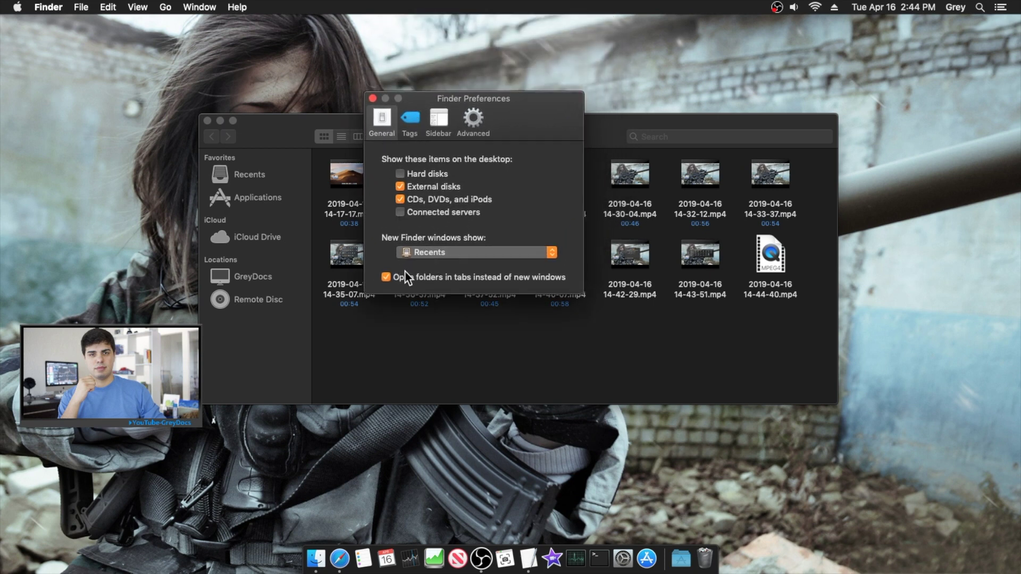
{"action": "left_click", "coordinate": [428, 254]}
{"action": "left_click", "coordinate": [418, 254]}
{"action": "left_click", "coordinate": [456, 249]}
{"action": "left_click", "coordinate": [425, 254]}
{"action": "left_click_drag", "start_coordinate": [467, 106], "coordinate": [448, 136]}
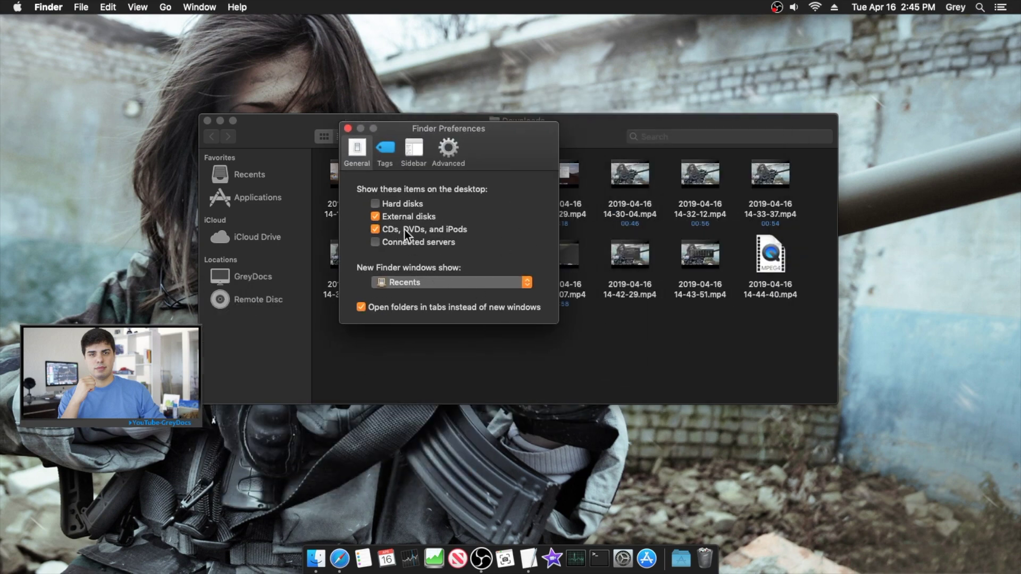
- View the Tags and Sidebar settings in Finder Preferences, keeping the Finder sidebar in sight
{"action": "left_click", "coordinate": [384, 152]}
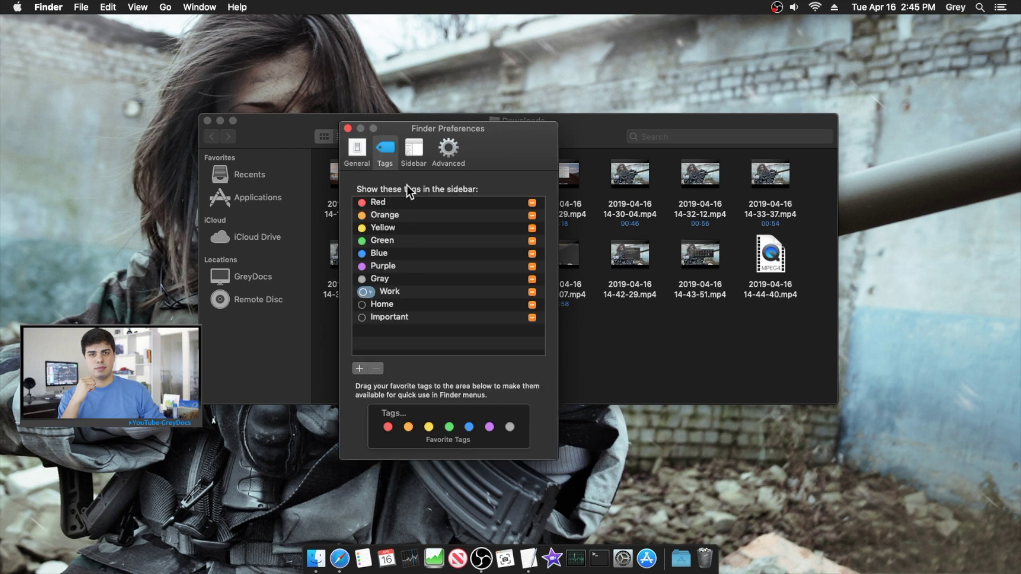
{"action": "left_click", "coordinate": [413, 151]}
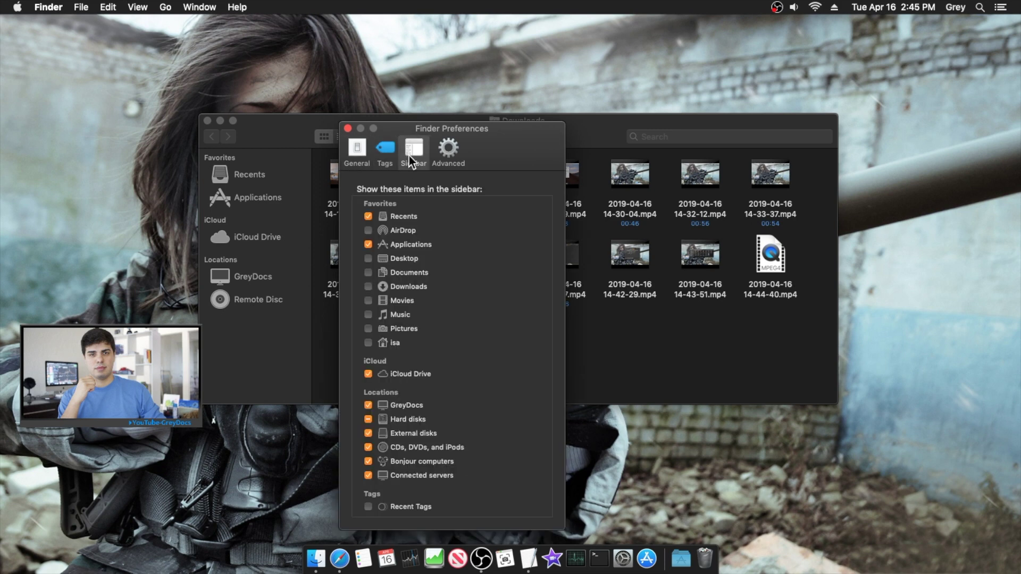
{"action": "left_click_drag", "start_coordinate": [453, 133], "coordinate": [556, 75]}
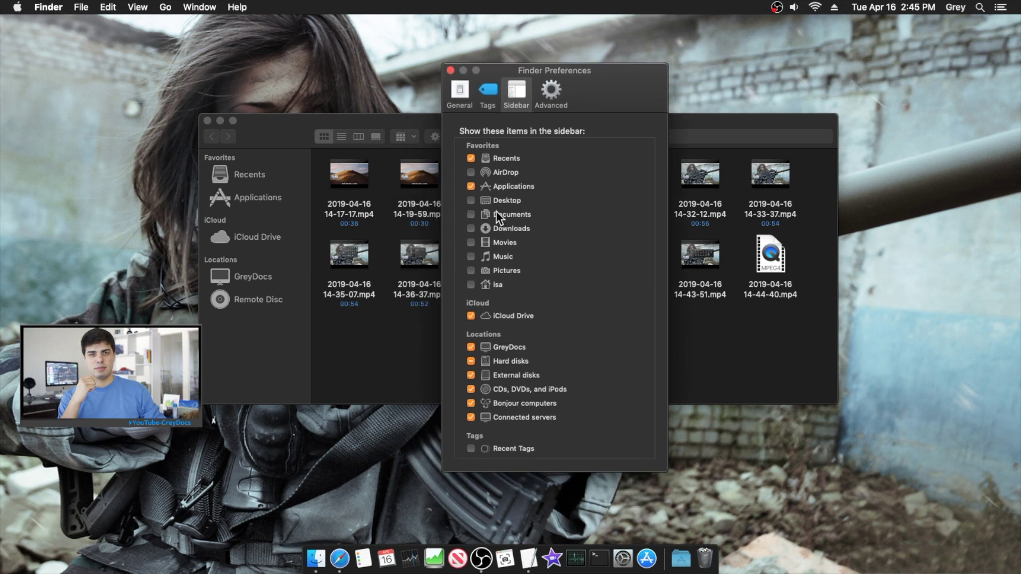
- Try showing Documents and Downloads in the Finder sidebar and hide both again
{"action": "left_click", "coordinate": [471, 215]}
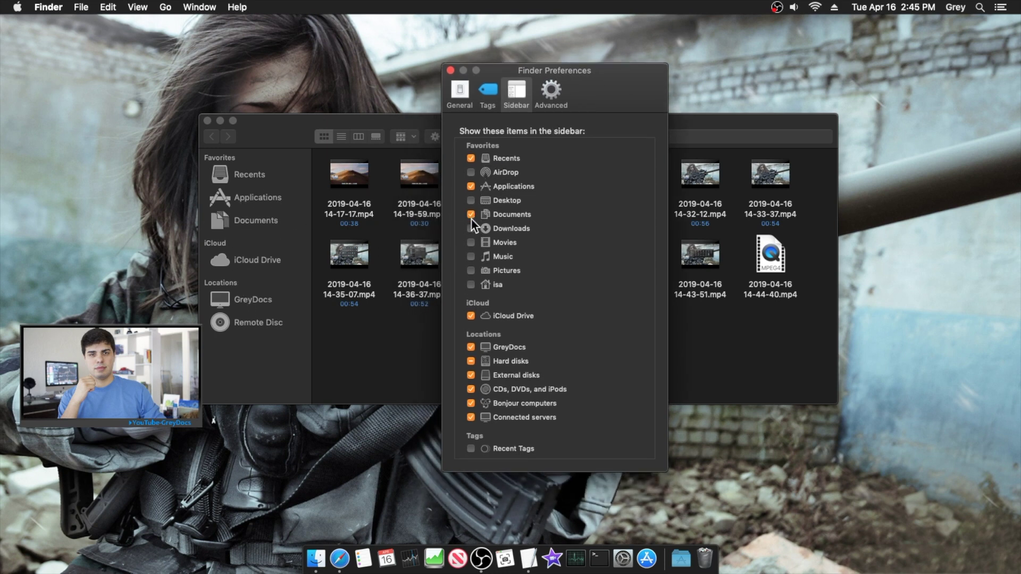
{"action": "left_click", "coordinate": [470, 229]}
{"action": "left_click", "coordinate": [471, 230]}
{"action": "left_click", "coordinate": [470, 215]}
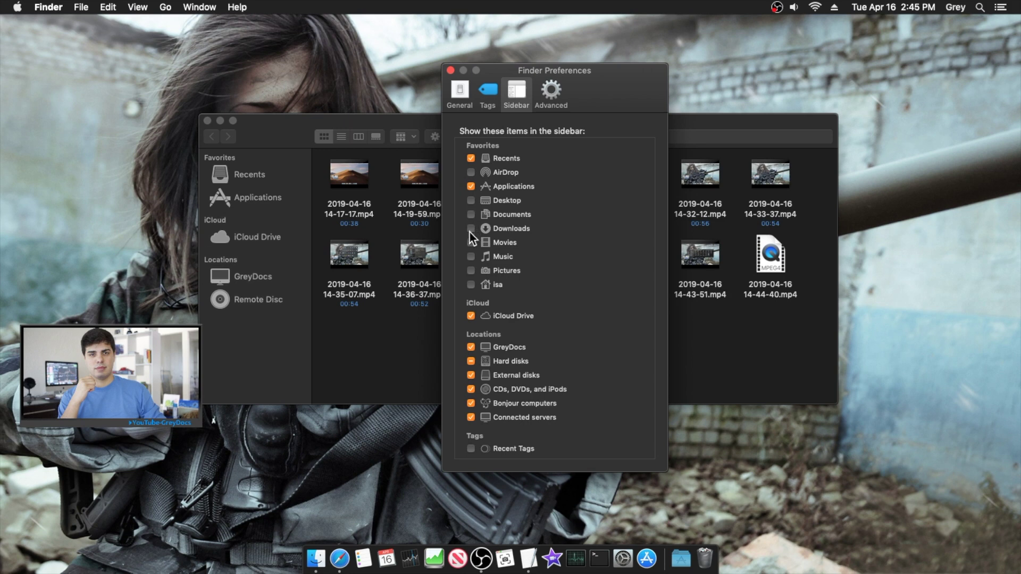
{"action": "left_click", "coordinate": [470, 229]}
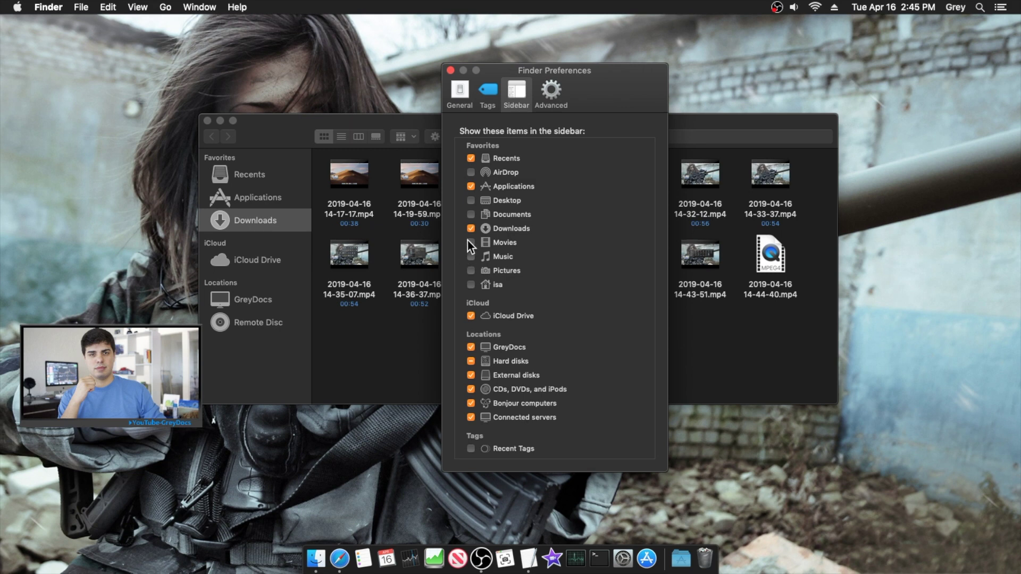
{"action": "left_click", "coordinate": [470, 229]}
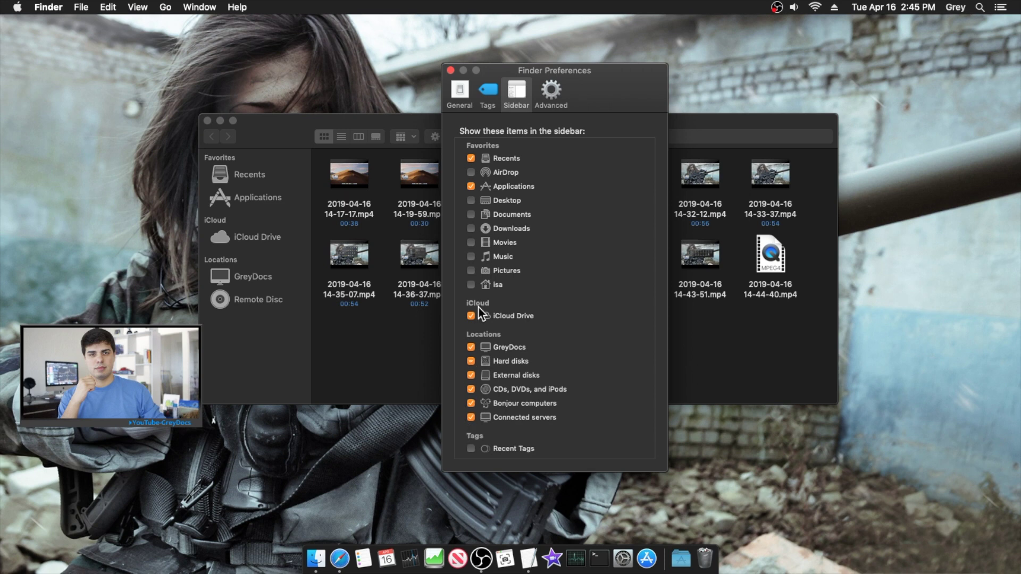
- Add the home folder to the Finder sidebar, view the Advanced settings and close Finder Preferences
{"action": "left_click", "coordinate": [542, 99]}
{"action": "left_click", "coordinate": [516, 95]}
{"action": "left_click", "coordinate": [471, 286]}
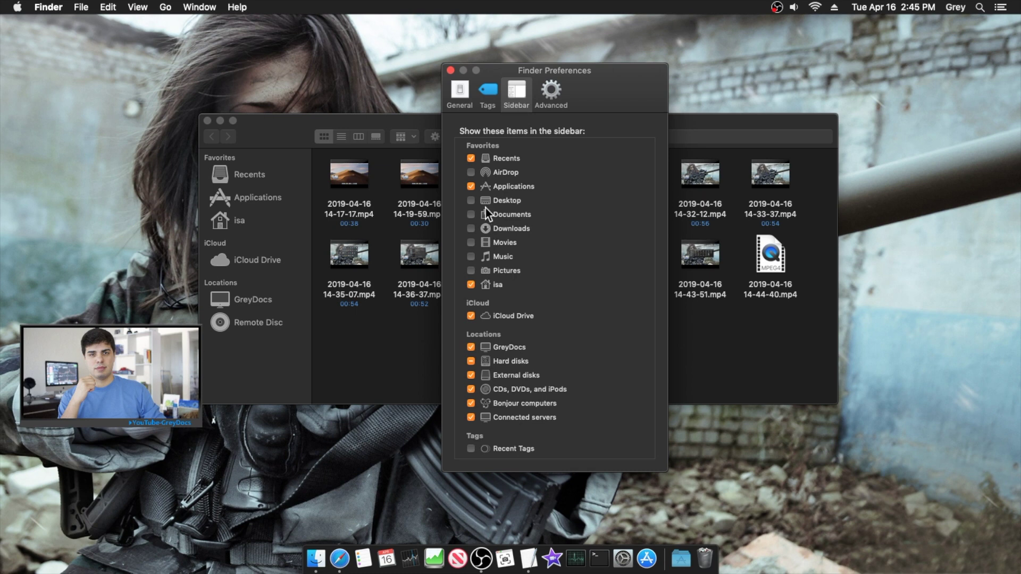
{"action": "left_click", "coordinate": [546, 97]}
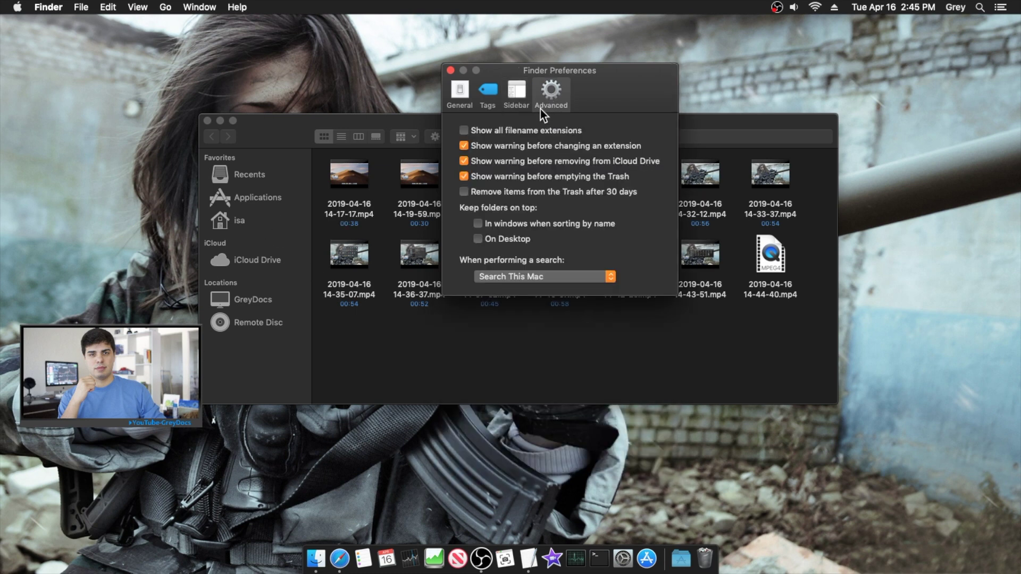
{"action": "left_click", "coordinate": [450, 71]}
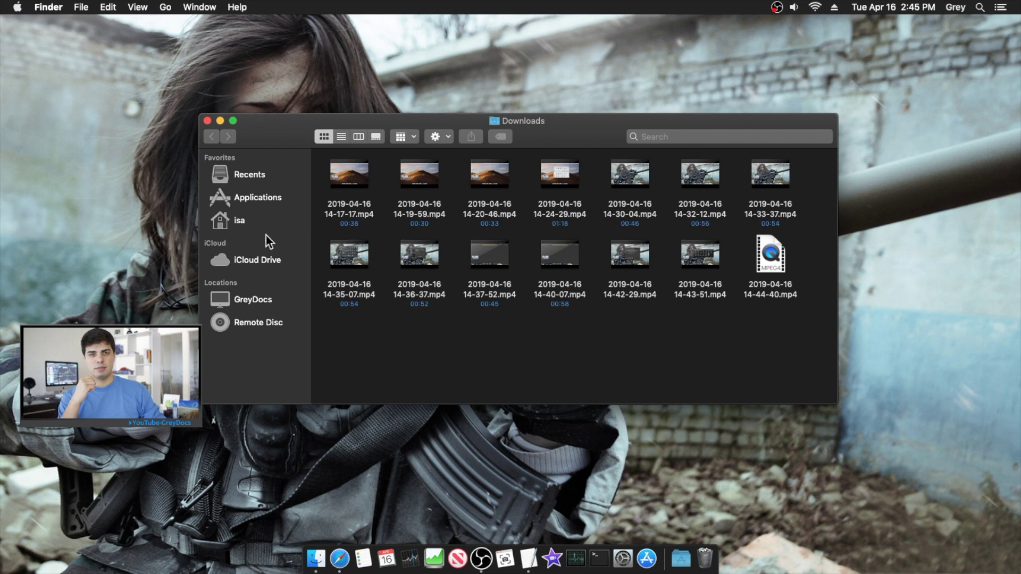
- Move the home folder to the first place in the sidebar's Favorites and remove Applications from the list
{"action": "left_click_drag", "start_coordinate": [317, 127], "coordinate": [366, 135]}
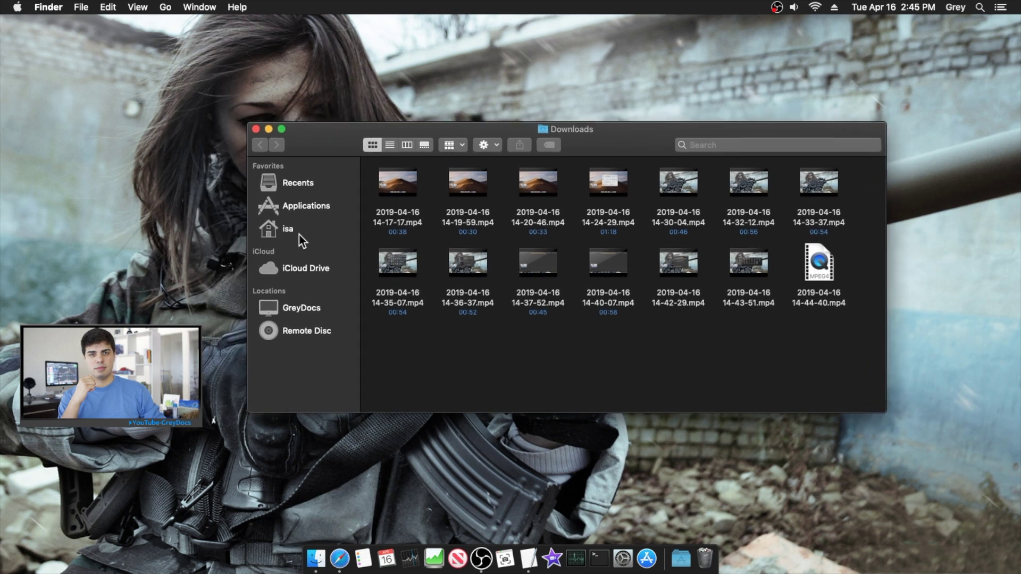
{"action": "left_click_drag", "start_coordinate": [299, 231], "coordinate": [301, 183]}
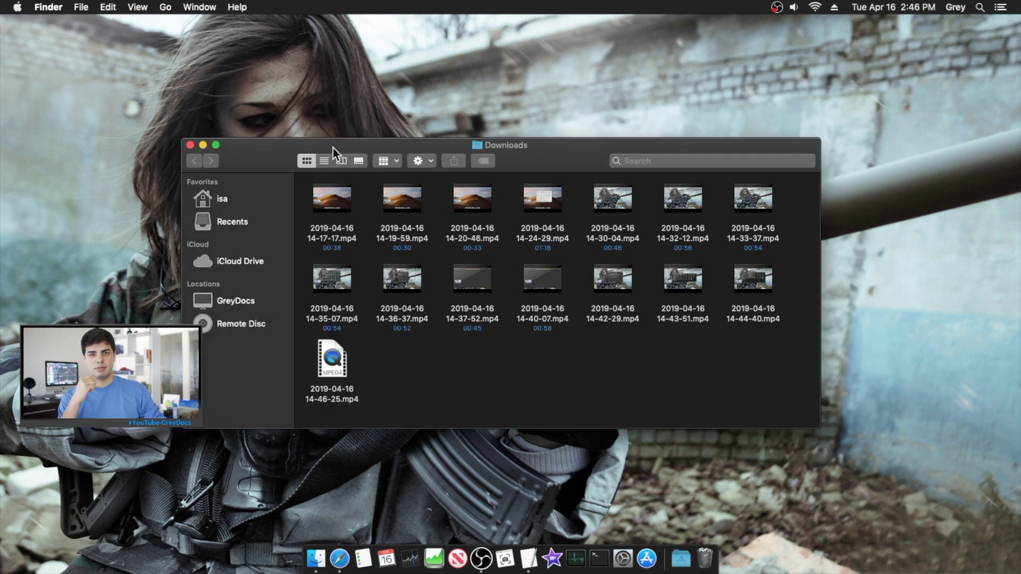
{"action": "left_click_drag", "start_coordinate": [332, 147], "coordinate": [317, 132]}
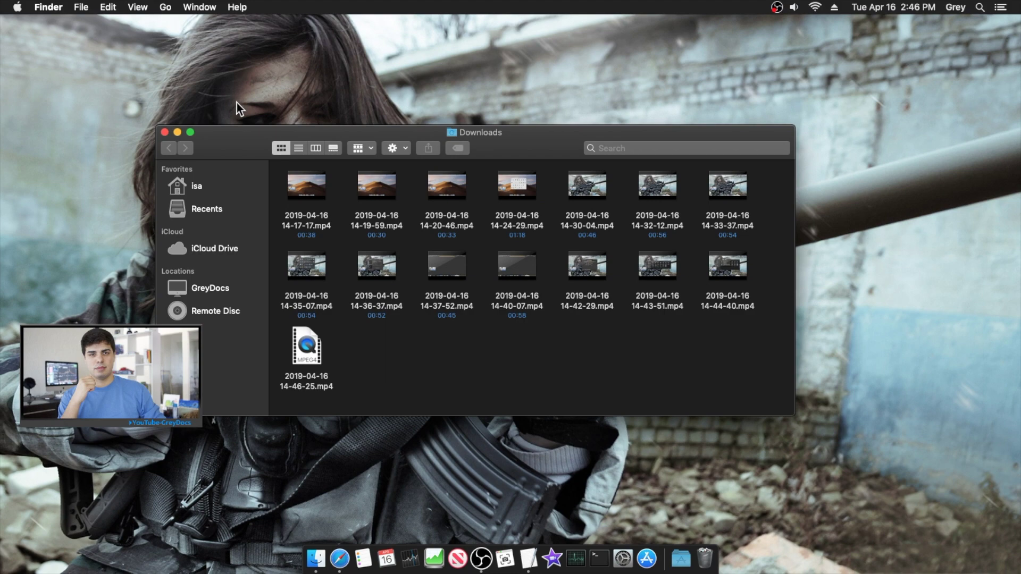
- Try the list and column views for the Downloads folder and return it to icon view
{"action": "left_click", "coordinate": [137, 8]}
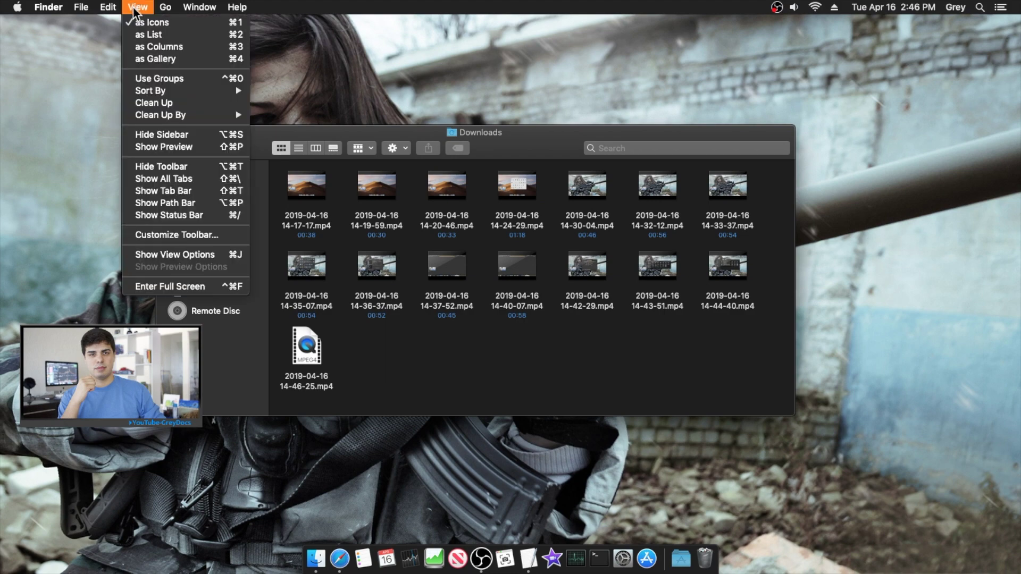
{"action": "left_click", "coordinate": [137, 34]}
{"action": "left_click", "coordinate": [135, 8]}
{"action": "left_click", "coordinate": [140, 21]}
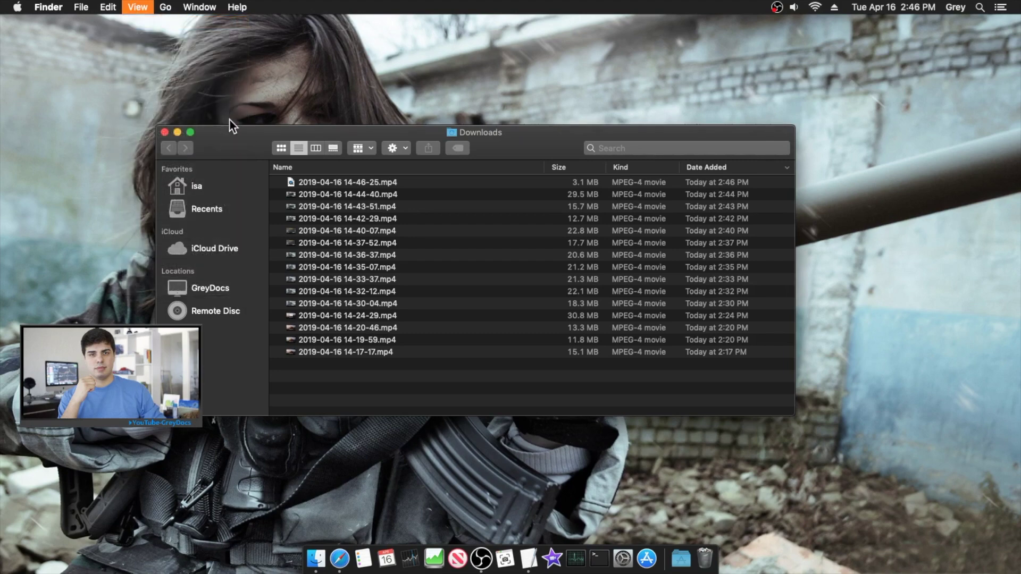
{"action": "left_click", "coordinate": [318, 147]}
{"action": "left_click", "coordinate": [296, 148]}
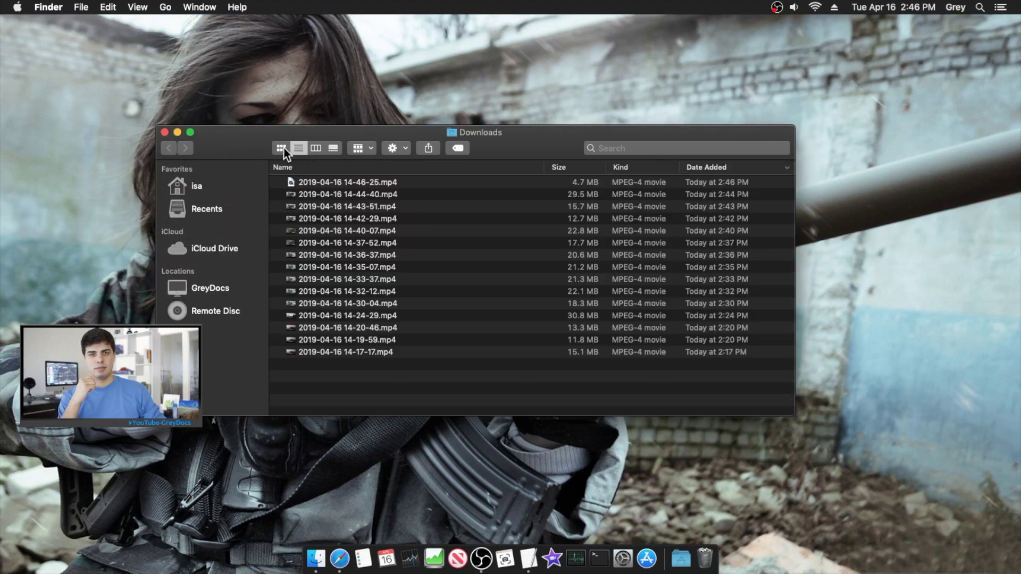
{"action": "left_click", "coordinate": [282, 148]}
- Try hiding the Finder sidebar and show it again
{"action": "left_click", "coordinate": [129, 9]}
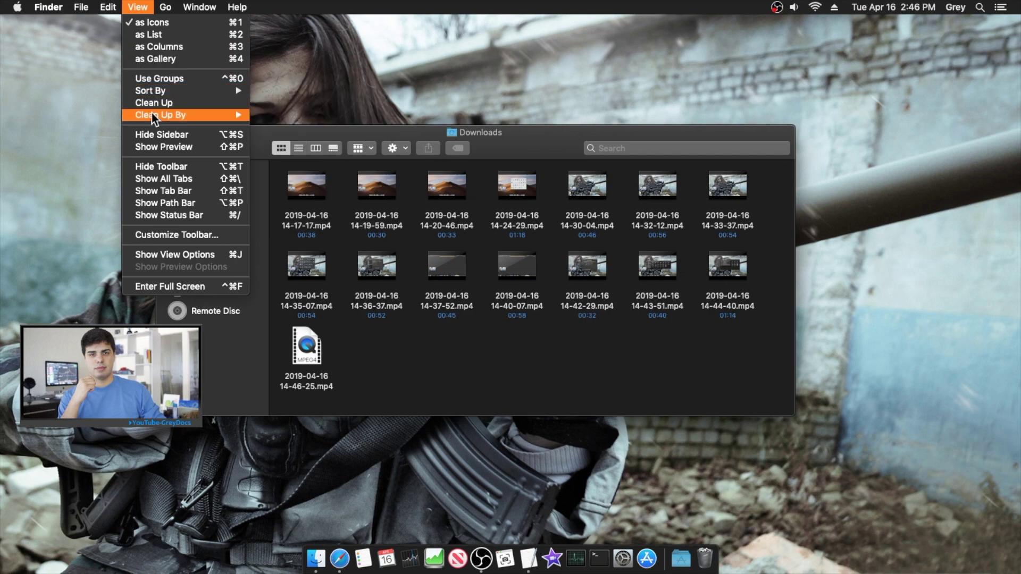
{"action": "left_click", "coordinate": [155, 134]}
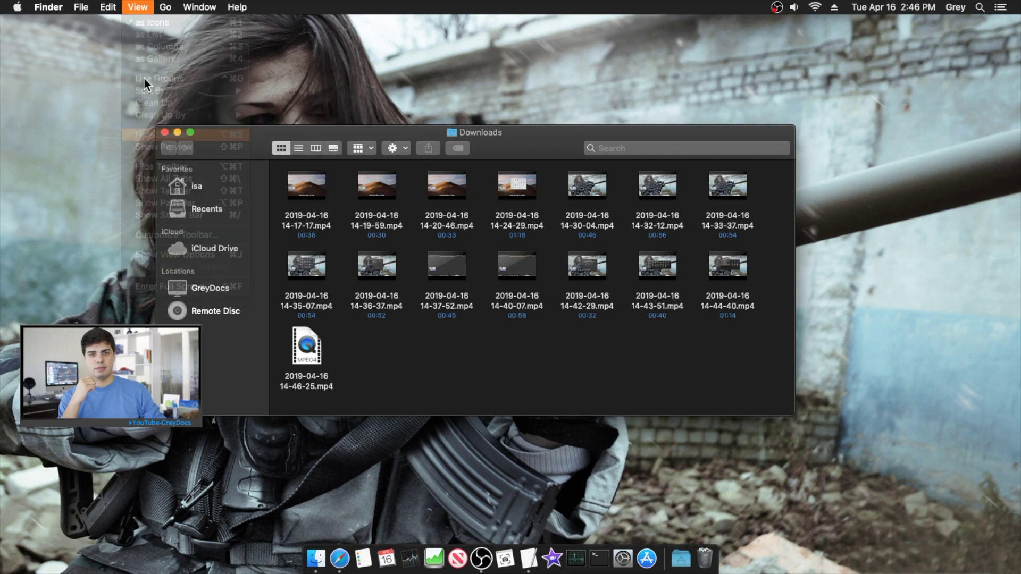
{"action": "left_click", "coordinate": [137, 8]}
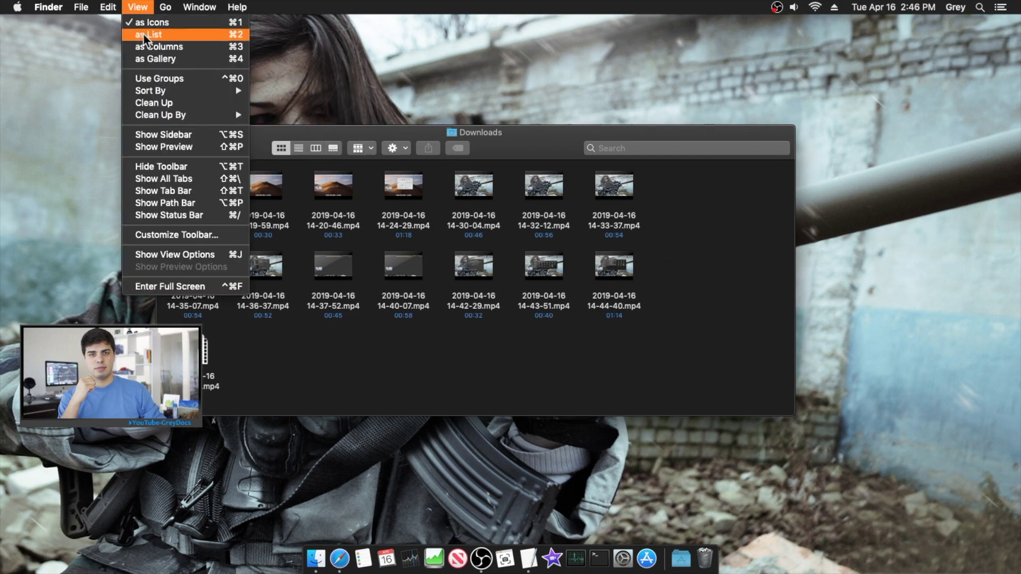
{"action": "left_click", "coordinate": [168, 135]}
- Show the preview pane, the status bar and the path bar in the Finder window
{"action": "left_click", "coordinate": [148, 6]}
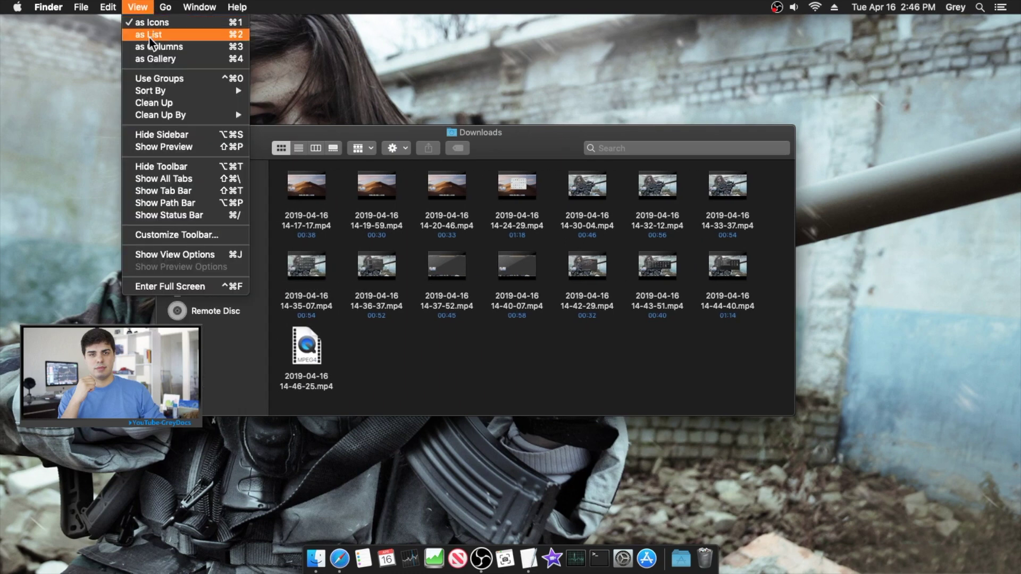
{"action": "left_click", "coordinate": [161, 146]}
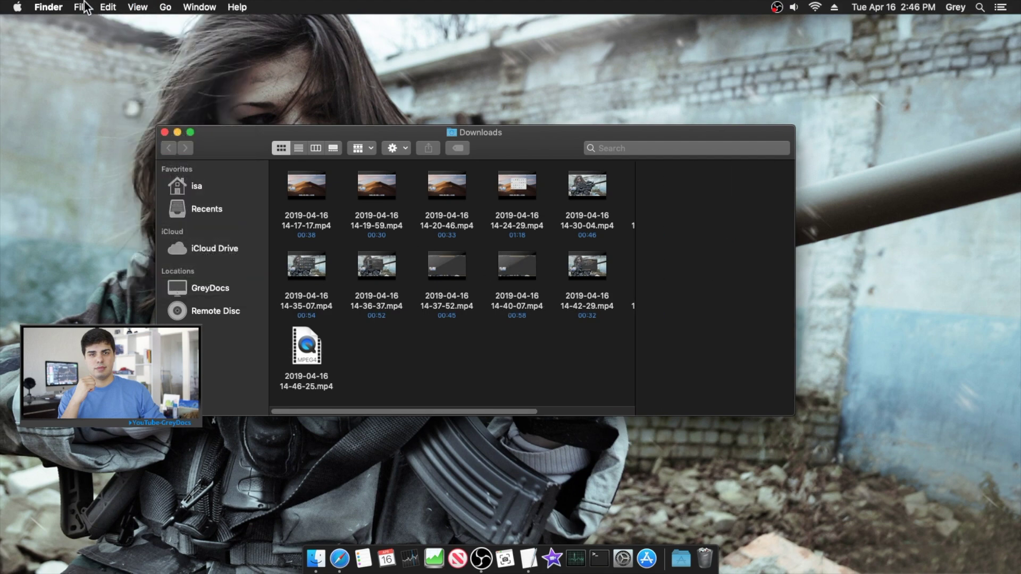
{"action": "left_click", "coordinate": [138, 7]}
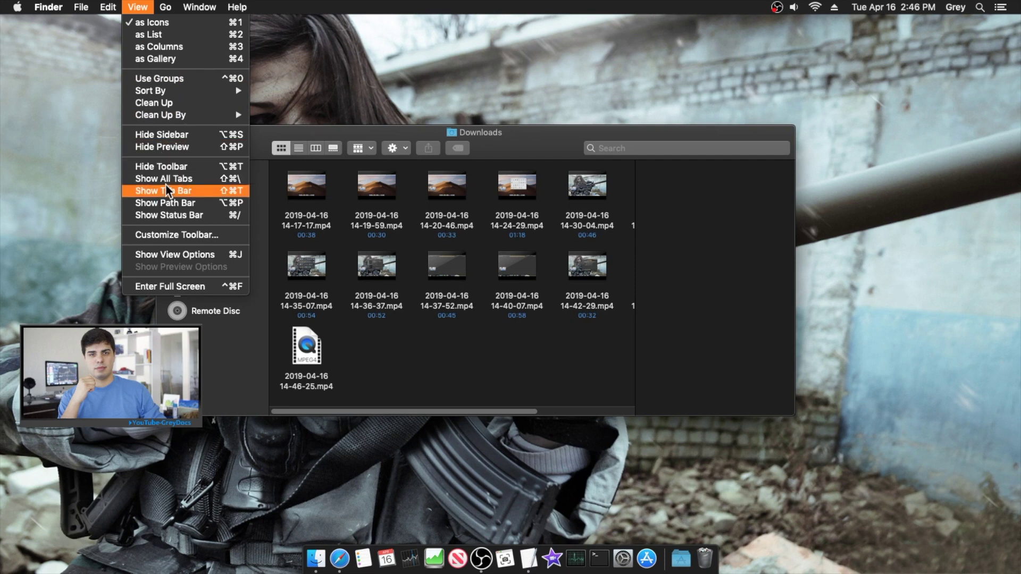
{"action": "left_click", "coordinate": [191, 215]}
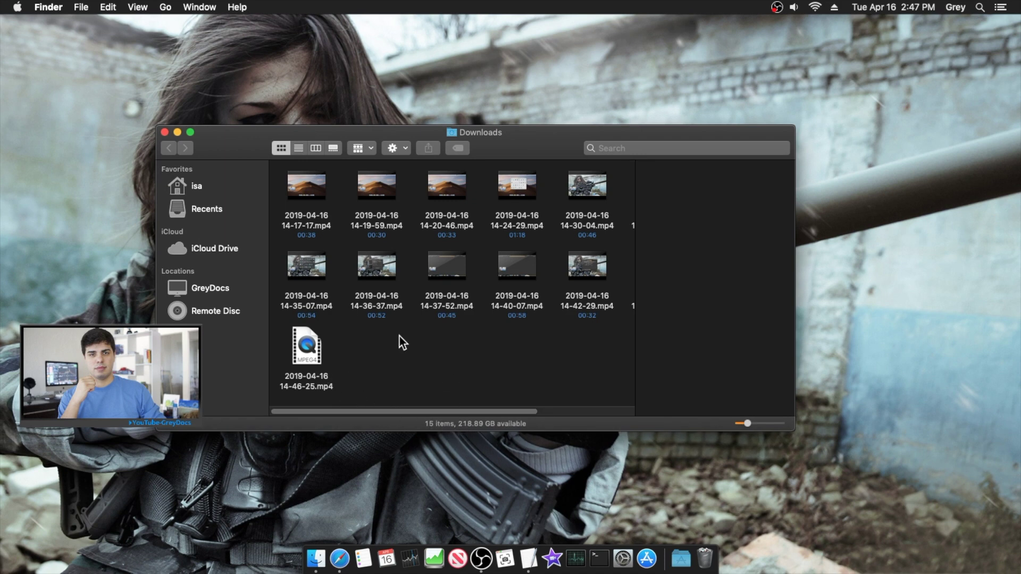
{"action": "left_click", "coordinate": [85, 7]}
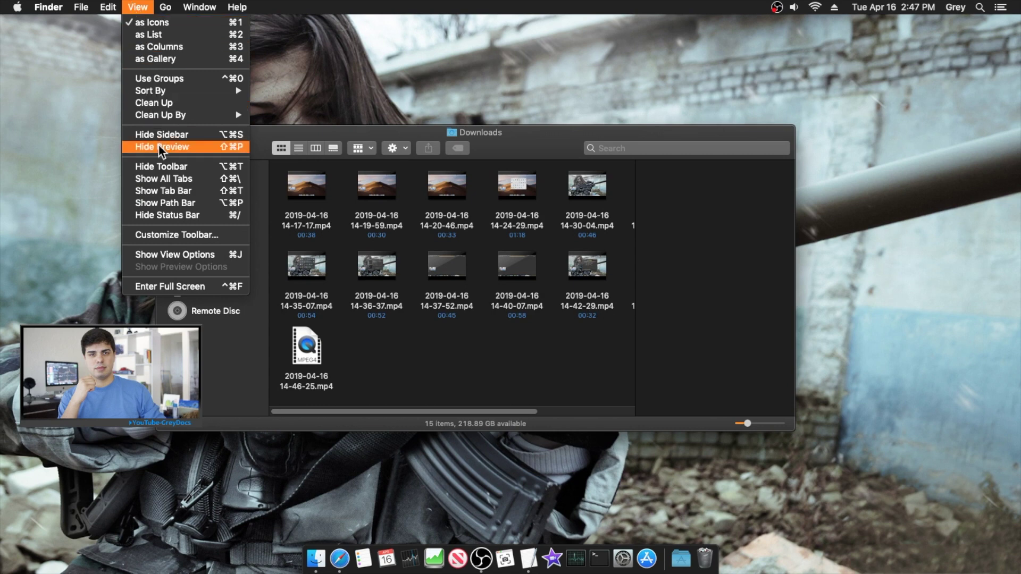
{"action": "left_click", "coordinate": [165, 202]}
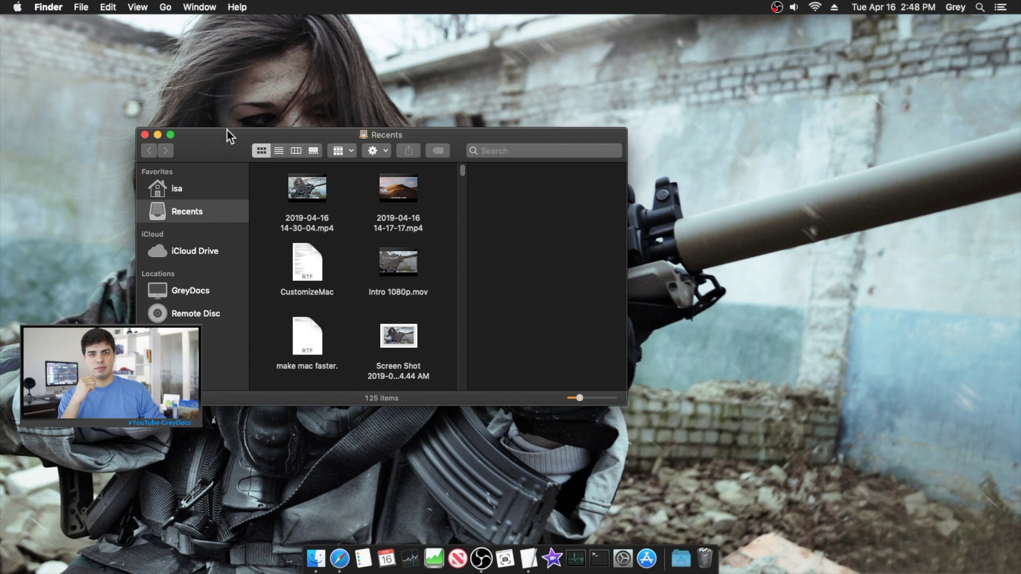
- Move the Recents window slightly upward and remove the home folder stack from the Dock
{"action": "left_click_drag", "start_coordinate": [226, 128], "coordinate": [227, 102]}
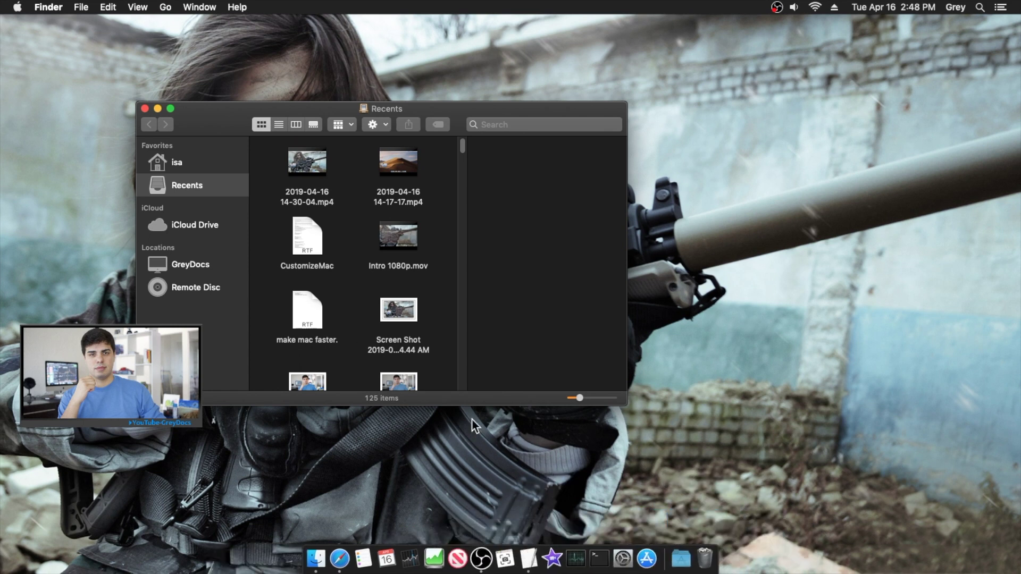
{"action": "right_click", "coordinate": [684, 553]}
{"action": "mouse_move", "coordinate": [689, 453]}
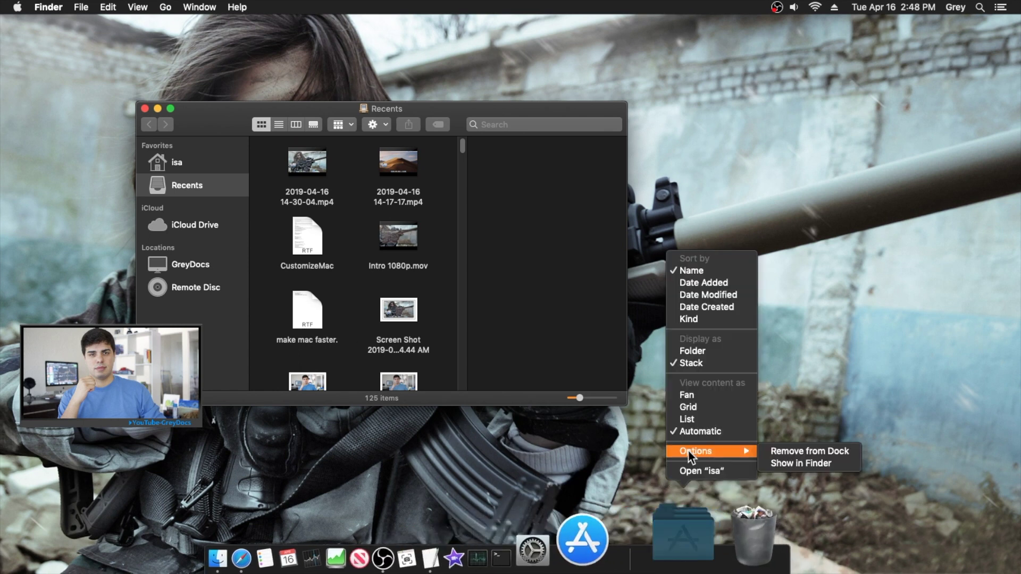
{"action": "left_click", "coordinate": [771, 452]}
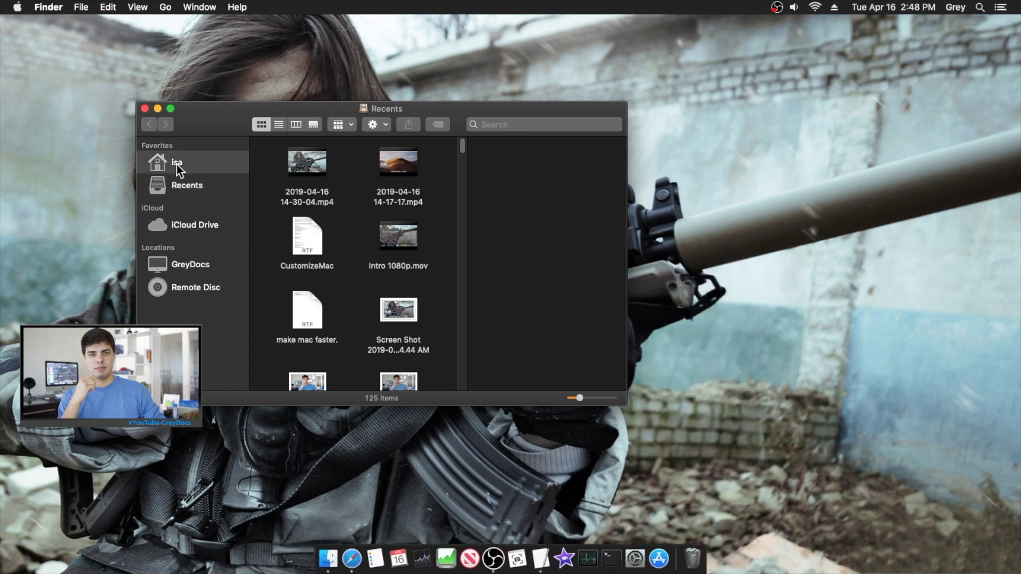
- Add the home folder from Finder's sidebar to the Dock beside the Trash and view its fanned-out contents
{"action": "left_click", "coordinate": [177, 165]}
{"action": "left_click_drag", "start_coordinate": [172, 161], "coordinate": [679, 556]}
{"action": "left_click", "coordinate": [678, 557]}
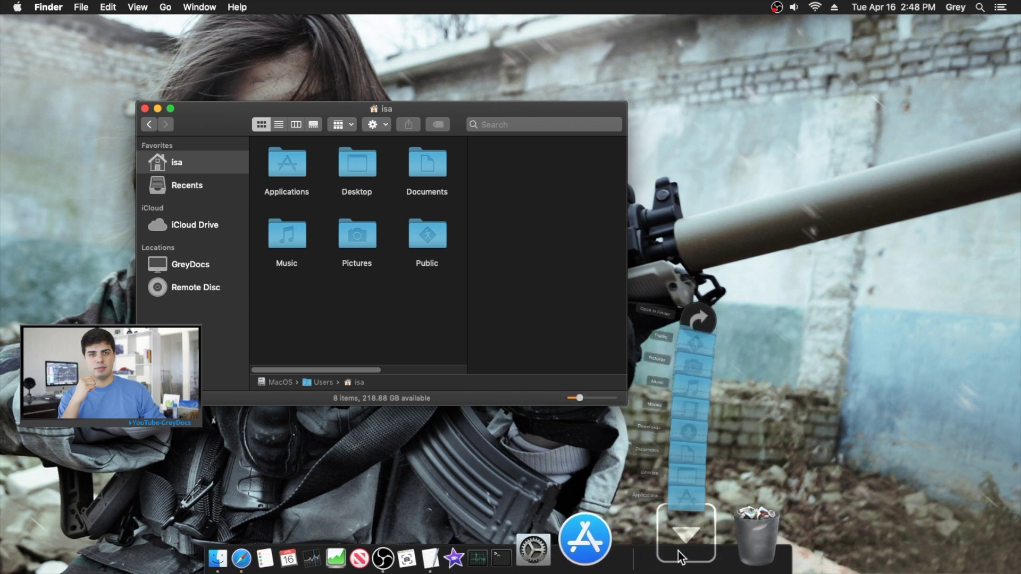
{"action": "left_click", "coordinate": [679, 557]}
{"action": "left_click", "coordinate": [679, 557]}
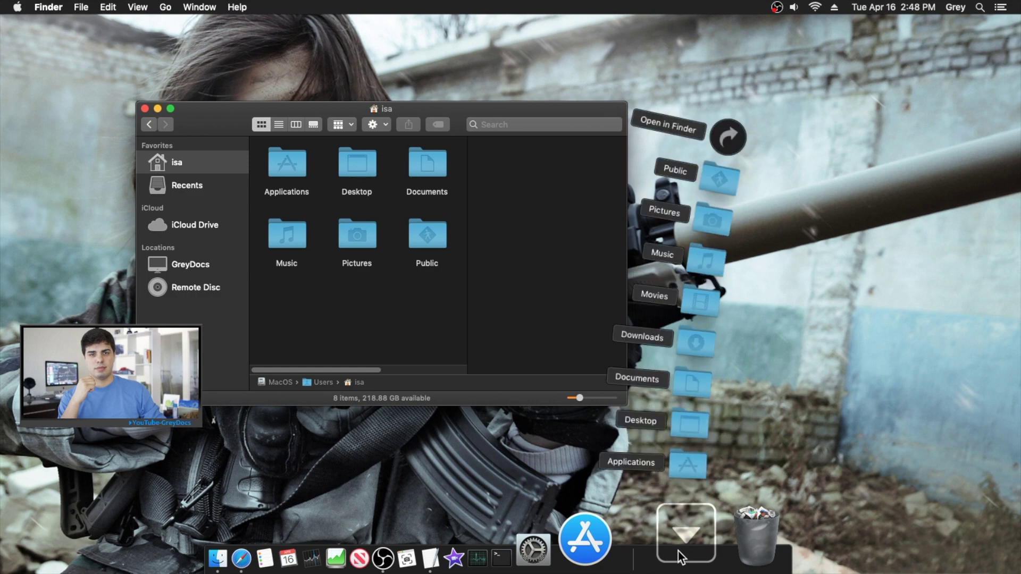
{"action": "left_click", "coordinate": [679, 557]}
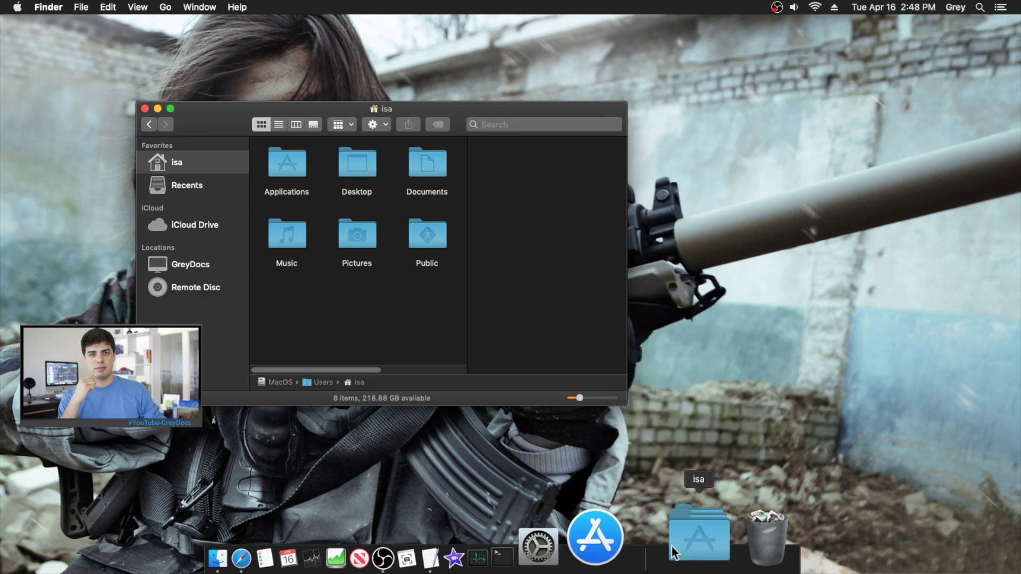
- Hide Finder and open the Dock settings in System Preferences
{"action": "key", "text": "super+h"}
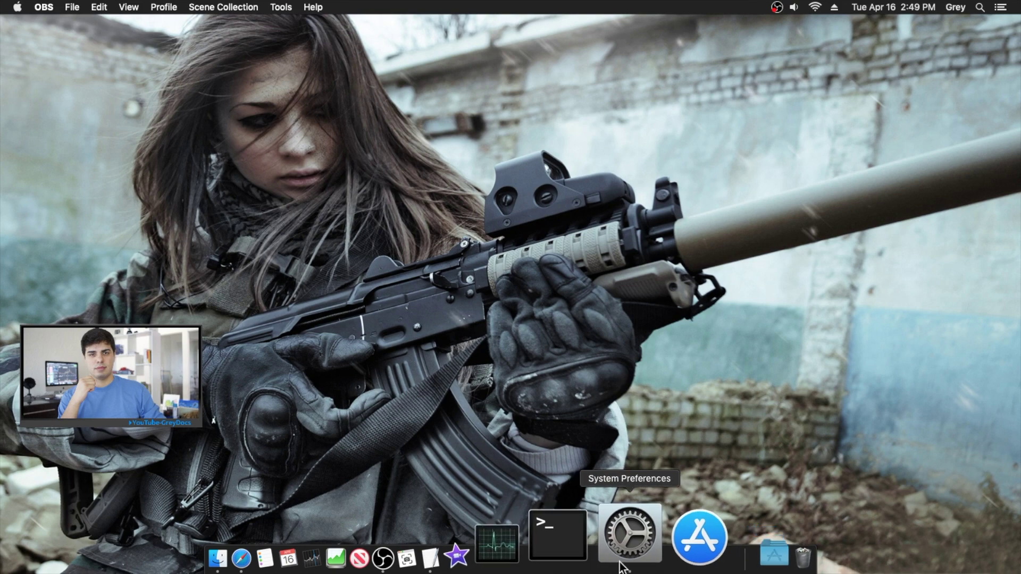
{"action": "left_click", "coordinate": [620, 537]}
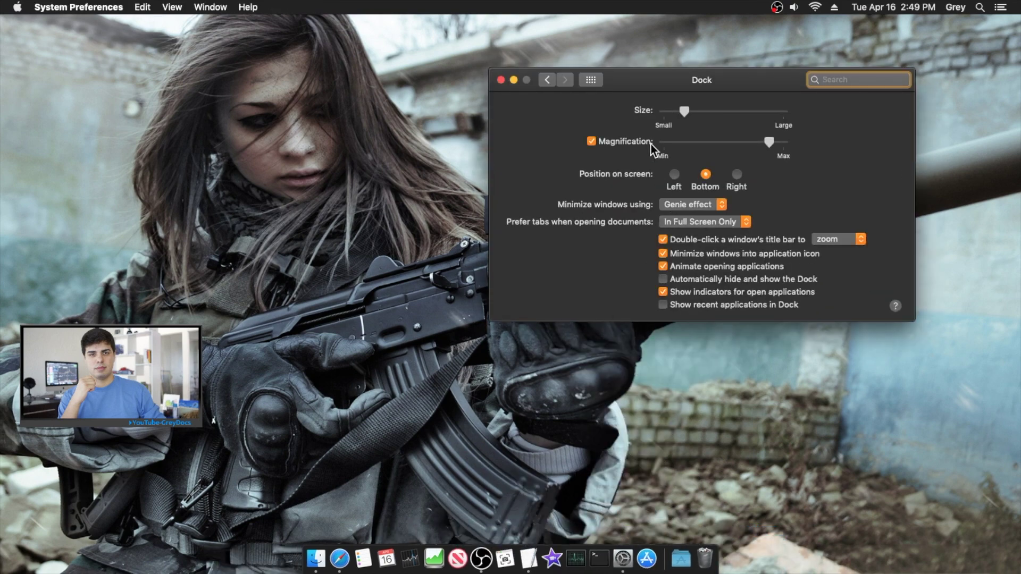
{"action": "left_click", "coordinate": [591, 81]}
{"action": "left_click", "coordinate": [619, 151]}
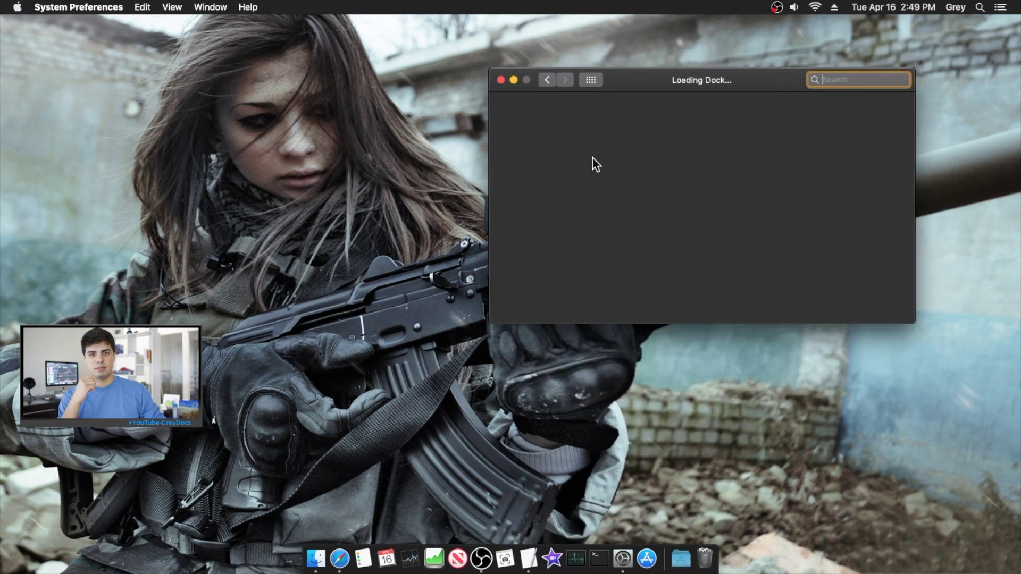
- Enlarge the Dock slightly and set its magnification to about the middle of the range
{"action": "left_click_drag", "start_coordinate": [548, 170], "coordinate": [562, 170]}
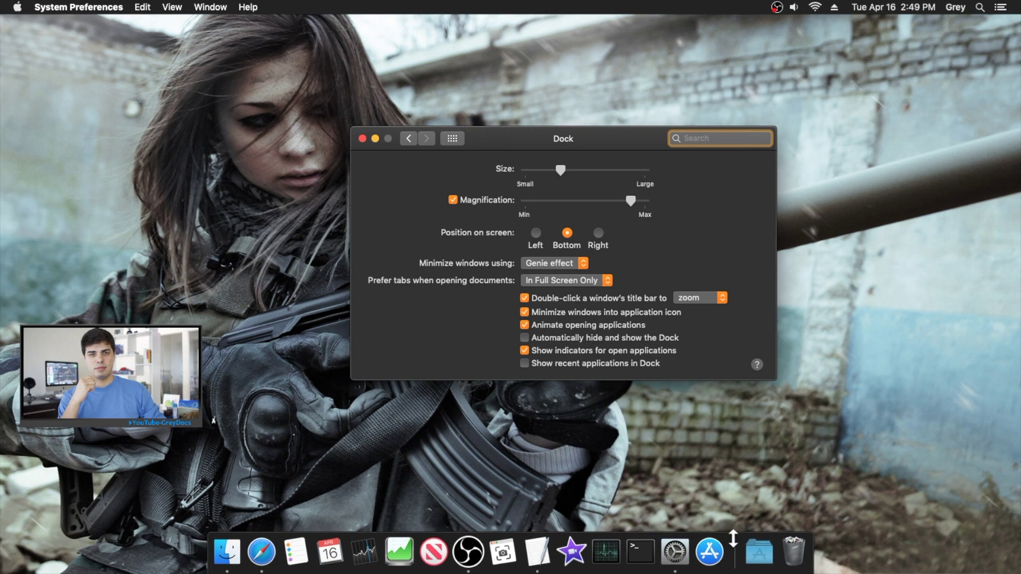
{"action": "left_click_drag", "start_coordinate": [564, 169], "coordinate": [561, 169]}
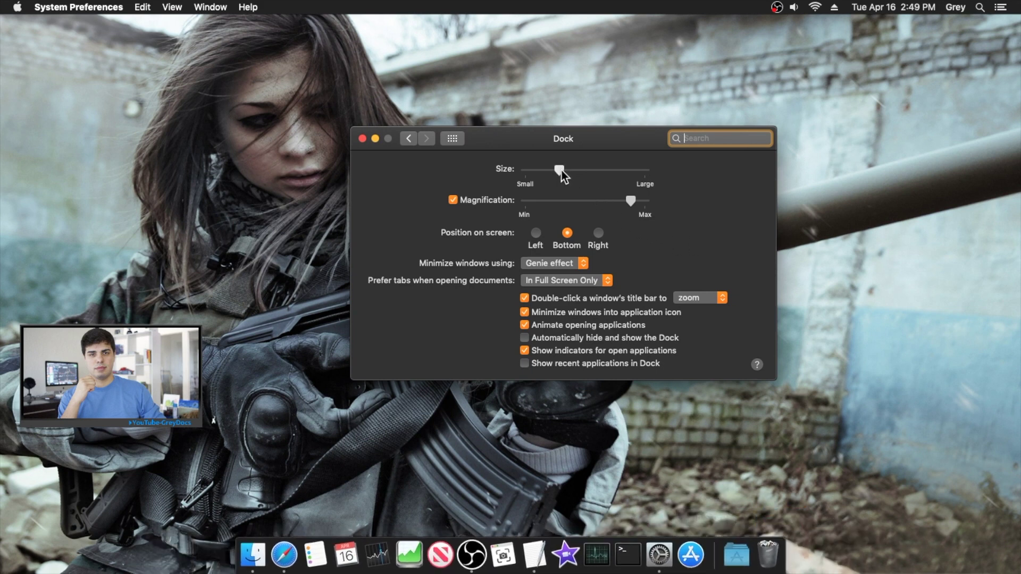
{"action": "left_click_drag", "start_coordinate": [561, 169], "coordinate": [561, 170]}
{"action": "left_click", "coordinate": [453, 201]}
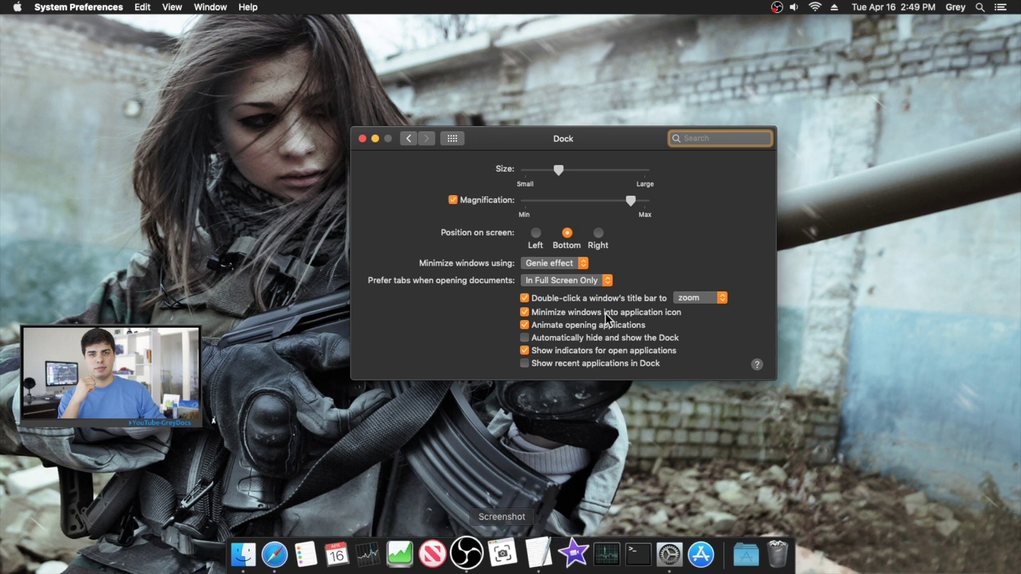
{"action": "left_click_drag", "start_coordinate": [628, 202], "coordinate": [586, 203]}
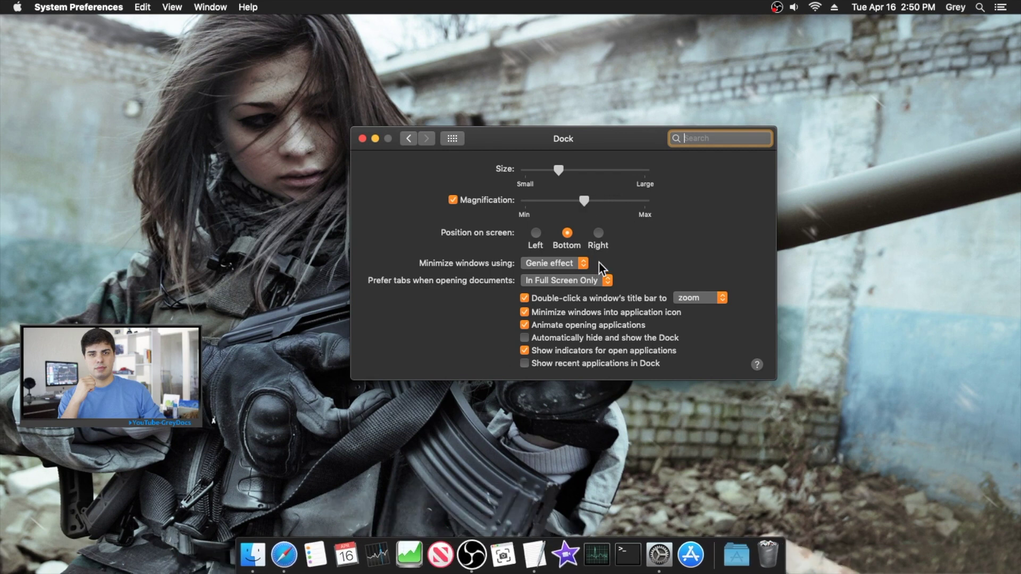
- Try positioning the Dock on the left and right of the screen and return it to the bottom
{"action": "left_click", "coordinate": [536, 234]}
{"action": "left_click", "coordinate": [598, 234]}
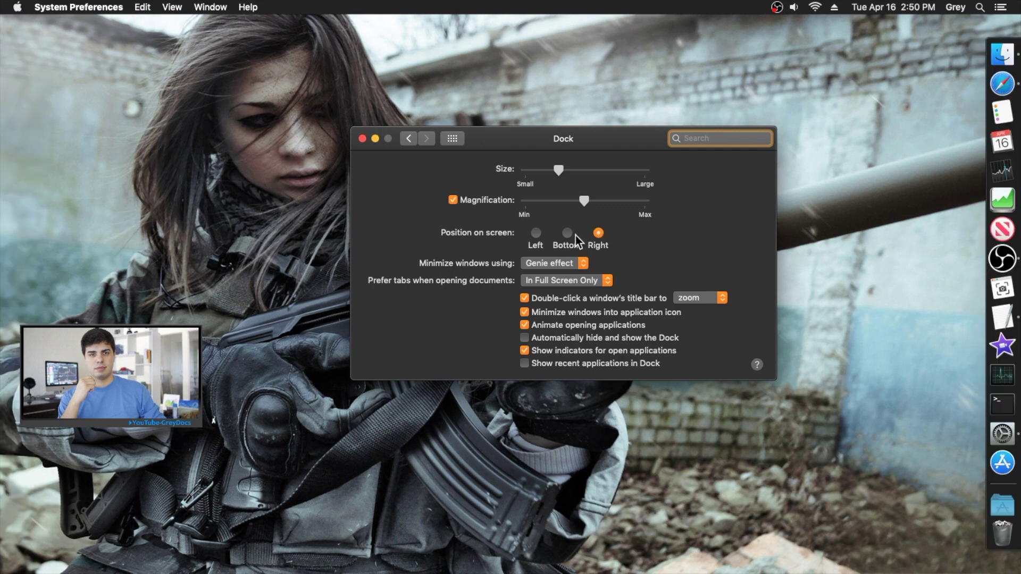
{"action": "left_click", "coordinate": [567, 234]}
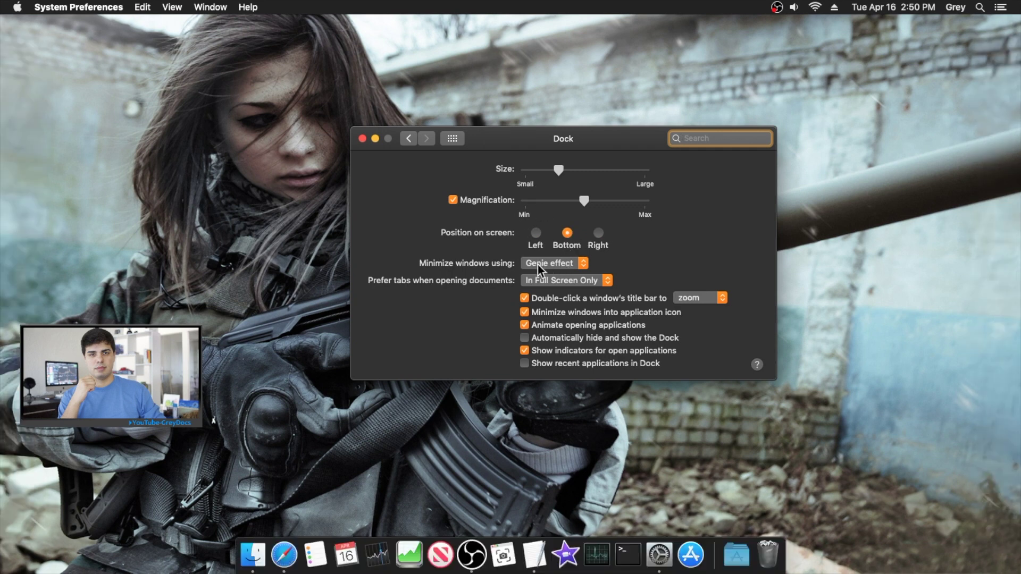
- Set windows to minimize with the Scale effect, minimizing and restoring System Preferences to compare it with the Genie effect
{"action": "left_click", "coordinate": [375, 139]}
{"action": "left_click", "coordinate": [659, 555]}
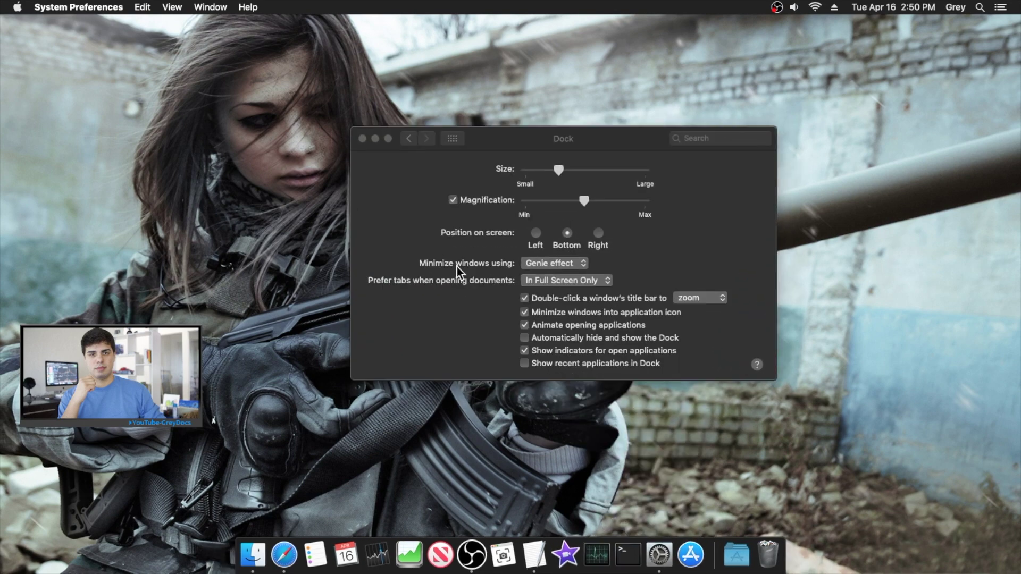
{"action": "left_click", "coordinate": [541, 262]}
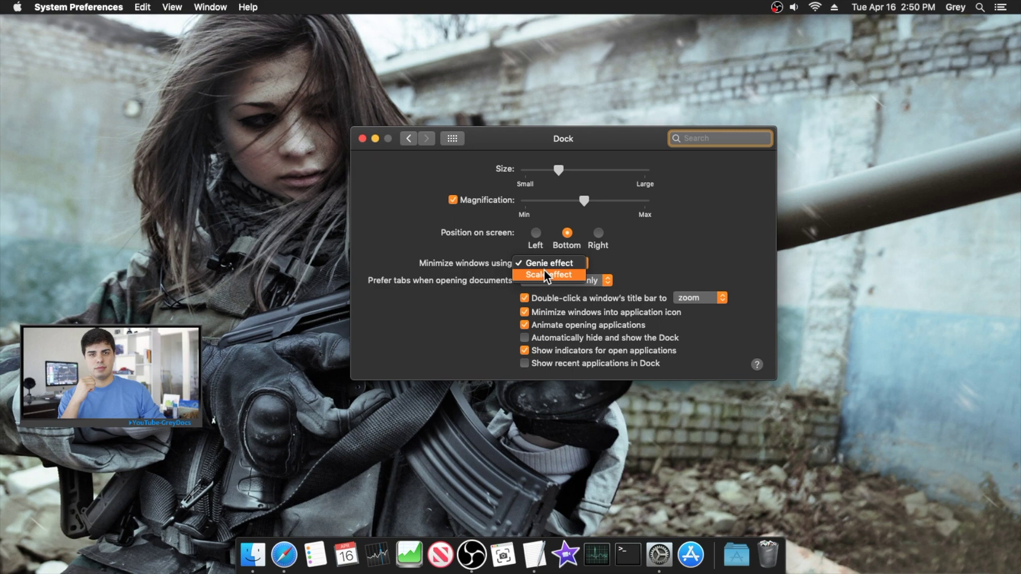
{"action": "left_click", "coordinate": [543, 268]}
{"action": "left_click", "coordinate": [375, 139]}
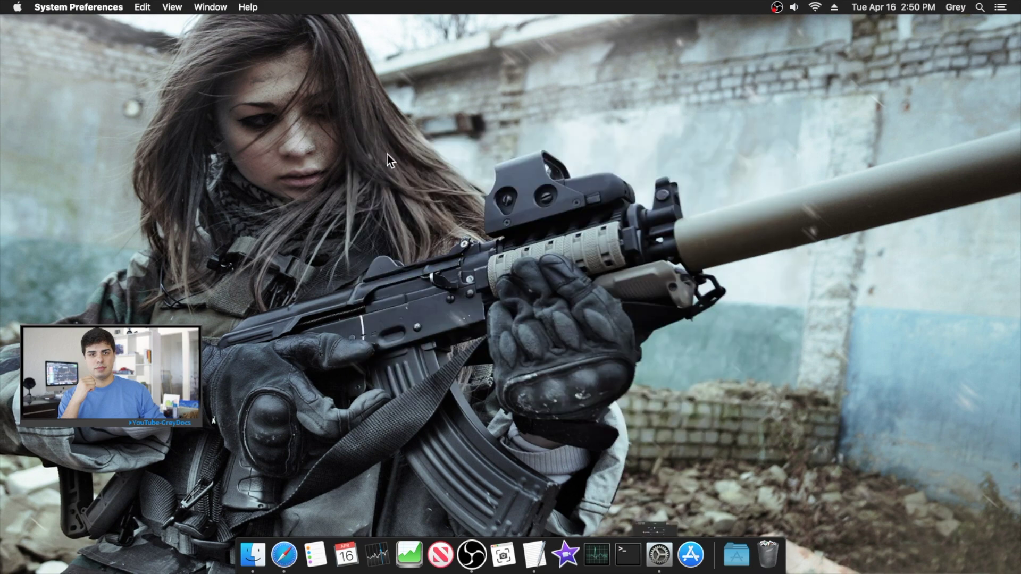
{"action": "left_click", "coordinate": [659, 555]}
- Reposition the Dock settings window, switch to Safari, zoom its window using the title bar and minimize it into the application icon
{"action": "left_click_drag", "start_coordinate": [509, 142], "coordinate": [470, 164]}
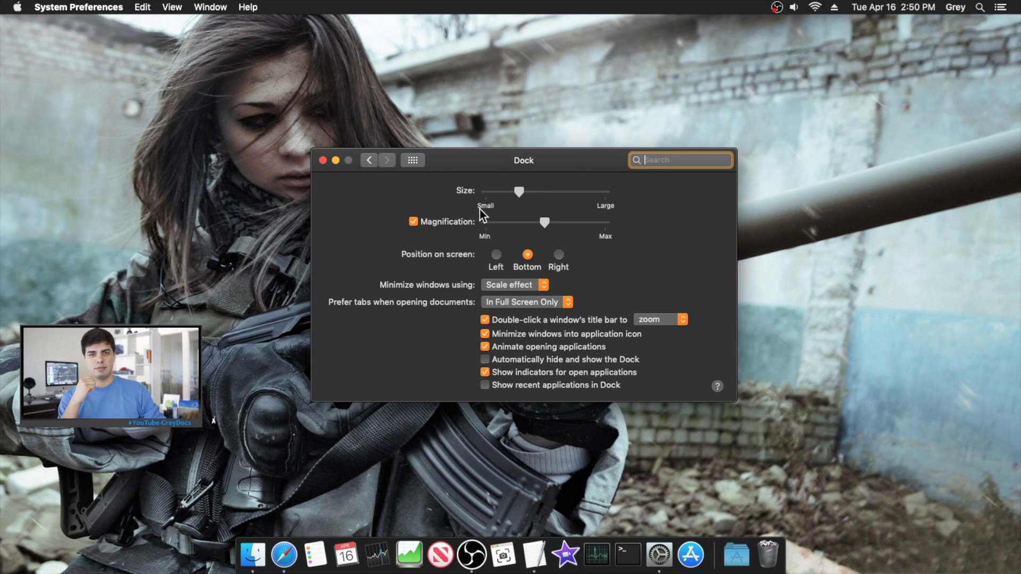
{"action": "left_click_drag", "start_coordinate": [479, 209], "coordinate": [447, 198]}
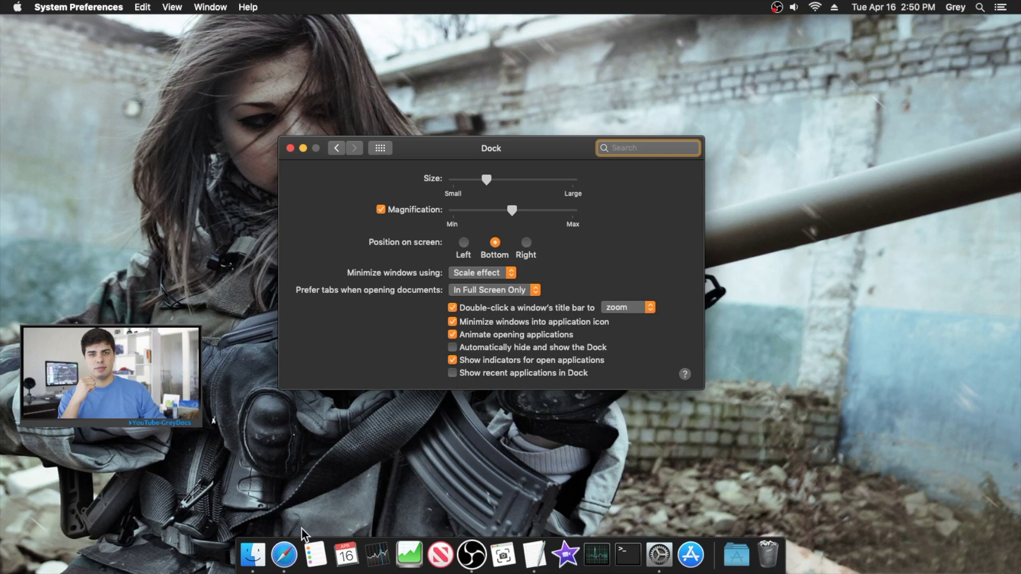
{"action": "left_click", "coordinate": [285, 553]}
{"action": "left_click_drag", "start_coordinate": [279, 27], "coordinate": [398, 146]}
{"action": "double_click", "coordinate": [398, 145]}
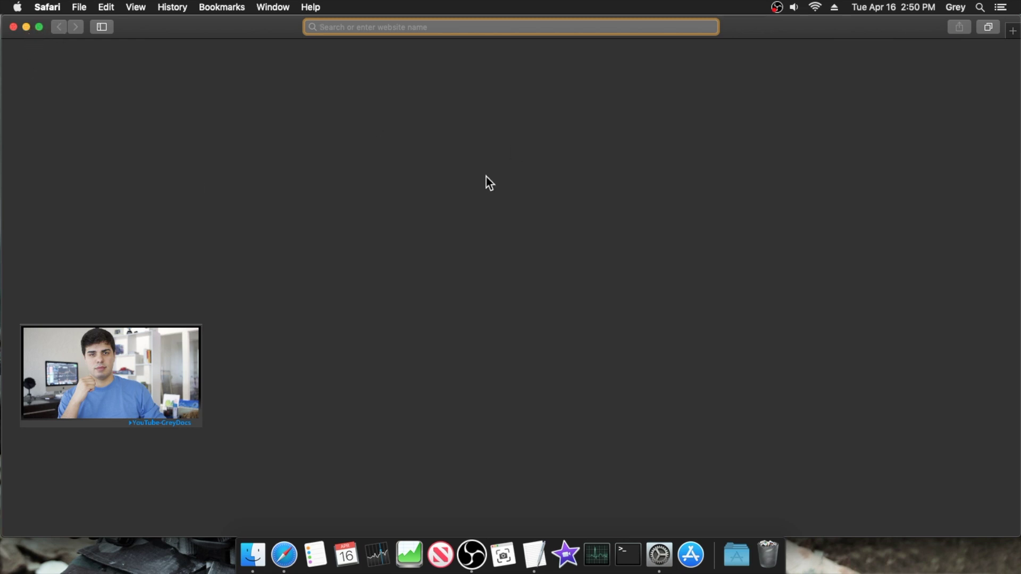
{"action": "left_click", "coordinate": [25, 28]}
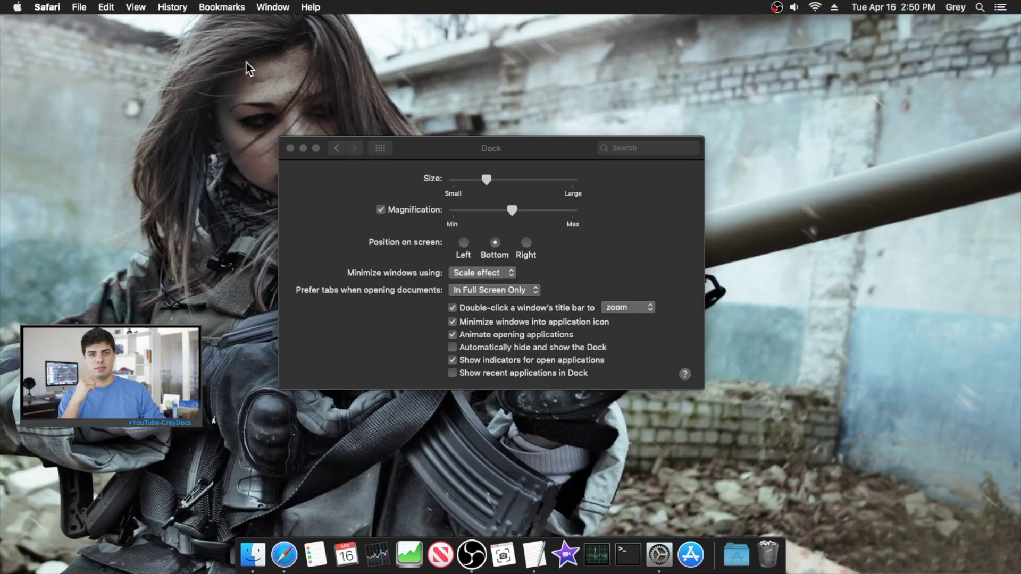
- Return to the Dock settings window and close it
{"action": "left_click", "coordinate": [17, 7]}
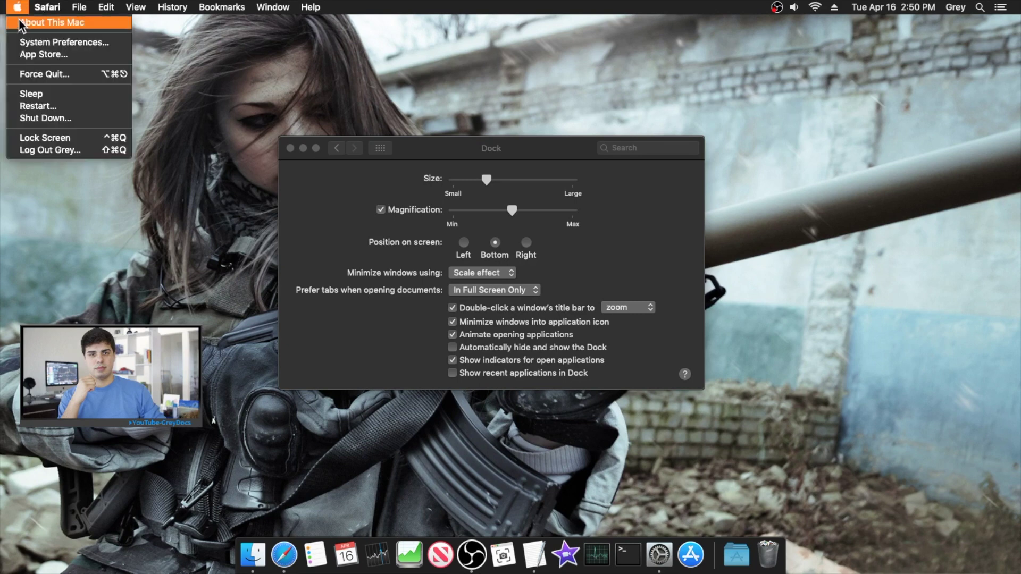
{"action": "left_click", "coordinate": [433, 75]}
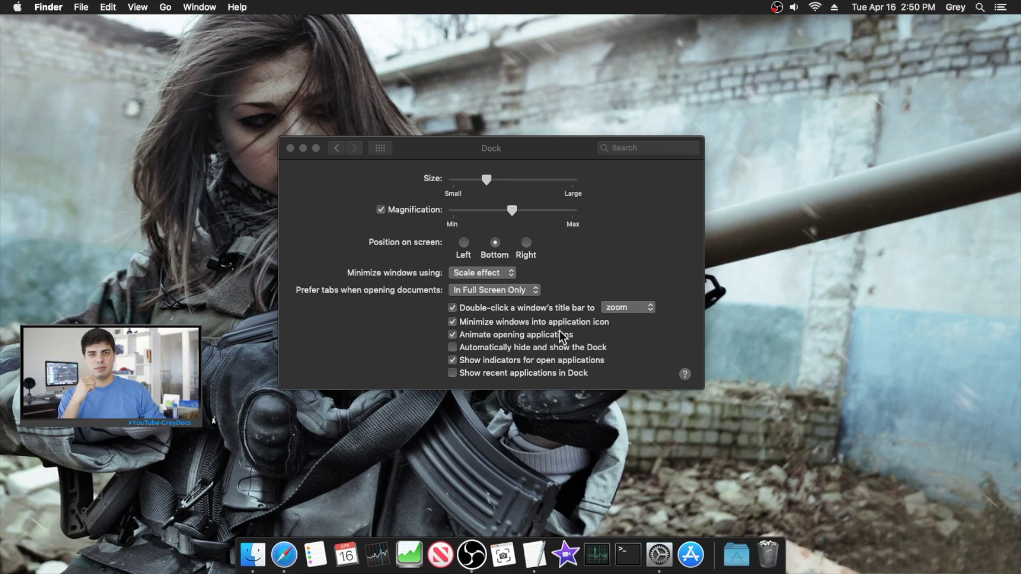
{"action": "left_click", "coordinate": [417, 344]}
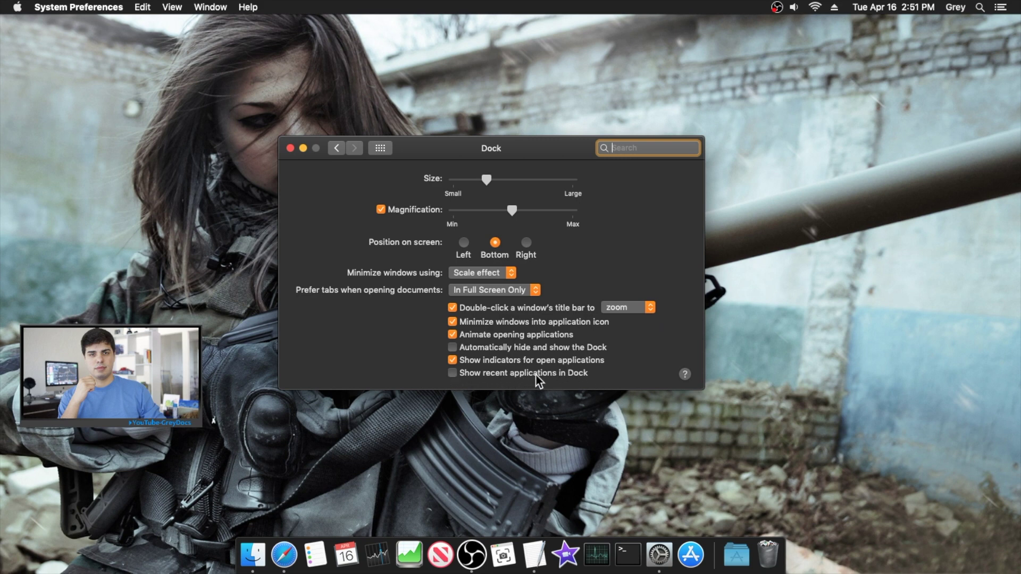
{"action": "left_click", "coordinate": [290, 148]}
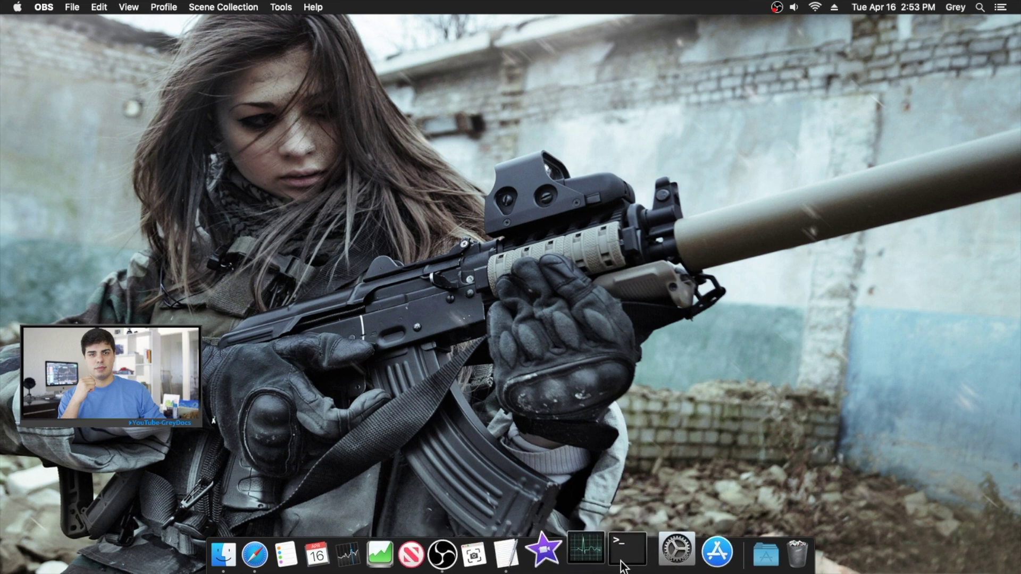
- View the options available for the Terminal icon in the Dock and dismiss them
{"action": "right_click", "coordinate": [625, 557]}
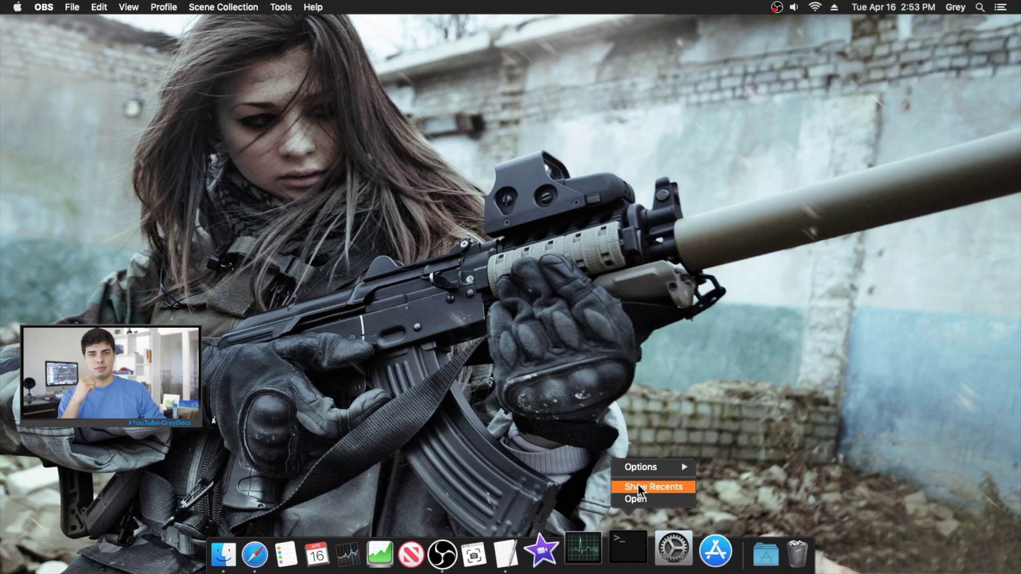
{"action": "mouse_move", "coordinate": [639, 471]}
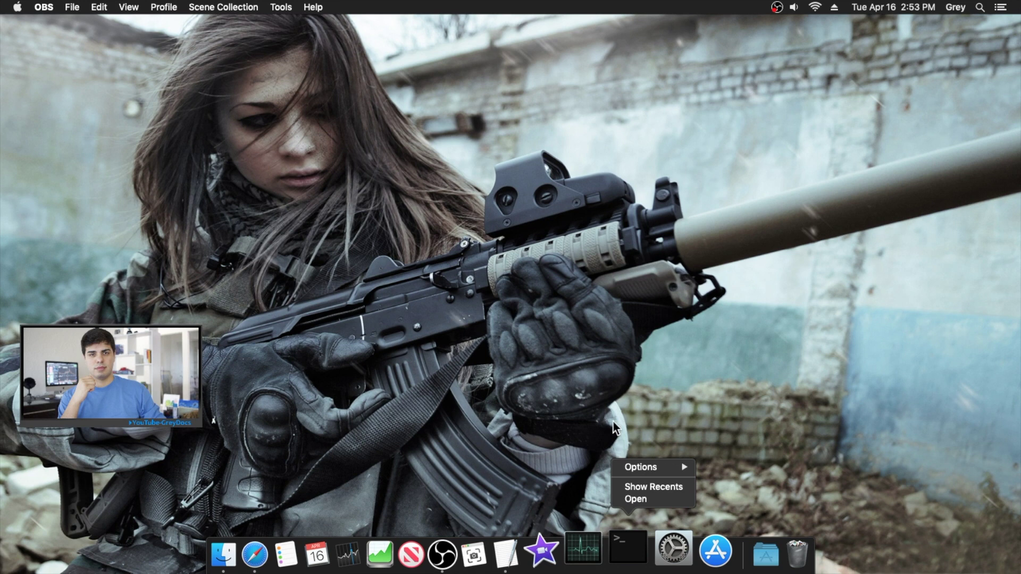
{"action": "left_click", "coordinate": [353, 518]}
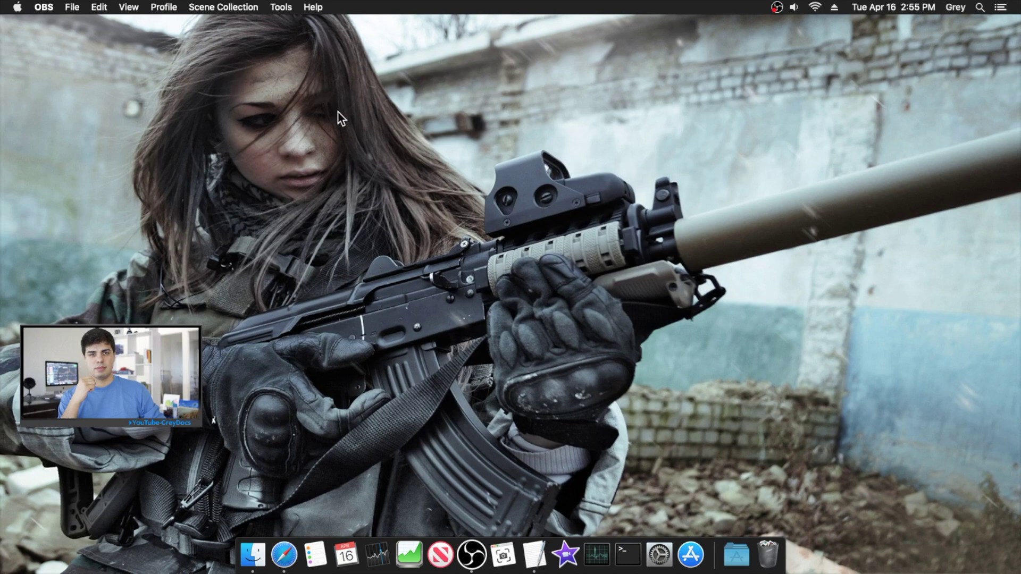
- Open Launchpad, go into its Other folder and launch Terminal from there
{"action": "key", "text": "F4"}
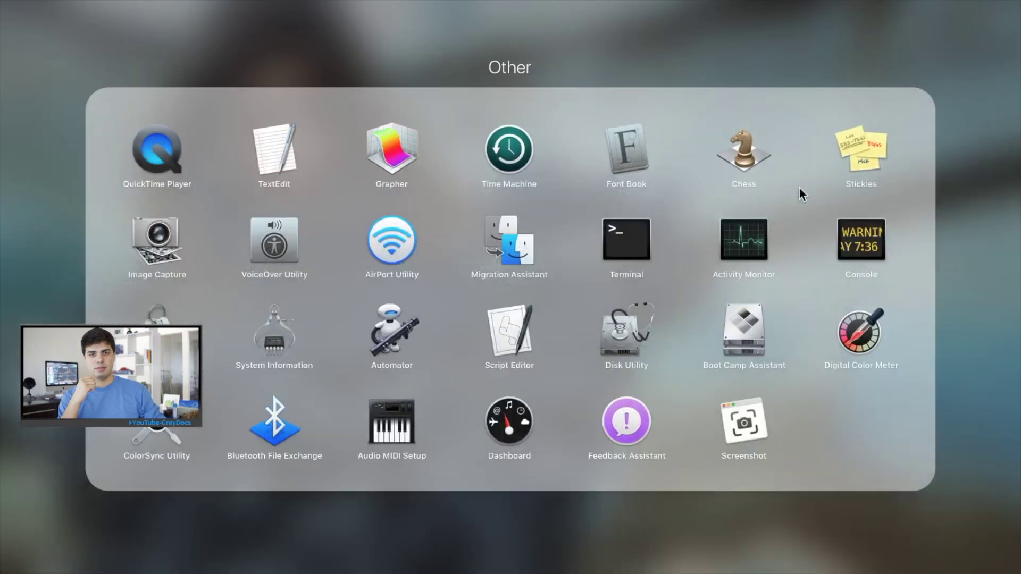
{"action": "left_click", "coordinate": [457, 84]}
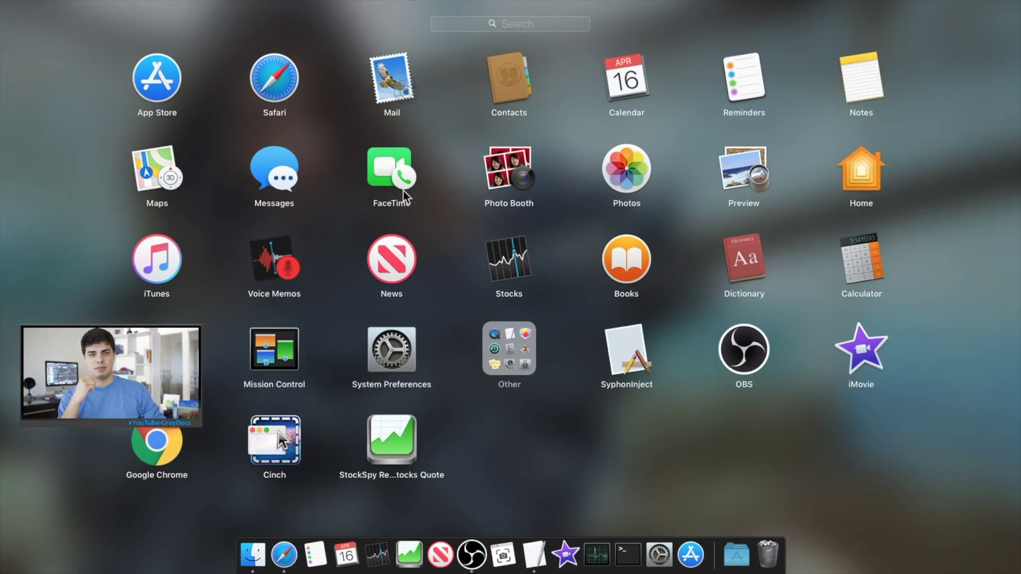
{"action": "left_click", "coordinate": [510, 355]}
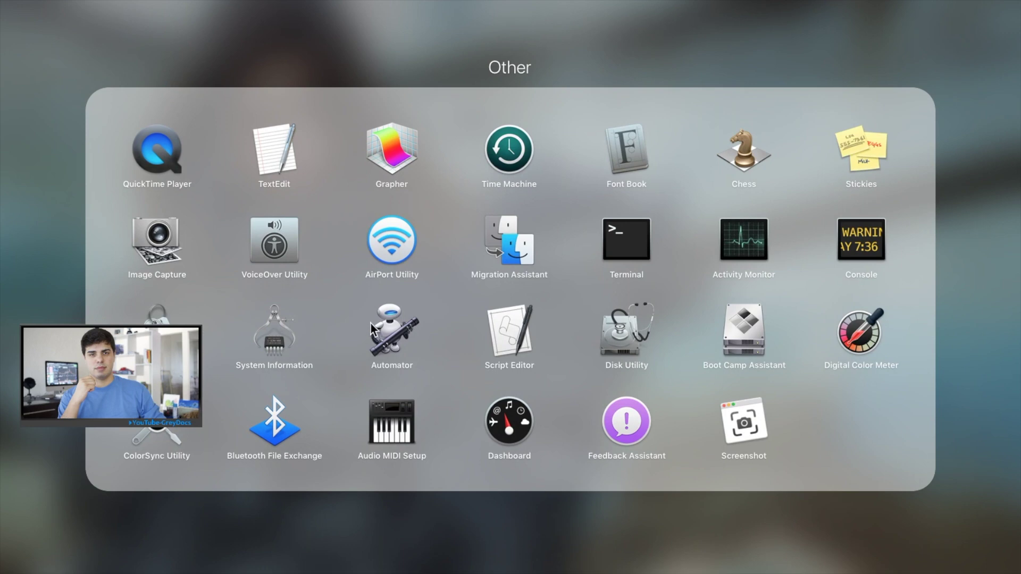
{"action": "left_click", "coordinate": [637, 237]}
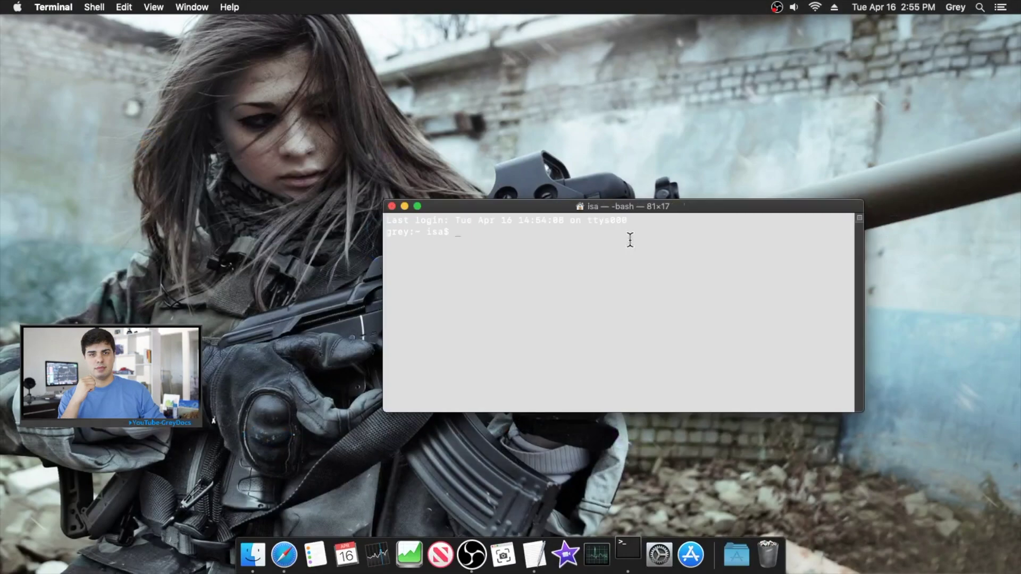
- Reposition the Terminal window over the desktop, and zoom it and restore its size using the title bar
{"action": "left_click_drag", "start_coordinate": [567, 258], "coordinate": [594, 270]}
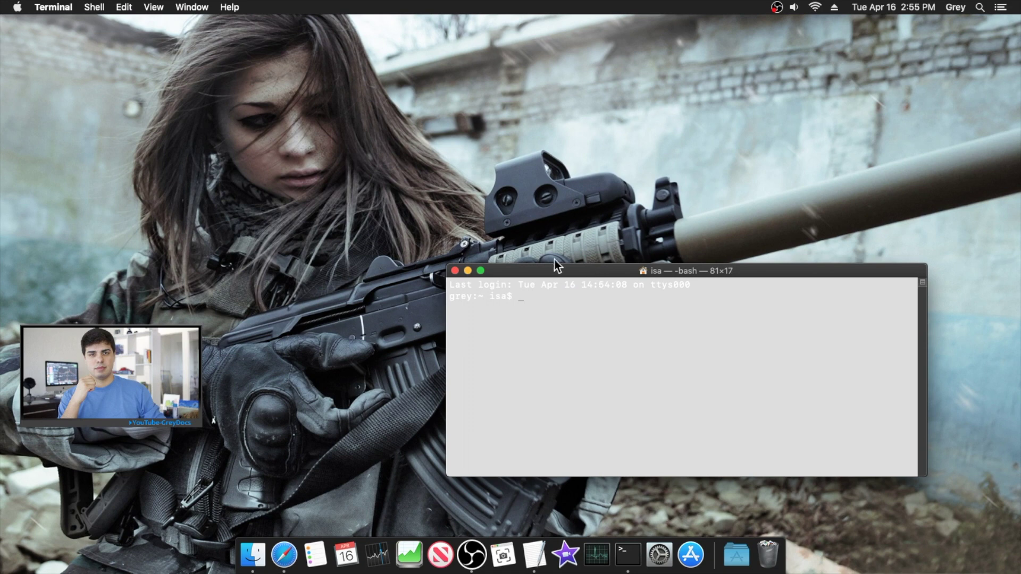
{"action": "left_click_drag", "start_coordinate": [522, 275], "coordinate": [493, 266]}
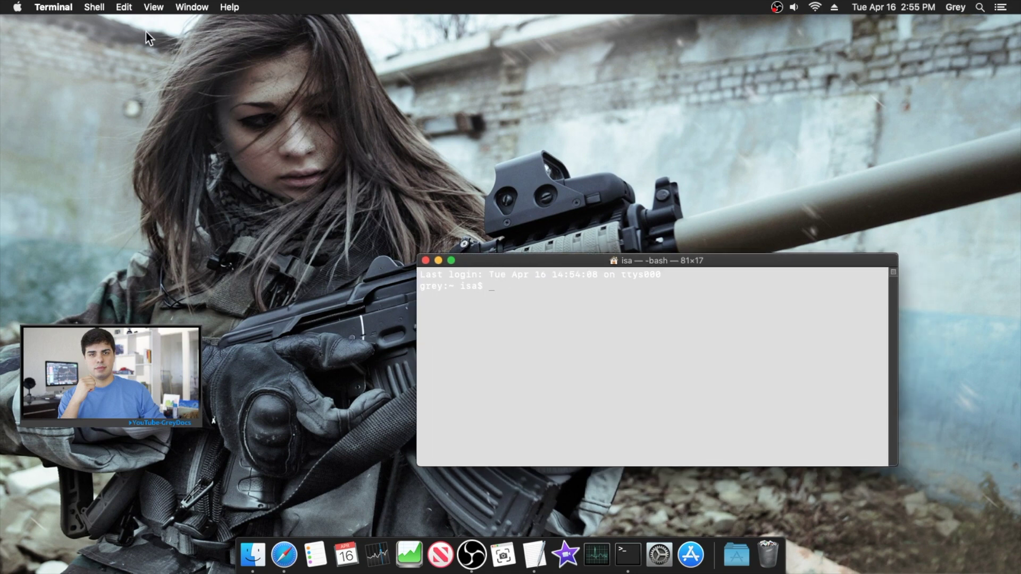
{"action": "double_click", "coordinate": [521, 261]}
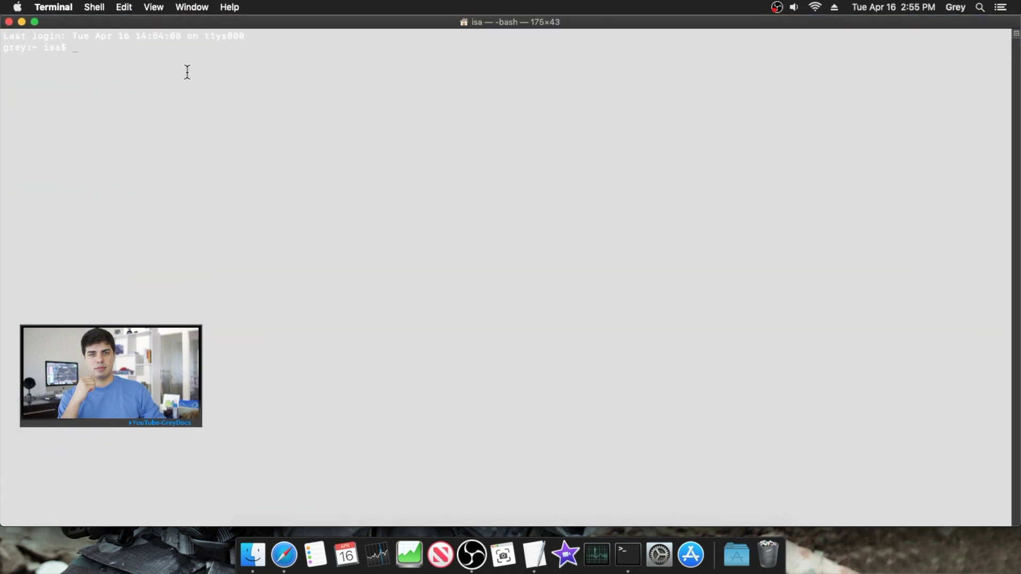
{"action": "double_click", "coordinate": [291, 23]}
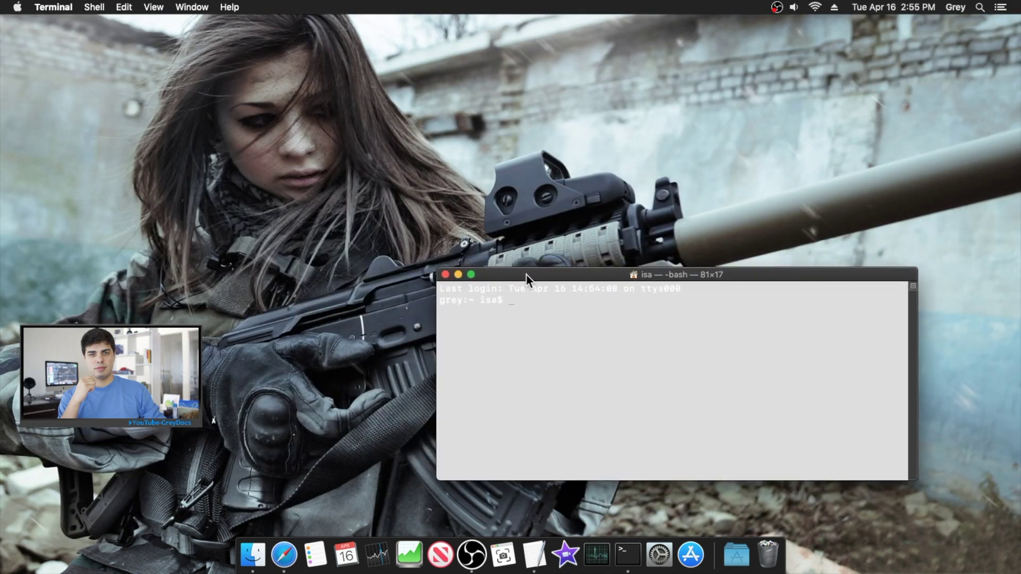
- Edit the Terminal window's background color, moving the Inspector and Colors windows aside and setting the opacity to 50%
{"action": "left_click", "coordinate": [94, 7]}
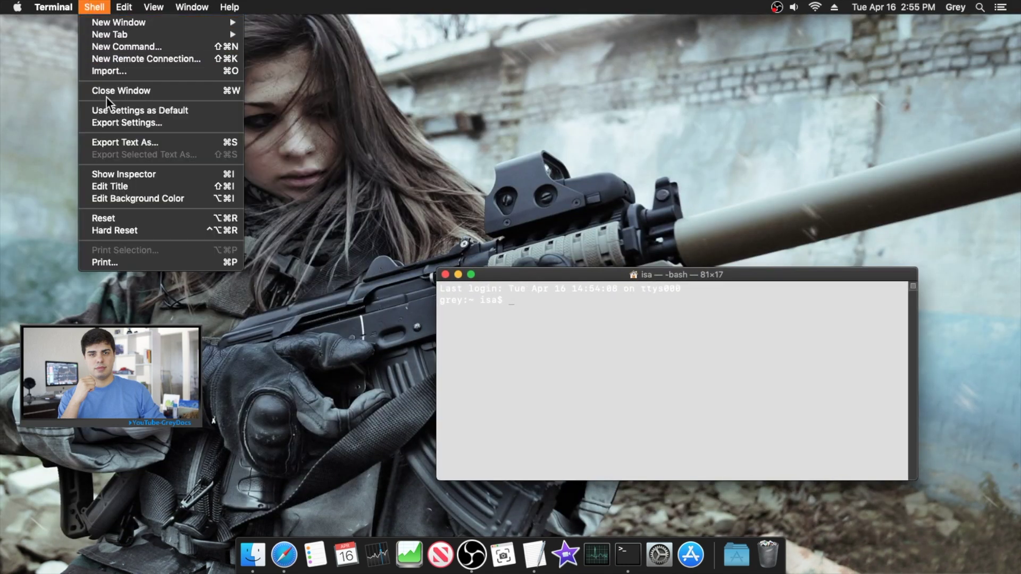
{"action": "left_click", "coordinate": [126, 198]}
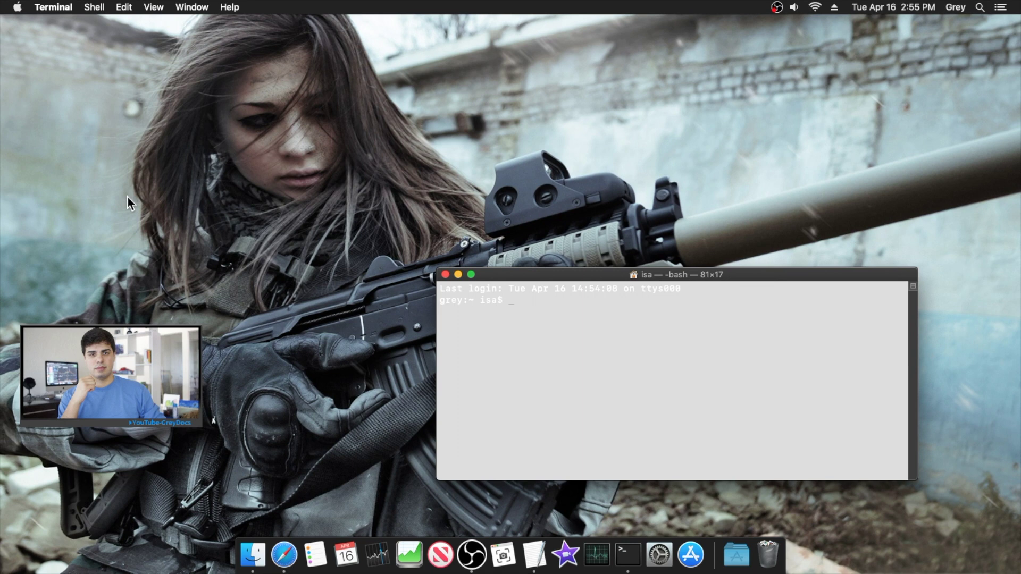
{"action": "left_click_drag", "start_coordinate": [678, 94], "coordinate": [900, 80]}
{"action": "left_click_drag", "start_coordinate": [317, 232], "coordinate": [378, 139]}
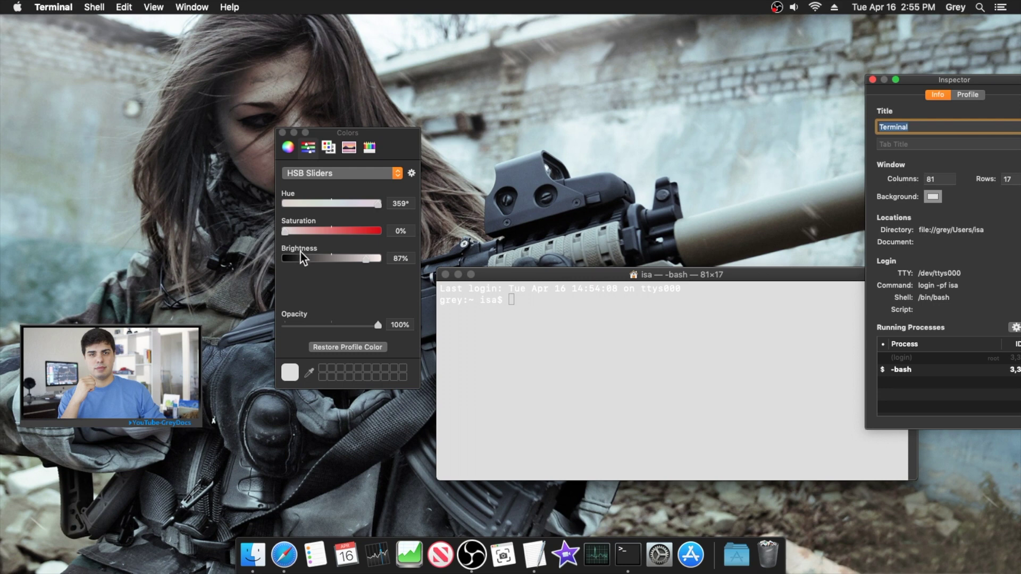
{"action": "left_click_drag", "start_coordinate": [376, 326], "coordinate": [330, 329]}
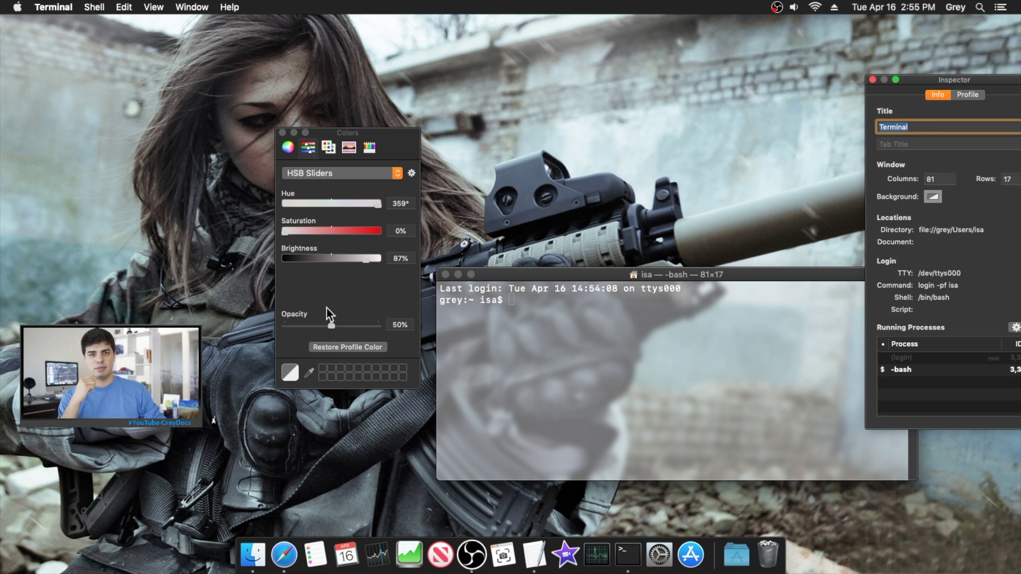
- Set the Terminal background's saturation to 26% and brightness to 31%, and close the Colors and Inspector windows
{"action": "left_click_drag", "start_coordinate": [292, 232], "coordinate": [299, 231]}
{"action": "mouse_move", "coordinate": [381, 210]}
{"action": "left_mouse_down"}
{"action": "mouse_move", "coordinate": [307, 209]}
{"action": "mouse_move", "coordinate": [398, 207]}
{"action": "left_mouse_up"}
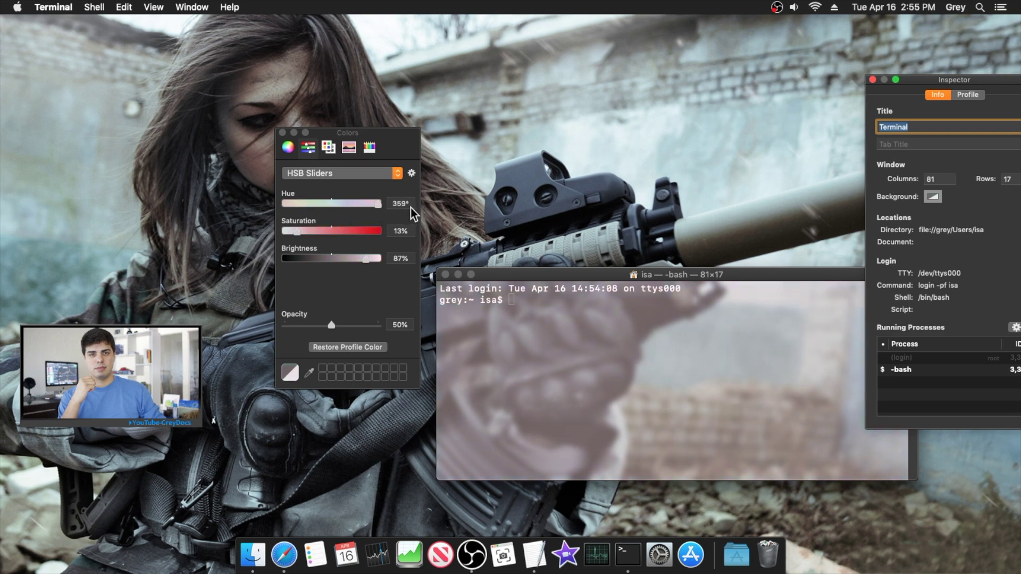
{"action": "left_click_drag", "start_coordinate": [370, 258], "coordinate": [305, 234]}
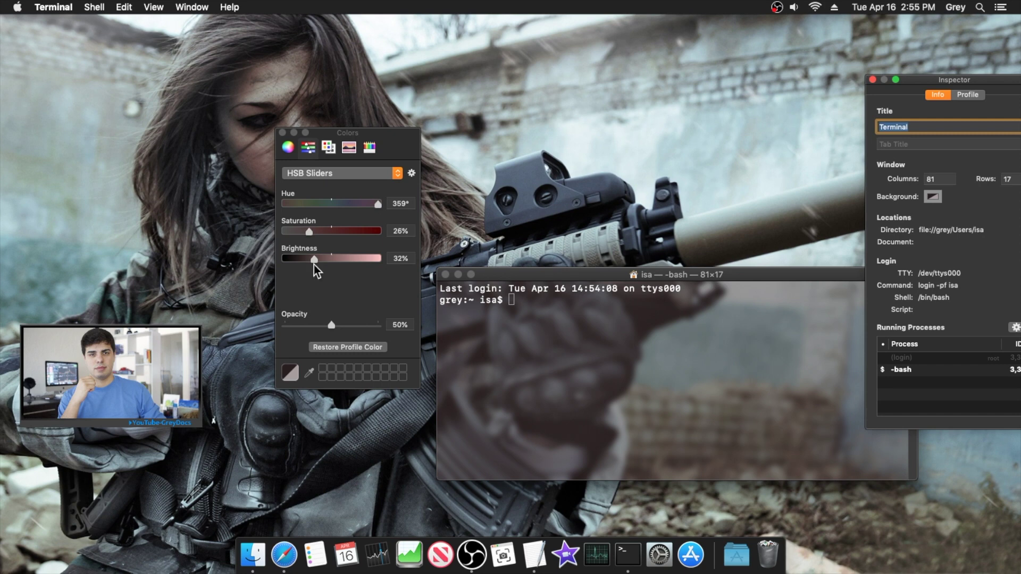
{"action": "left_click_drag", "start_coordinate": [314, 262], "coordinate": [311, 261]}
{"action": "left_click_drag", "start_coordinate": [332, 136], "coordinate": [378, 116]}
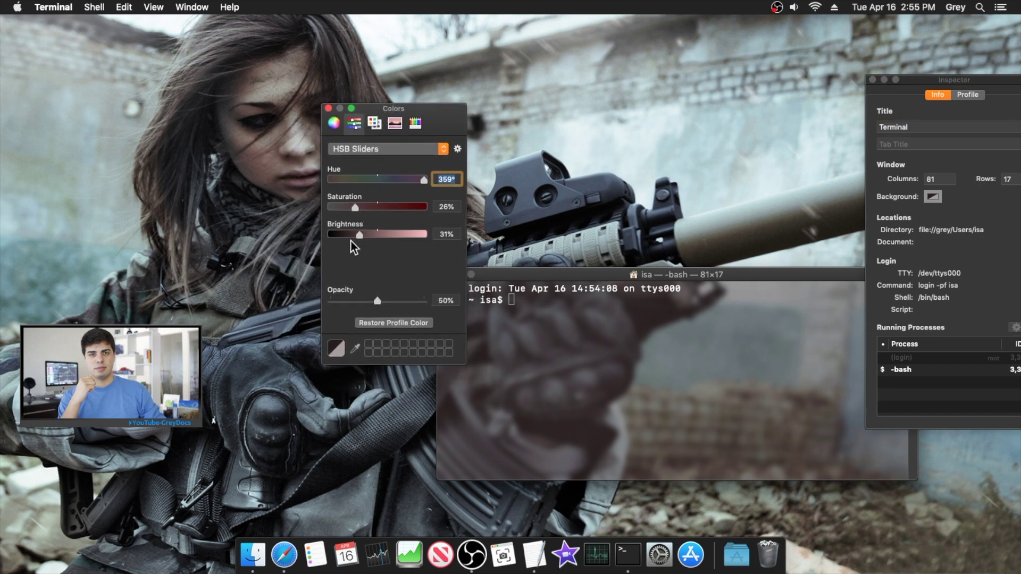
{"action": "left_click", "coordinate": [329, 109]}
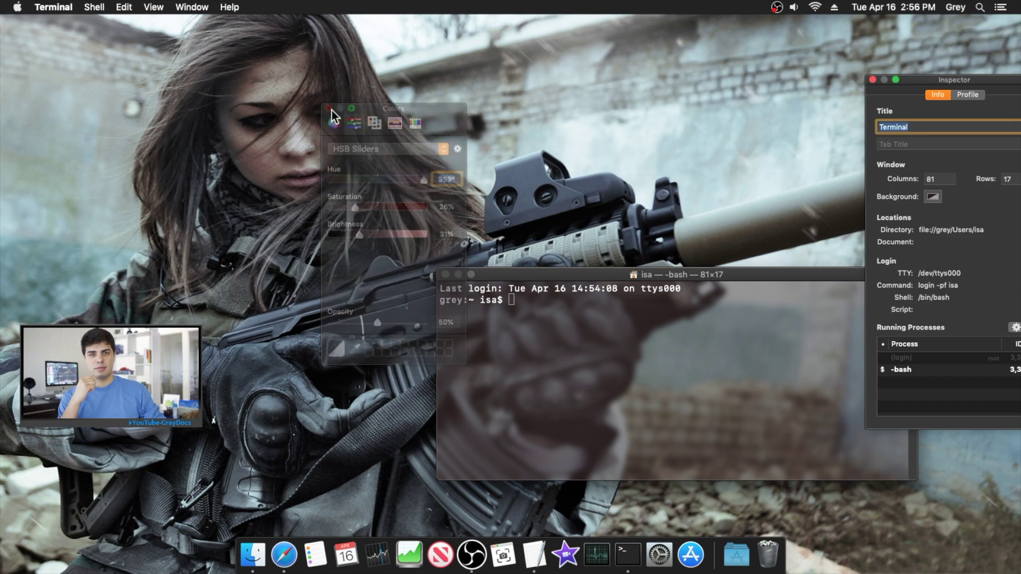
{"action": "left_click", "coordinate": [873, 80]}
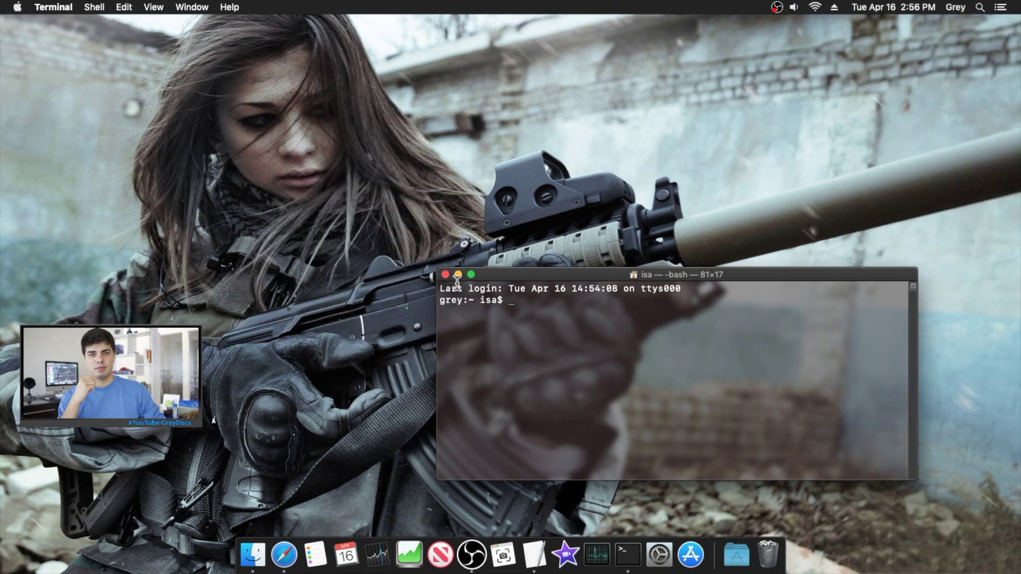
- Make the current Terminal window's settings the default
{"action": "left_click", "coordinate": [95, 7]}
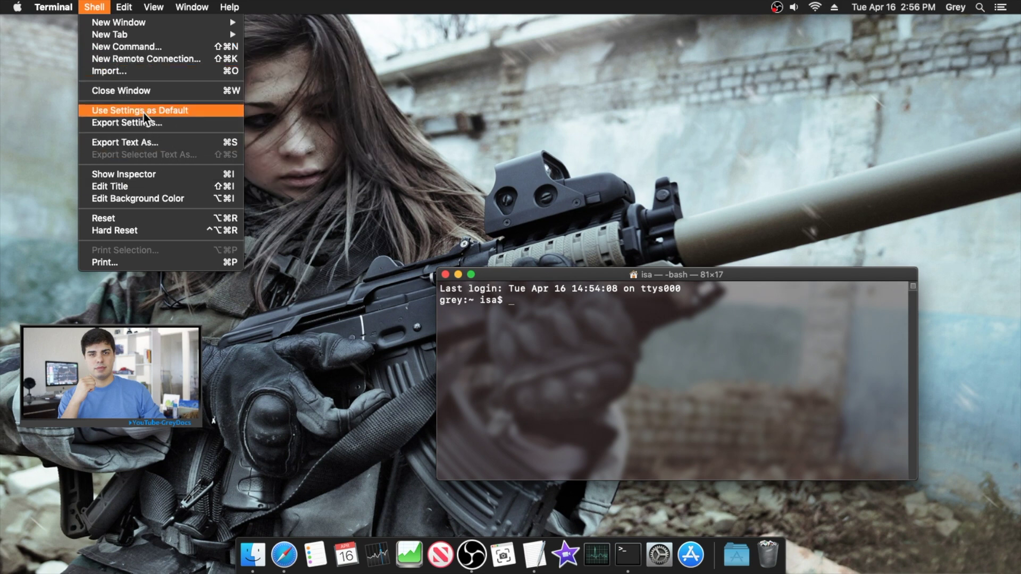
{"action": "left_click", "coordinate": [544, 290]}
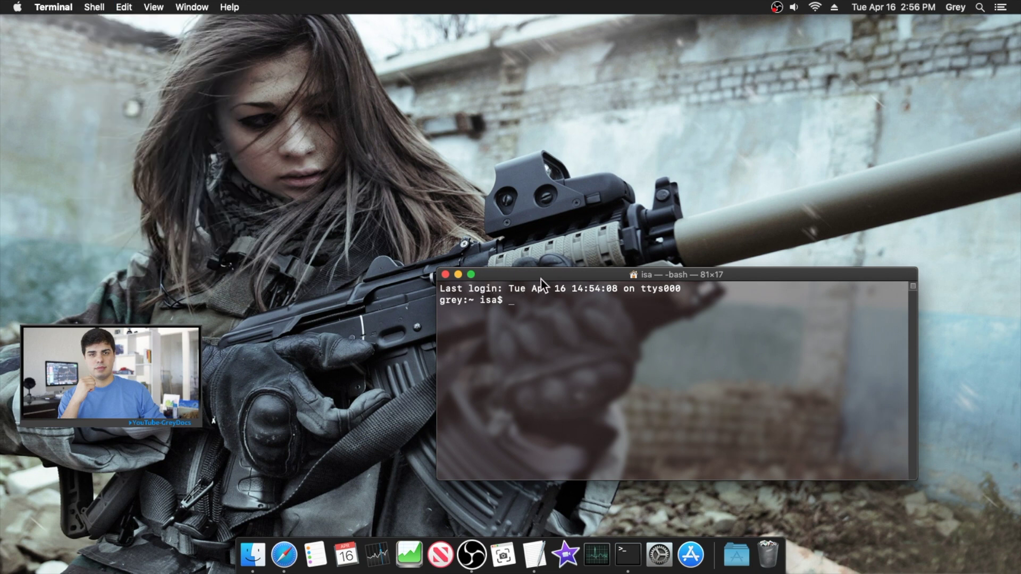
{"action": "left_click", "coordinate": [92, 7]}
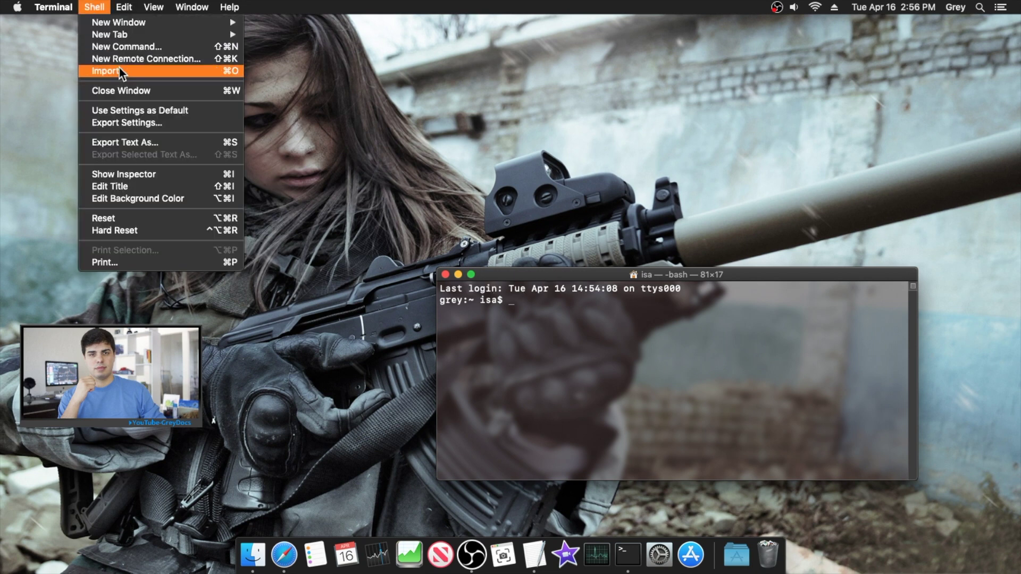
{"action": "left_click", "coordinate": [129, 109]}
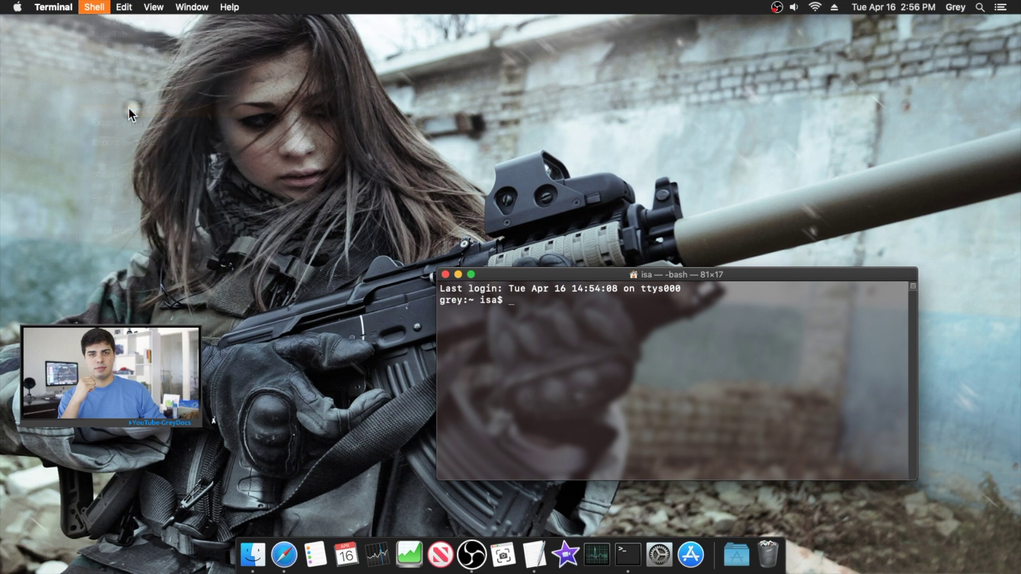
- Close the Terminal window, quit and relaunch Terminal from the Dock to check the default background, and reposition the new window
{"action": "left_click", "coordinate": [445, 274]}
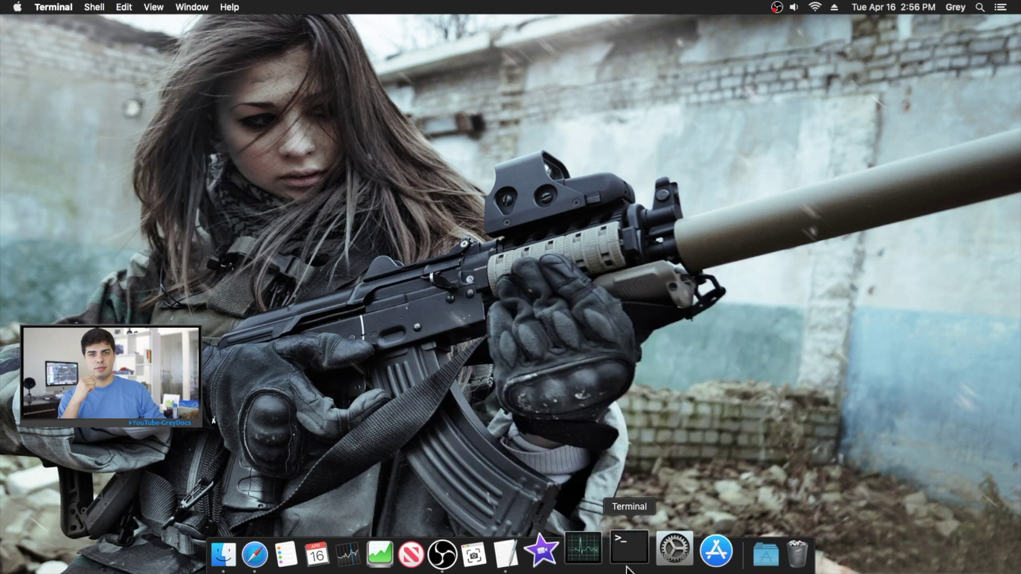
{"action": "right_click", "coordinate": [627, 547]}
{"action": "left_click", "coordinate": [634, 499]}
{"action": "left_click", "coordinate": [628, 549]}
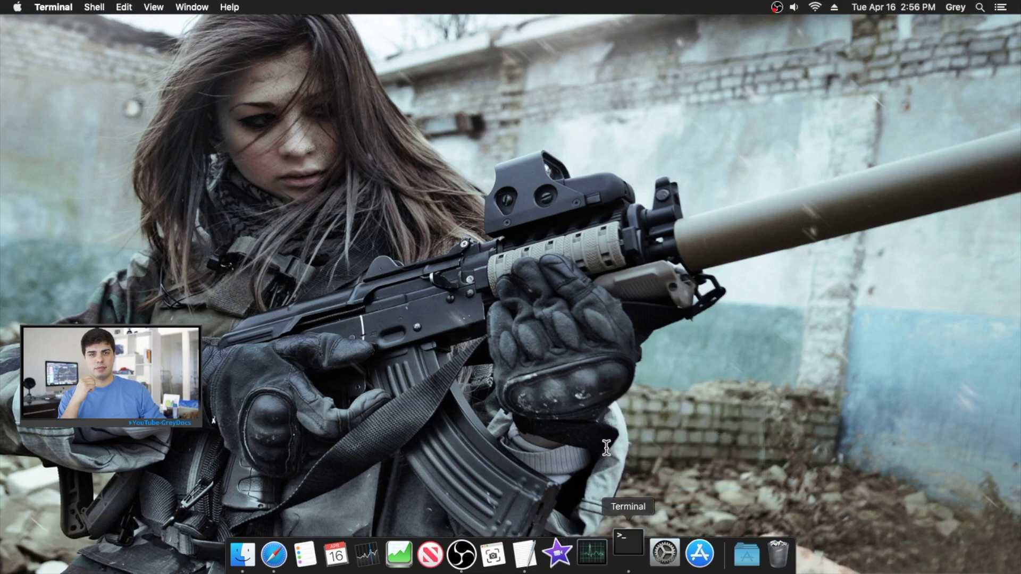
{"action": "left_click_drag", "start_coordinate": [556, 269], "coordinate": [613, 285]}
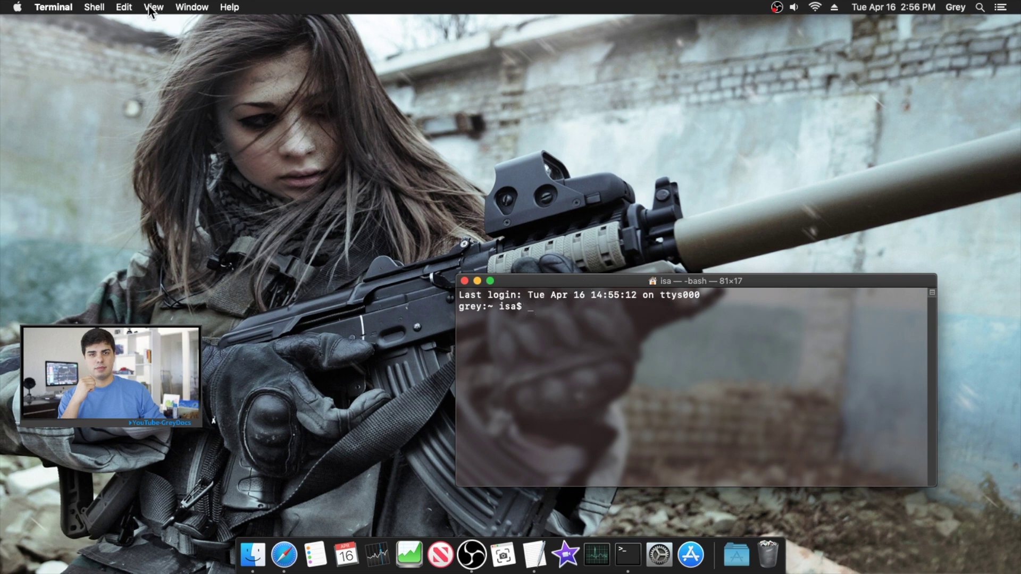
- Examine the profile settings in Terminal's preferences, moving the window beside the Terminal window, and close the preferences
{"action": "left_click", "coordinate": [95, 7]}
{"action": "mouse_move", "coordinate": [55, 6]}
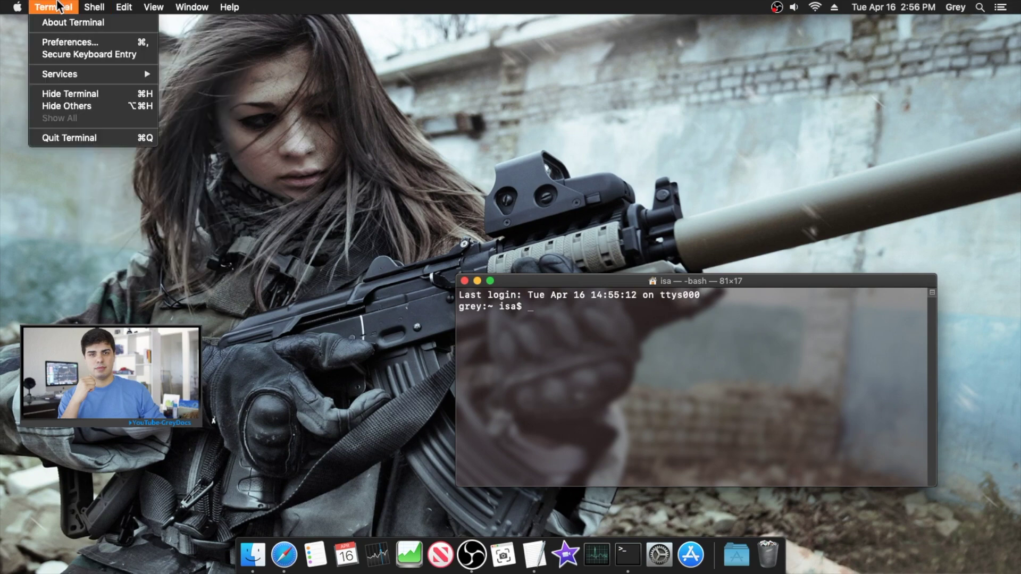
{"action": "left_click", "coordinate": [72, 41]}
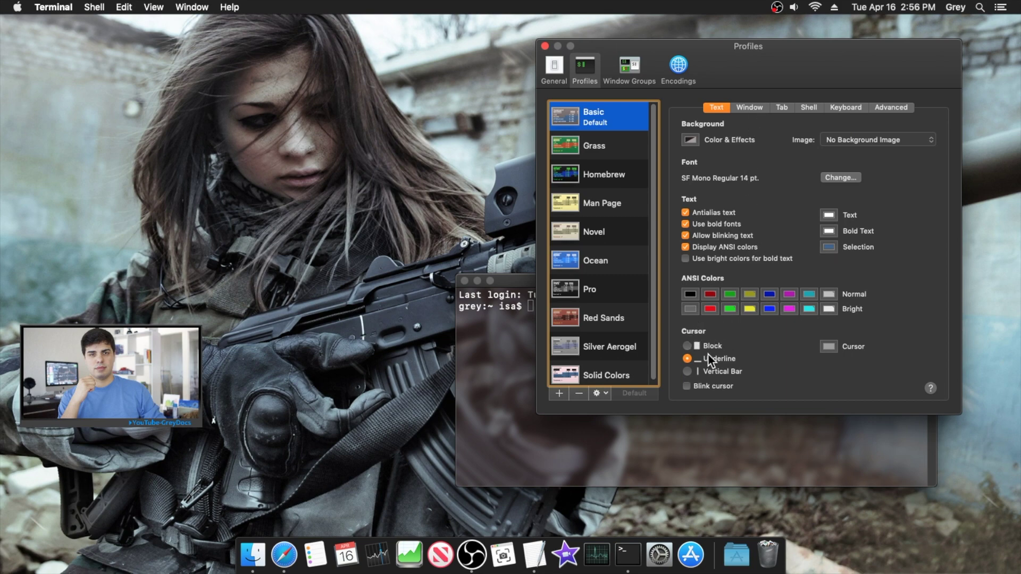
{"action": "left_click_drag", "start_coordinate": [710, 60], "coordinate": [208, 100]}
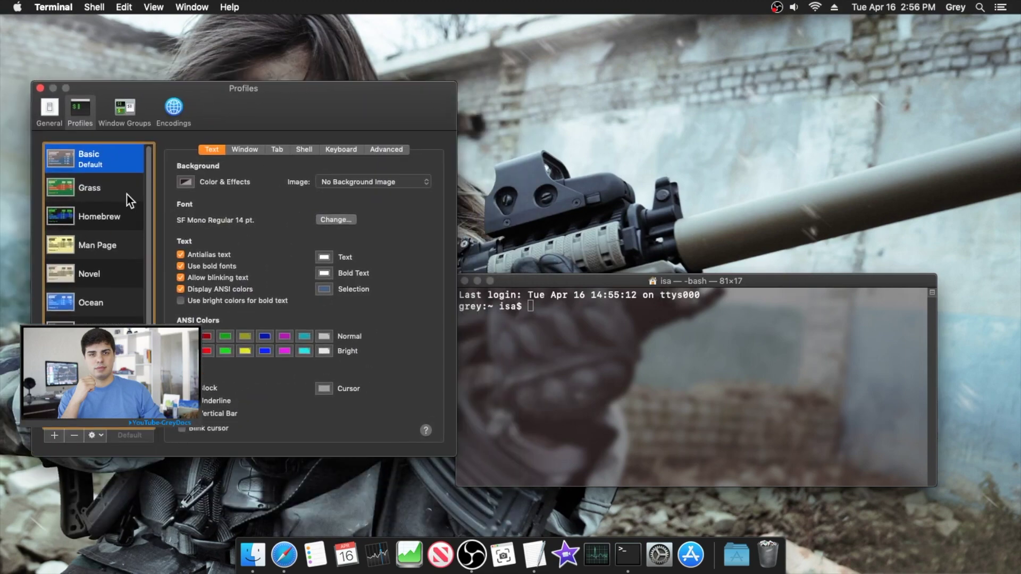
{"action": "left_click", "coordinate": [40, 88]}
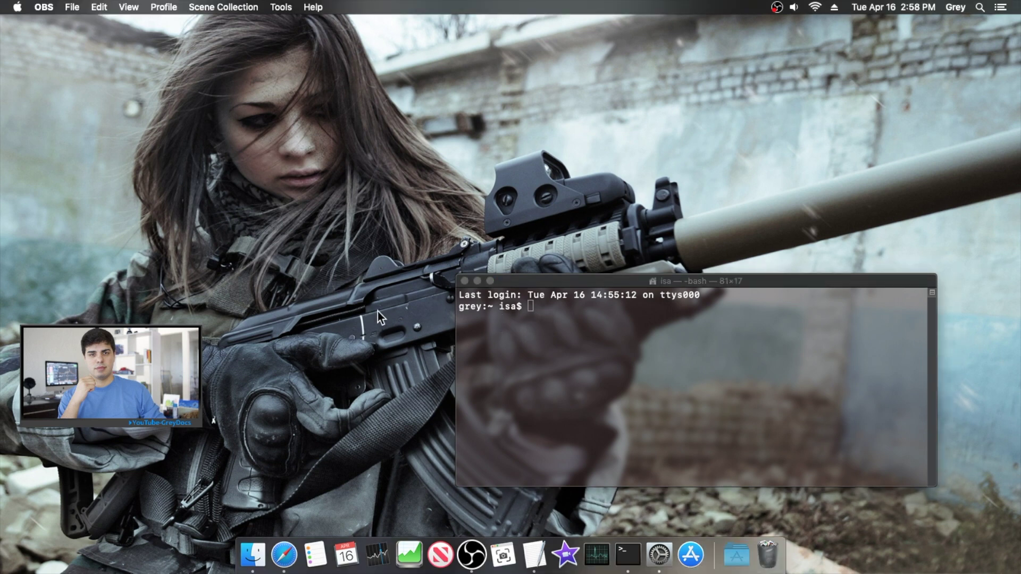
- Open youtube.com in Safari, test how the page scrolls when different points of the scroll bar are chosen, and close the window
{"action": "left_click", "coordinate": [295, 556]}
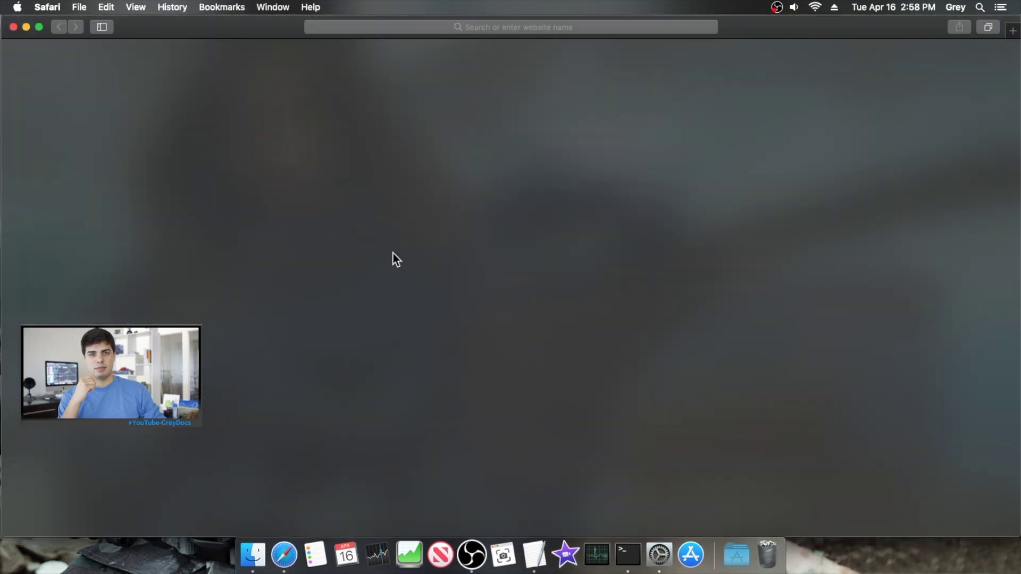
{"action": "left_click", "coordinate": [482, 29]}
{"action": "type", "text": "youtube"}
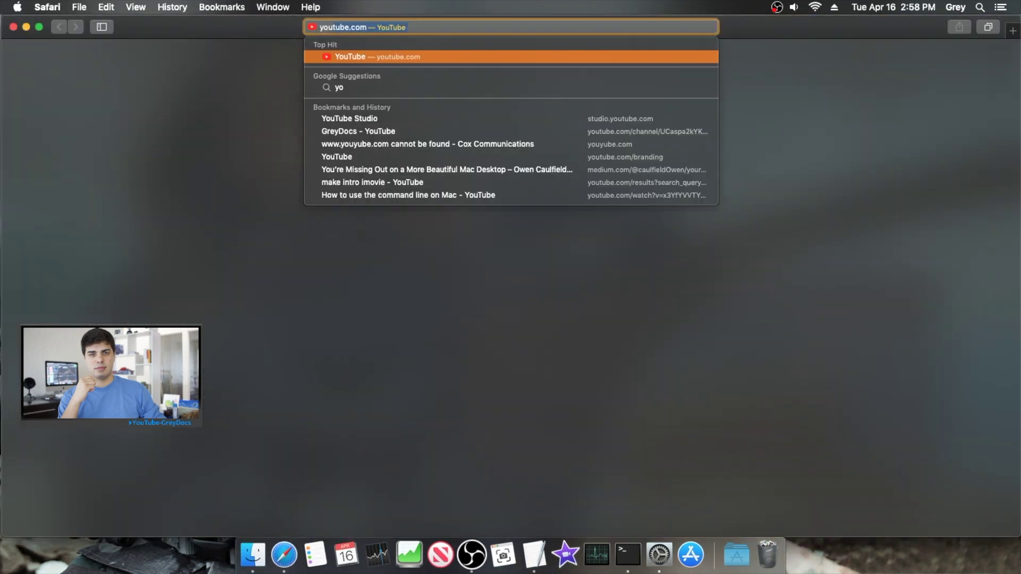
{"action": "type", "text": ".com"}
{"action": "key", "text": "Return"}
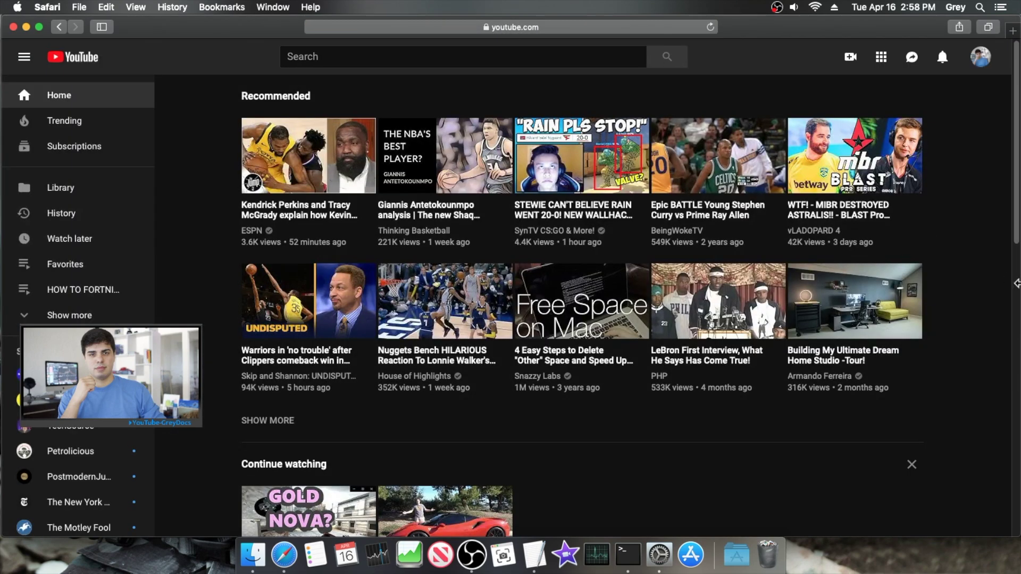
{"action": "left_click", "coordinate": [1016, 405]}
{"action": "left_click", "coordinate": [1016, 133]}
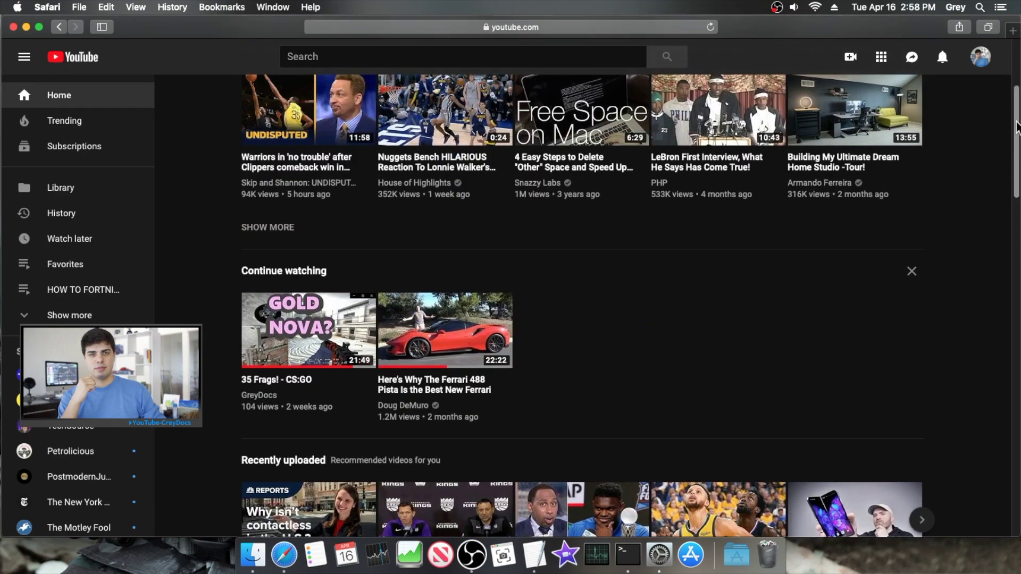
{"action": "left_click", "coordinate": [1016, 301]}
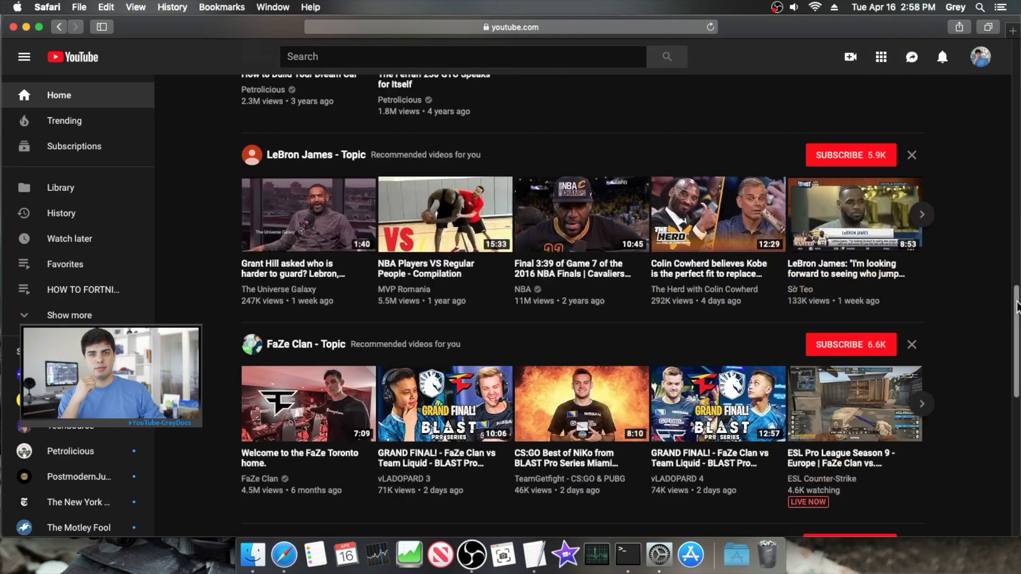
{"action": "left_click", "coordinate": [14, 27]}
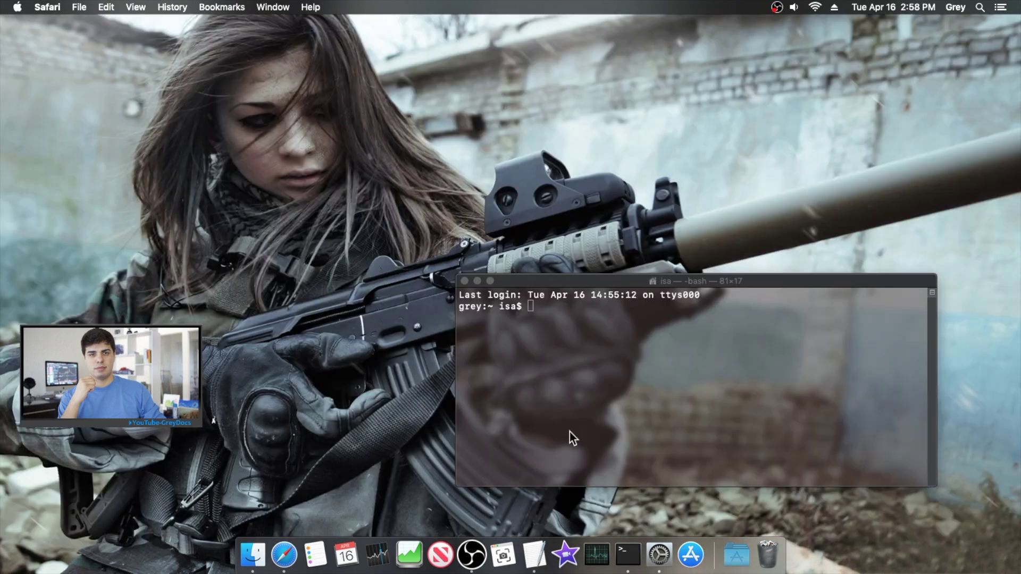
- In System Preferences' General settings, make scroll bar clicks jump to the spot that's clicked
{"action": "left_click", "coordinate": [659, 555]}
{"action": "left_click", "coordinate": [381, 150]}
{"action": "left_click", "coordinate": [308, 187]}
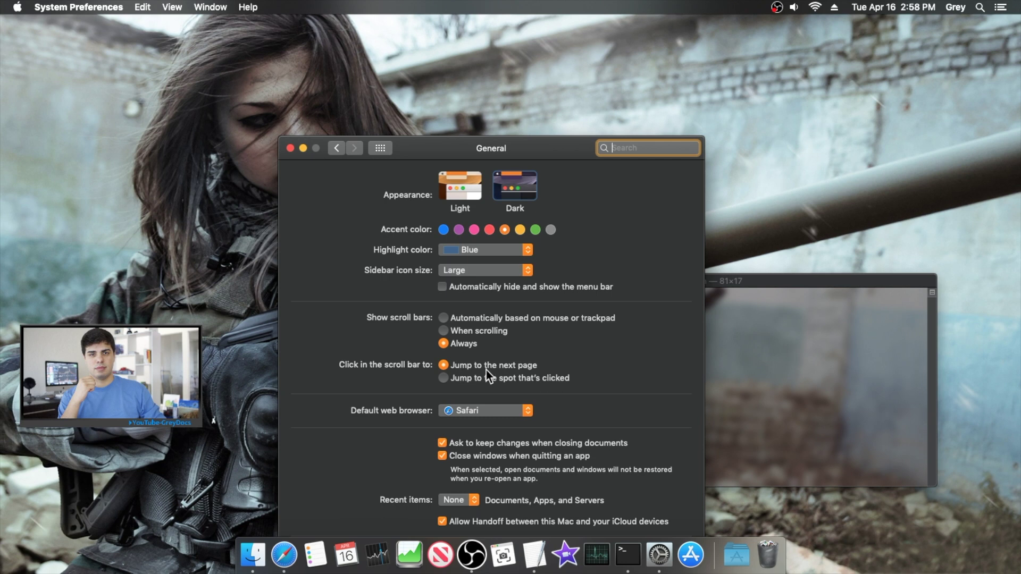
{"action": "left_click", "coordinate": [444, 377]}
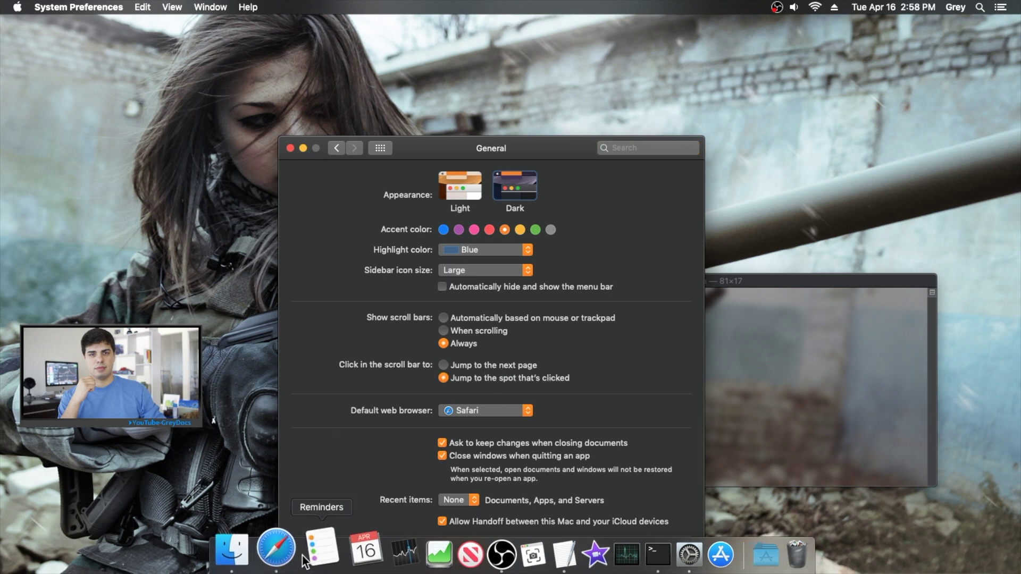
- Reopen youtube.com in Safari, test jumping to spots lower and higher on the scroll bar, and close the window
{"action": "left_click", "coordinate": [284, 555]}
{"action": "type", "text": "youtube.com"}
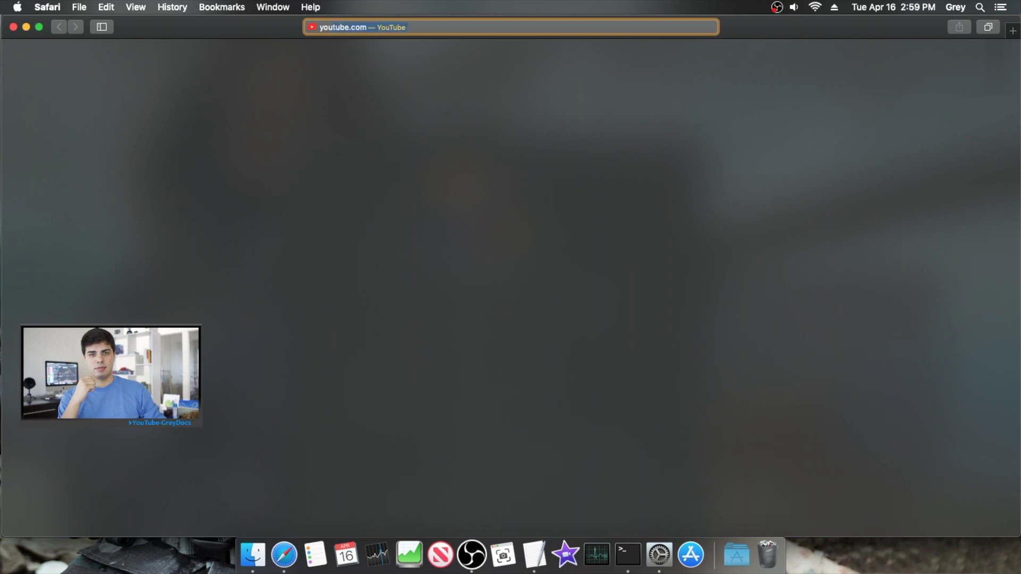
{"action": "key", "text": "Return"}
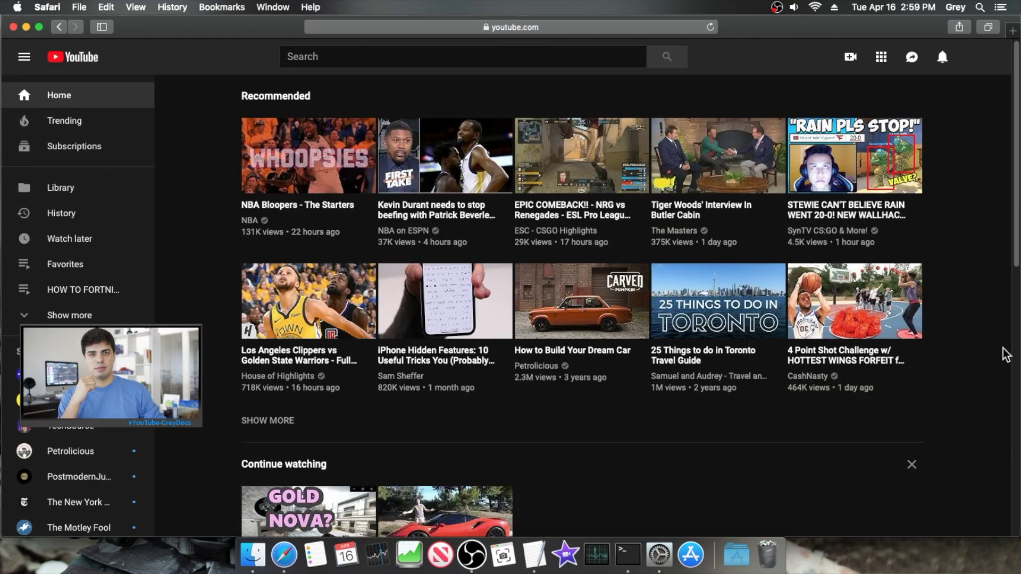
{"action": "left_click", "coordinate": [1015, 319]}
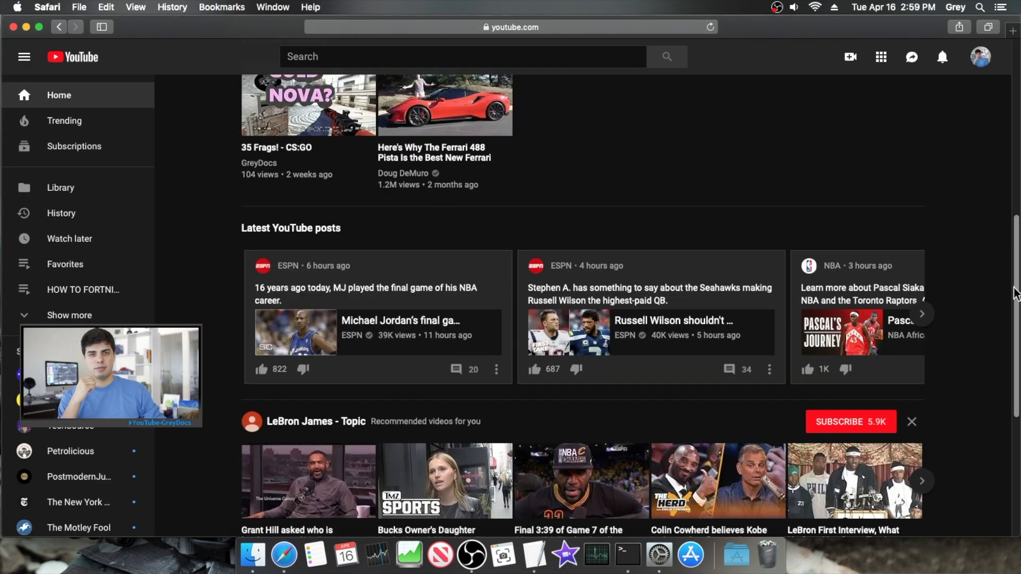
{"action": "left_click", "coordinate": [1016, 93]}
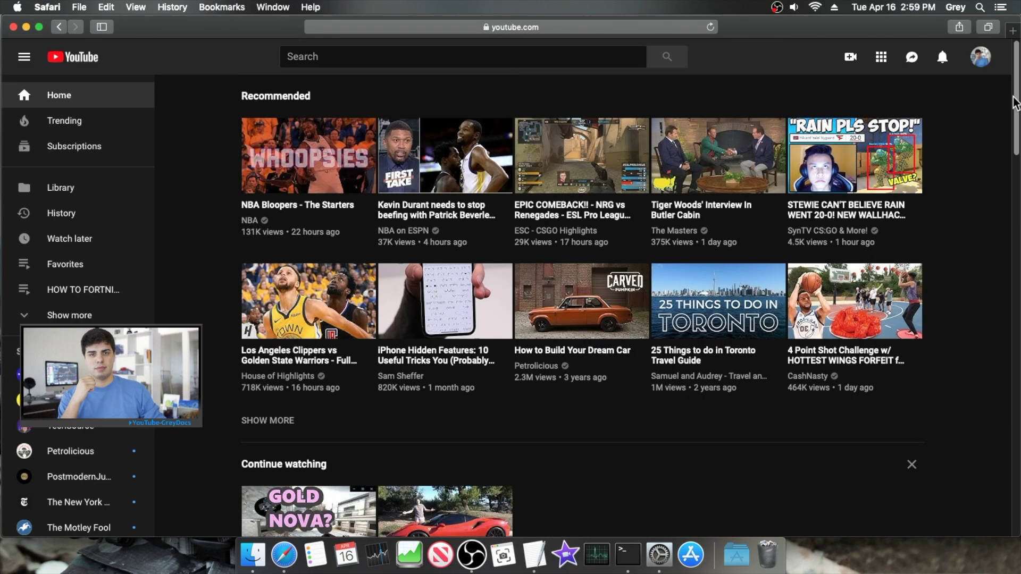
{"action": "left_click", "coordinate": [14, 27]}
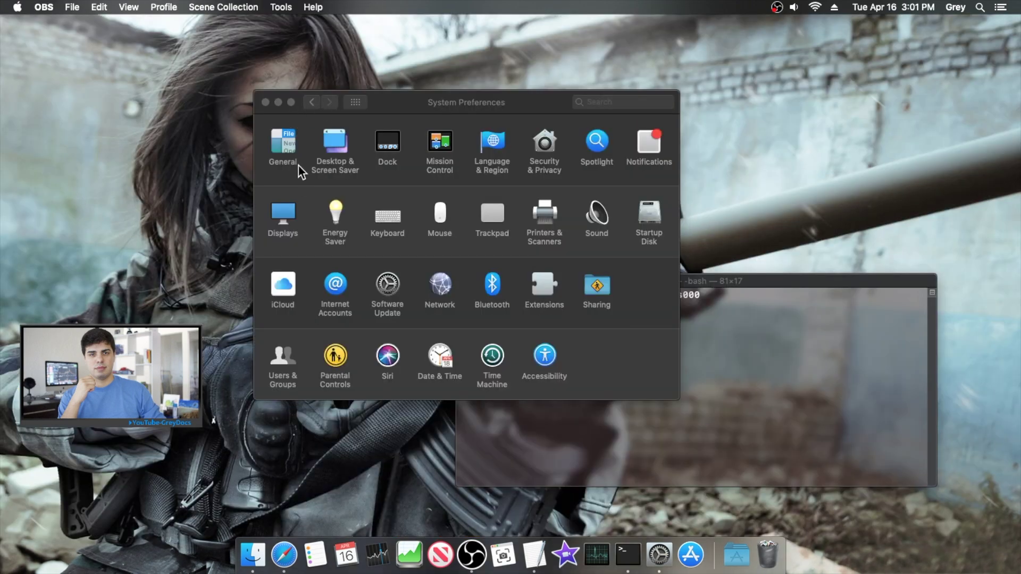
- Turn off natural scroll direction in the Mouse settings and close System Preferences
{"action": "left_click_drag", "start_coordinate": [413, 102], "coordinate": [369, 94]}
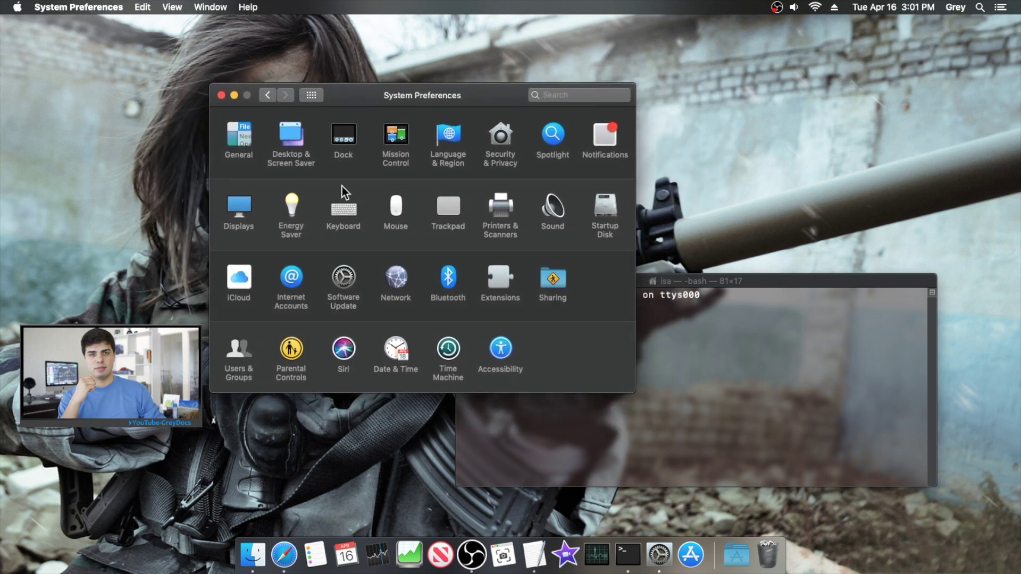
{"action": "left_click", "coordinate": [400, 212]}
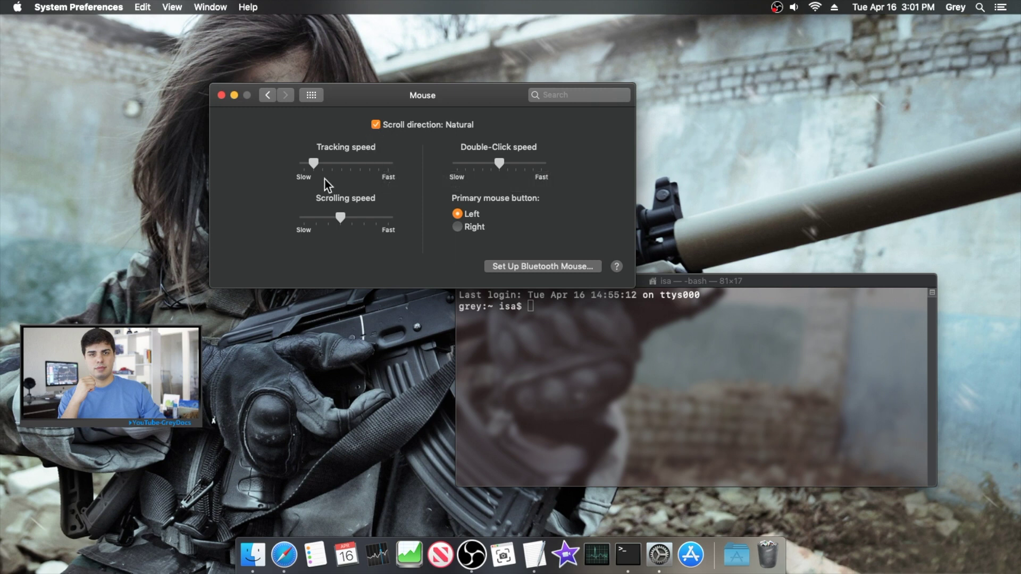
{"action": "left_click", "coordinate": [373, 127]}
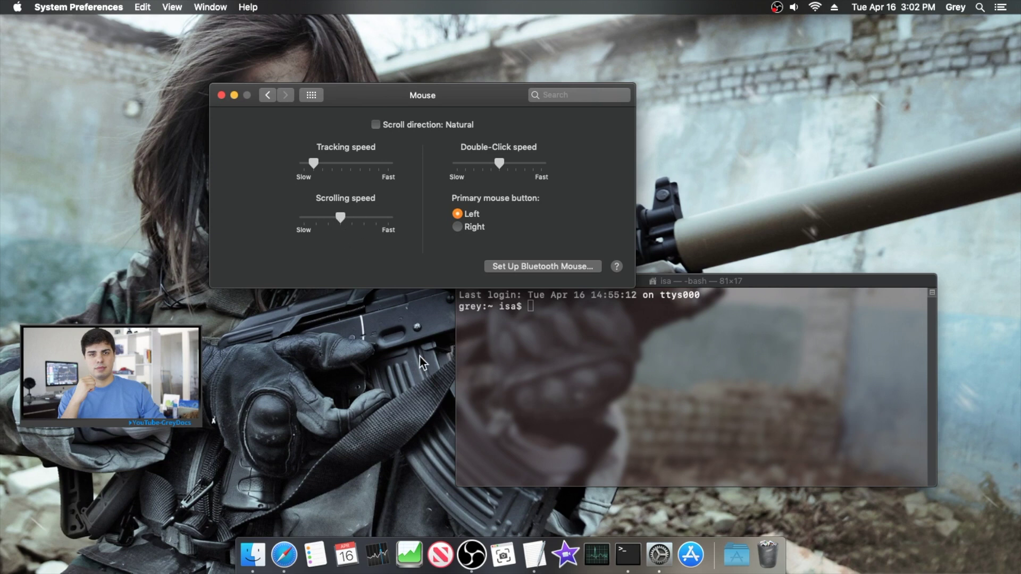
{"action": "left_click", "coordinate": [221, 95]}
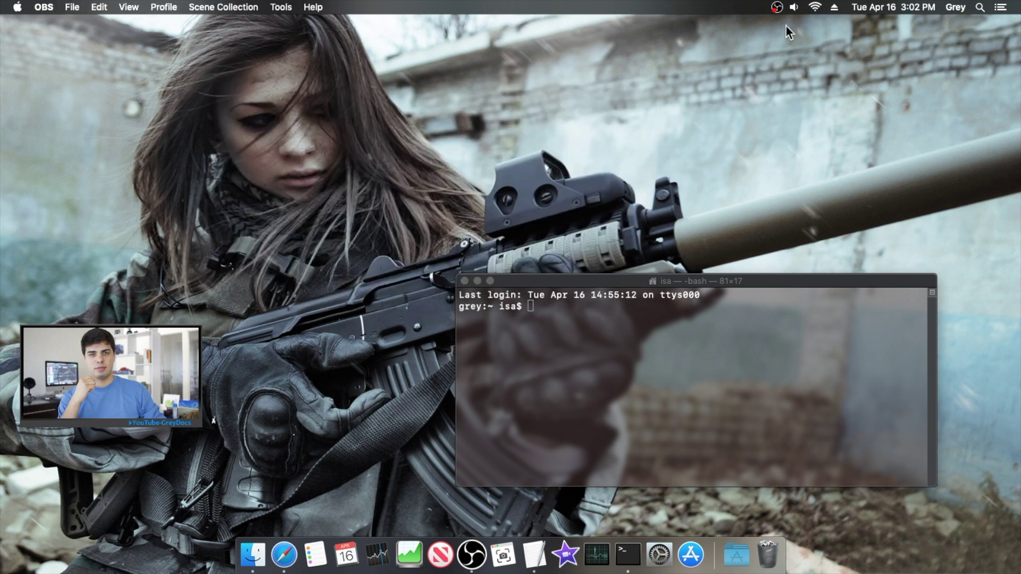
- Examine the menu bar volume control and the Input, Output and Sound Effects options in the Sound settings, and close System Preferences
{"action": "left_click", "coordinate": [794, 8]}
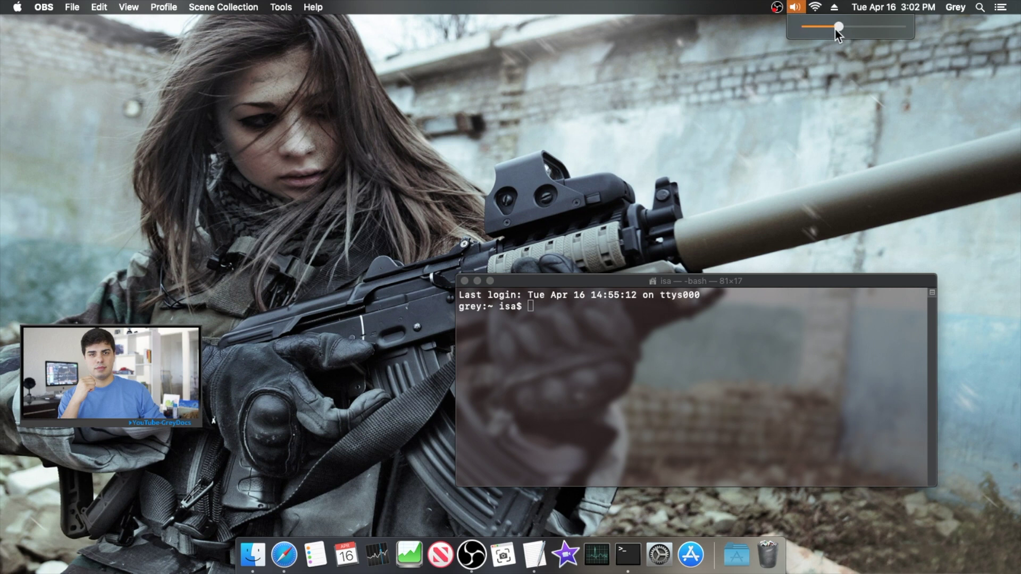
{"action": "left_click", "coordinate": [798, 12]}
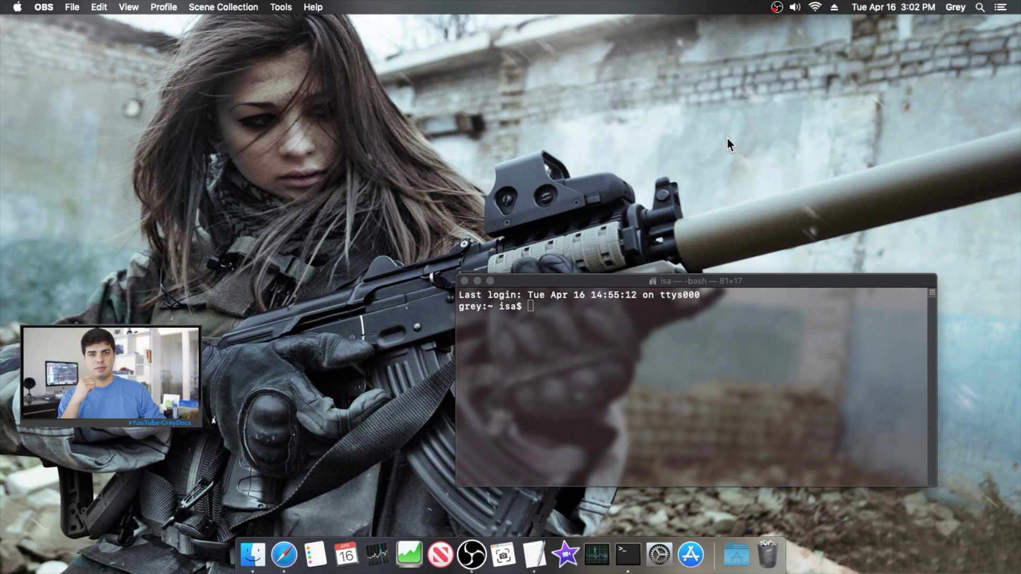
{"action": "left_click", "coordinate": [796, 11]}
{"action": "left_click", "coordinate": [659, 553]}
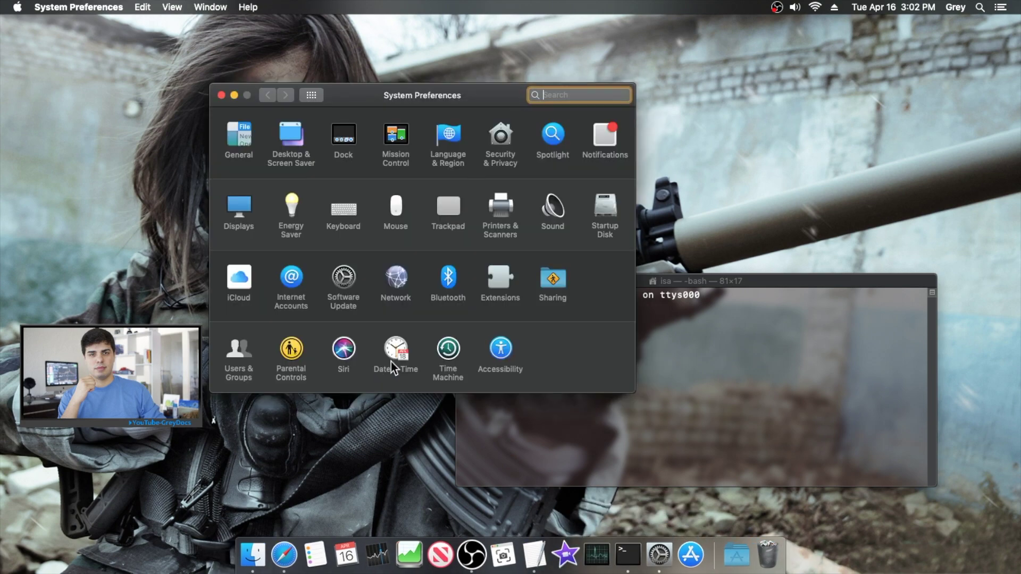
{"action": "left_click", "coordinate": [552, 210]}
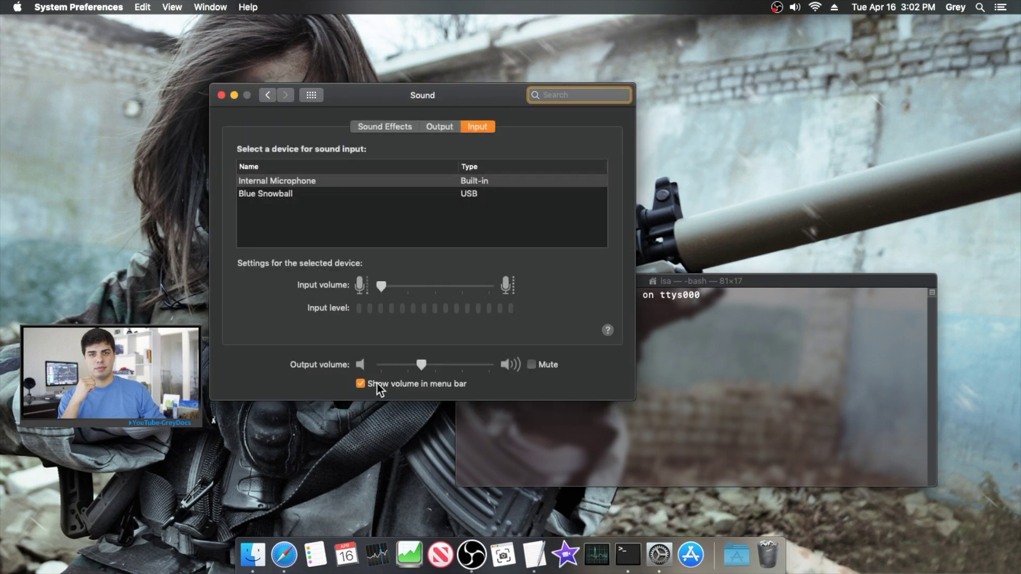
{"action": "left_click", "coordinate": [435, 126]}
{"action": "left_click", "coordinate": [388, 127]}
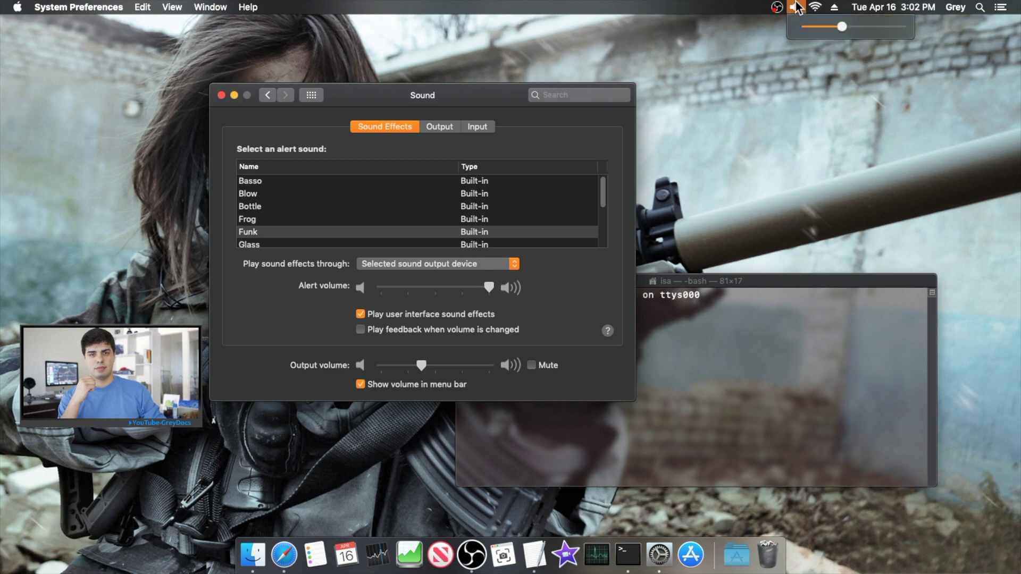
{"action": "left_click", "coordinate": [221, 95]}
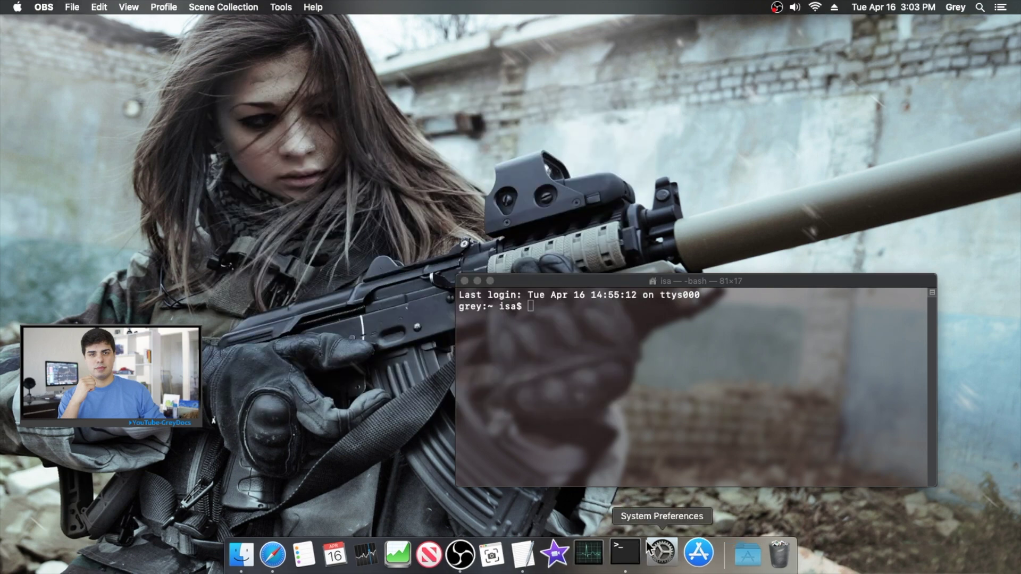
- In the Date & Time clock settings, try the analog menu bar clock, return to digital and display the time with seconds
{"action": "left_click", "coordinate": [659, 555]}
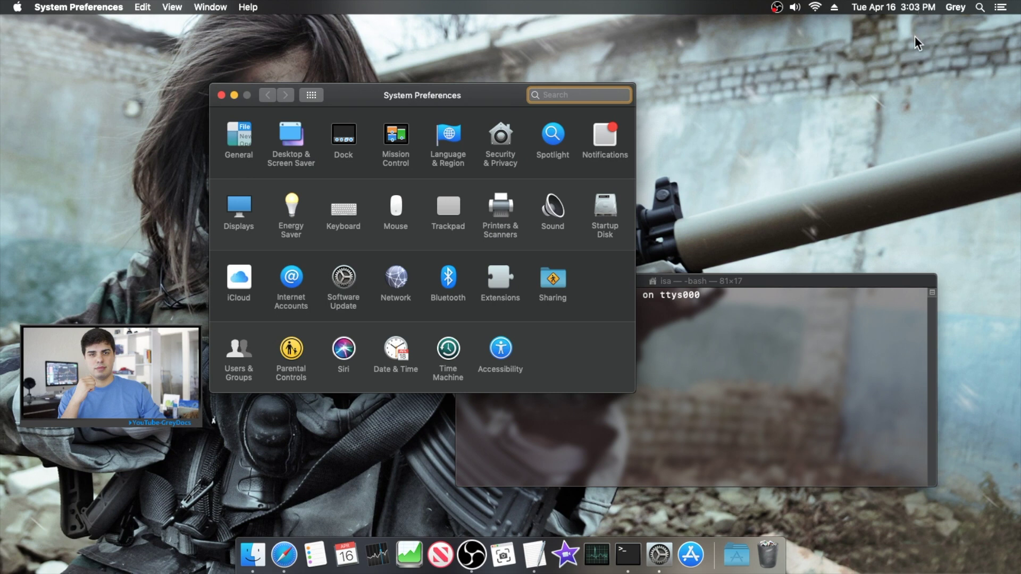
{"action": "left_click_drag", "start_coordinate": [334, 98], "coordinate": [424, 67]}
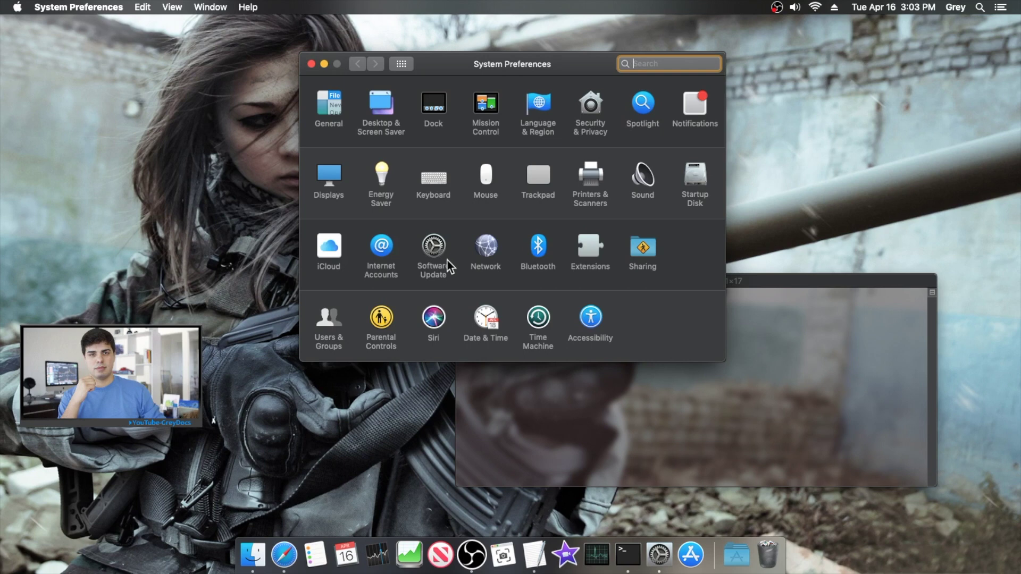
{"action": "left_click", "coordinate": [485, 319]}
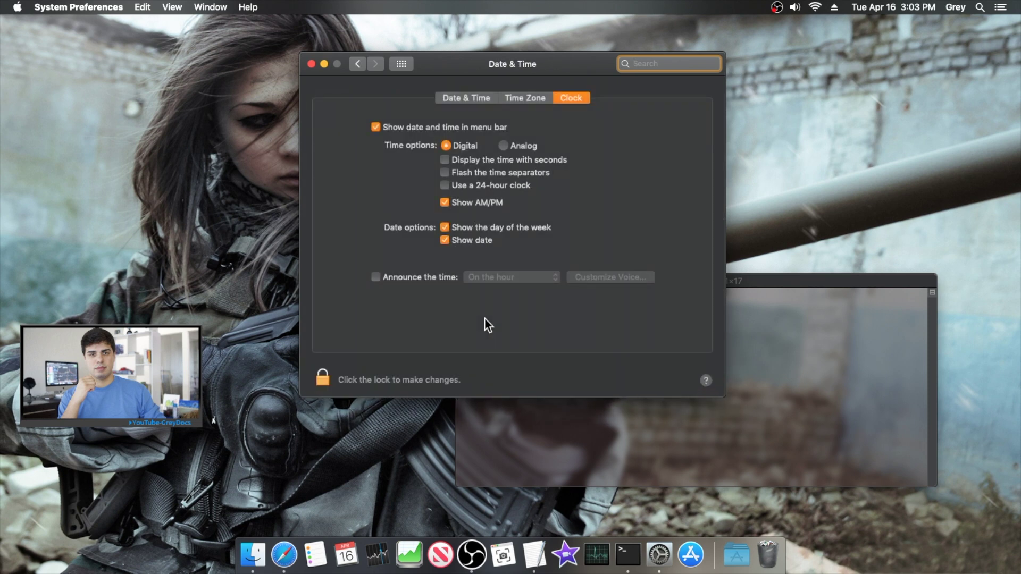
{"action": "left_click", "coordinate": [502, 146]}
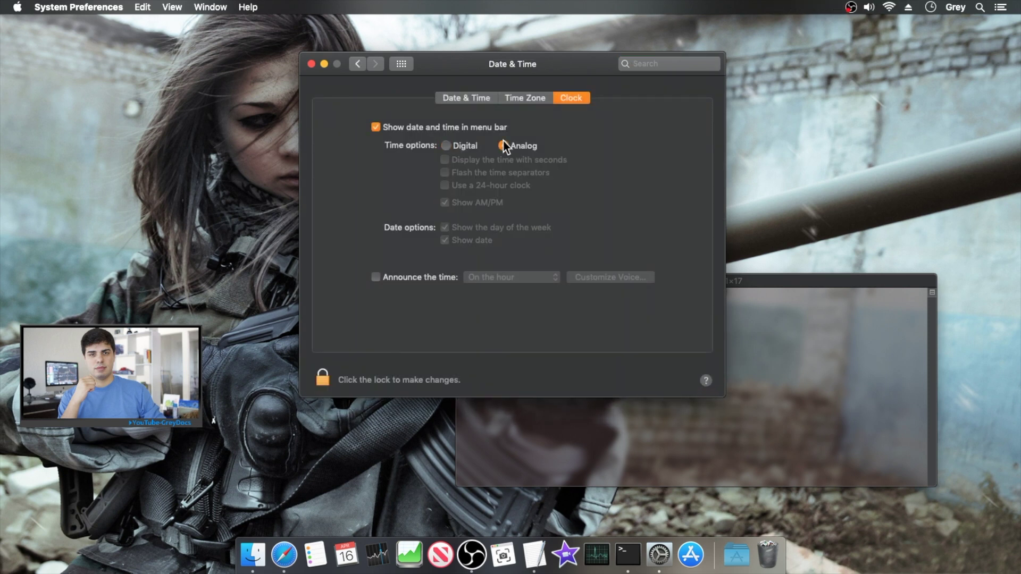
{"action": "left_click", "coordinate": [450, 144]}
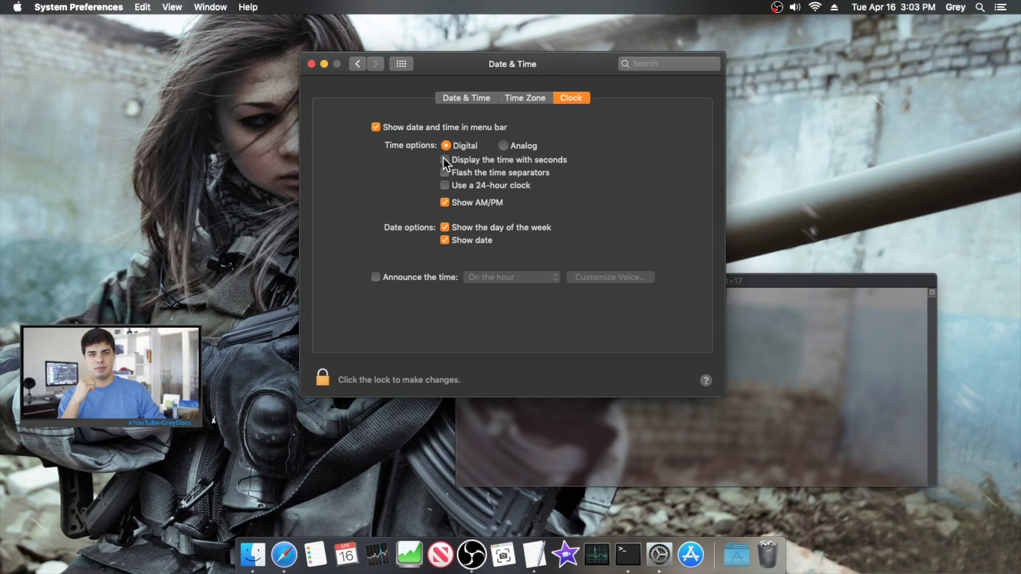
{"action": "left_click", "coordinate": [444, 160]}
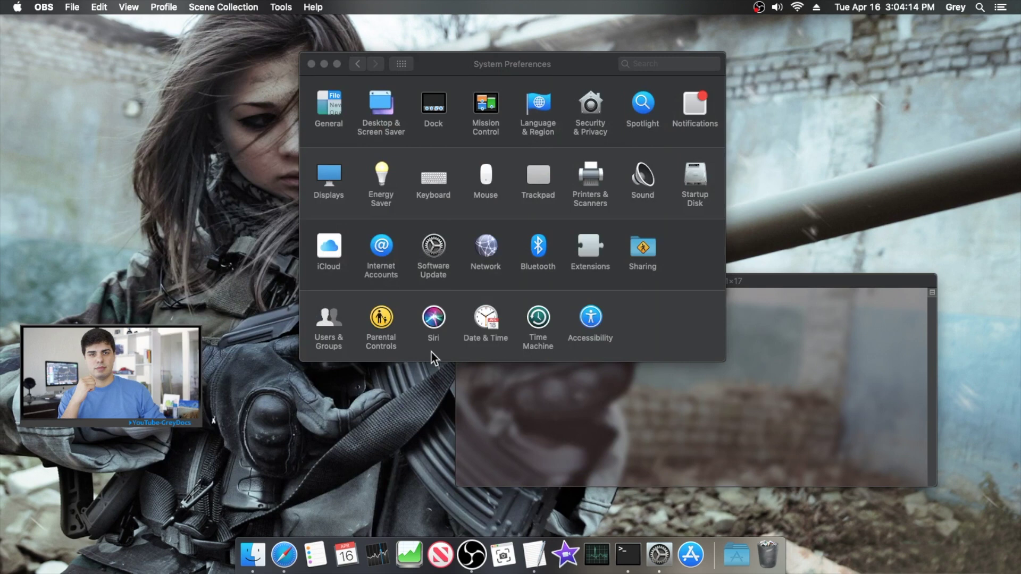
- Preview built-in alert sounds including Tink, Submarine, Sosumi and Purr, and return to the System Preferences overview, repositioning its window
{"action": "left_click", "coordinate": [636, 320]}
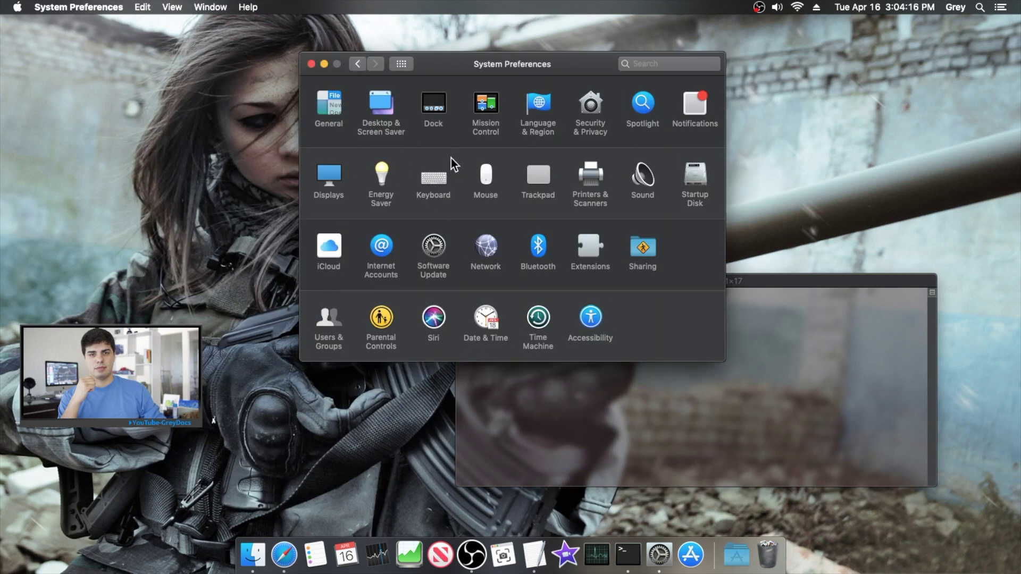
{"action": "left_click", "coordinate": [643, 175]}
{"action": "scroll", "coordinate": [402, 185], "scroll_direction": "down", "scroll_amount": 5}
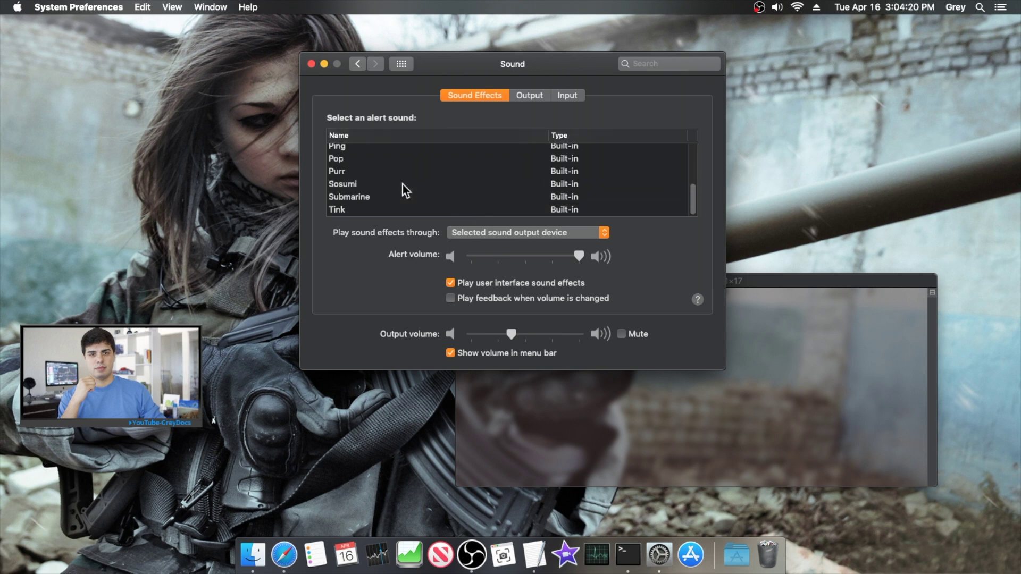
{"action": "left_click", "coordinate": [373, 207]}
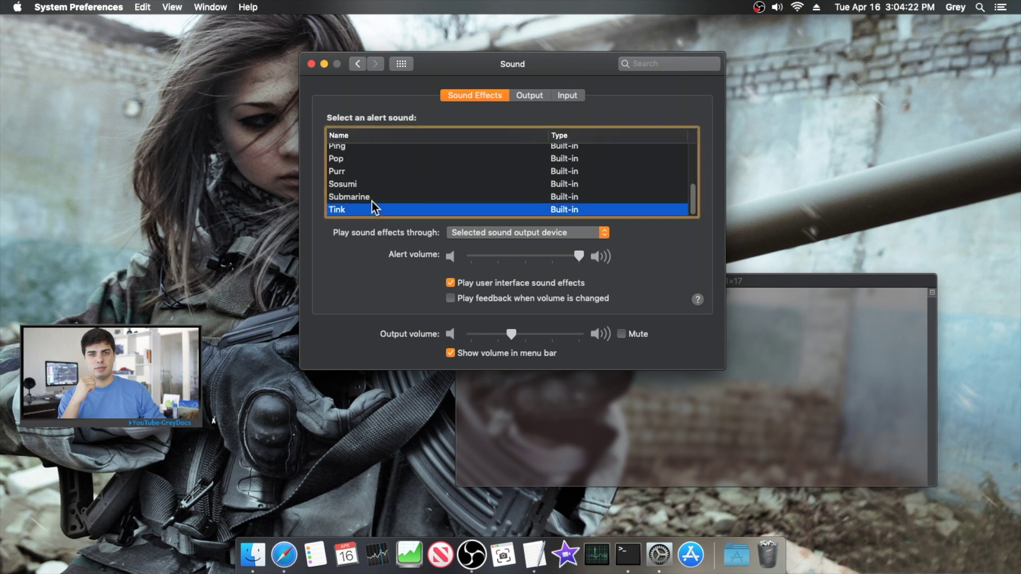
{"action": "left_click", "coordinate": [373, 194]}
{"action": "left_click", "coordinate": [378, 183]}
{"action": "left_click", "coordinate": [381, 173]}
{"action": "scroll", "coordinate": [381, 184], "scroll_direction": "up", "scroll_amount": 4}
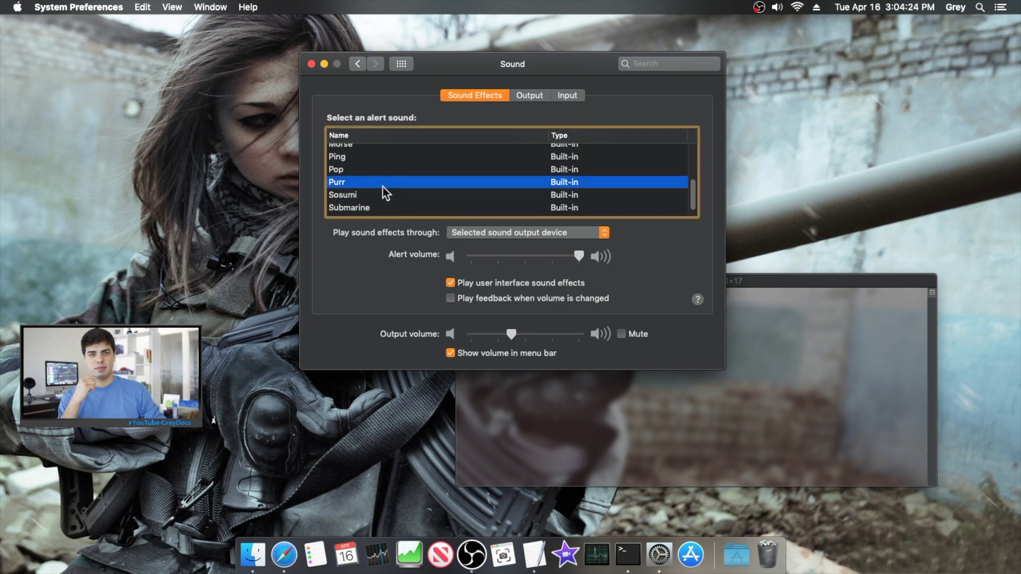
{"action": "left_click", "coordinate": [361, 171]}
{"action": "left_click", "coordinate": [361, 179]}
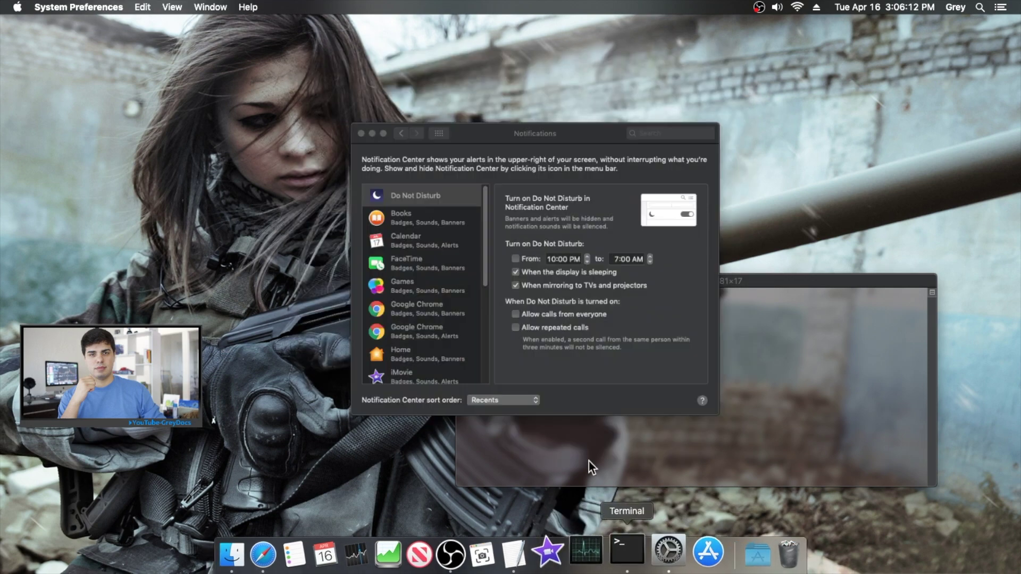
{"action": "left_click", "coordinate": [401, 64]}
{"action": "left_click_drag", "start_coordinate": [427, 72], "coordinate": [378, 184]}
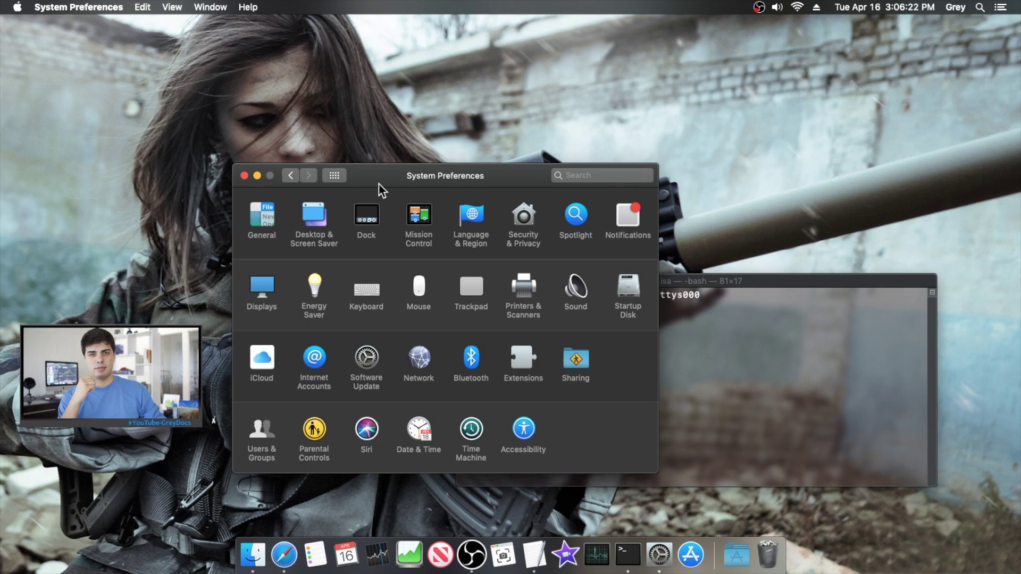
- Reposition the System Preferences window and examine the notification settings for Books, Calendar, FaceTime, Games and both Google Chrome entries
{"action": "left_click_drag", "start_coordinate": [378, 184], "coordinate": [410, 147]}
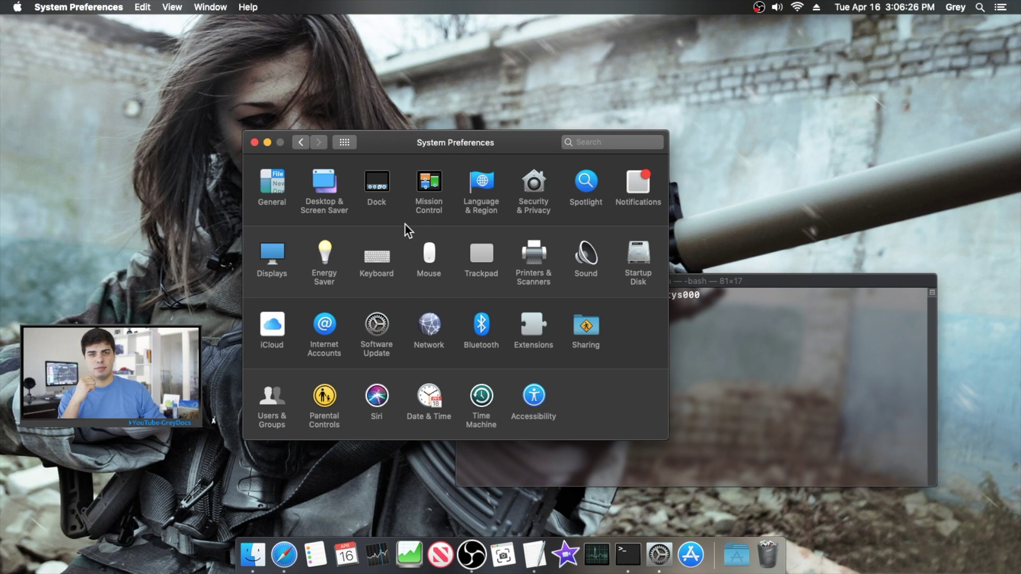
{"action": "left_click", "coordinate": [639, 186]}
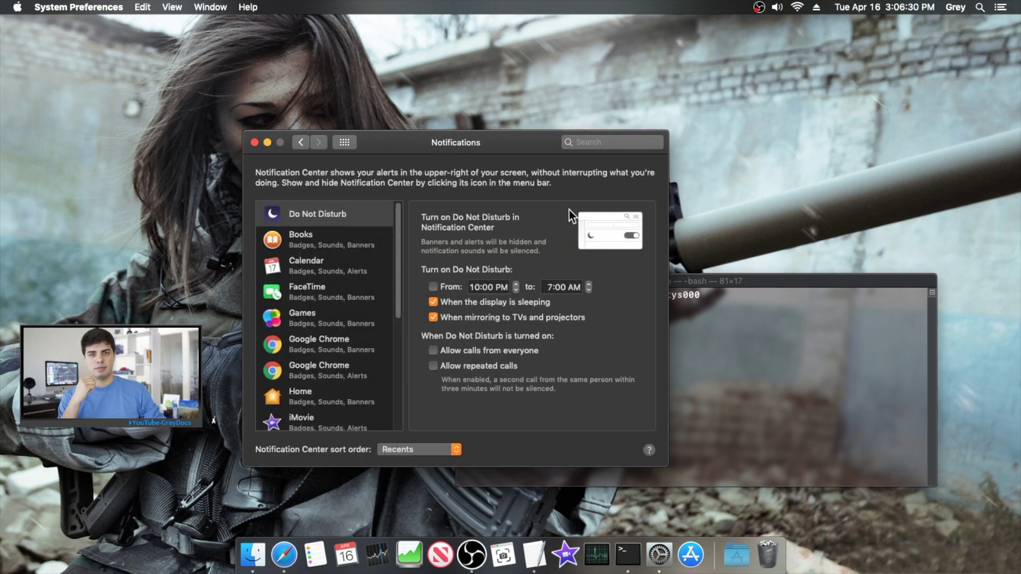
{"action": "left_click", "coordinate": [365, 249]}
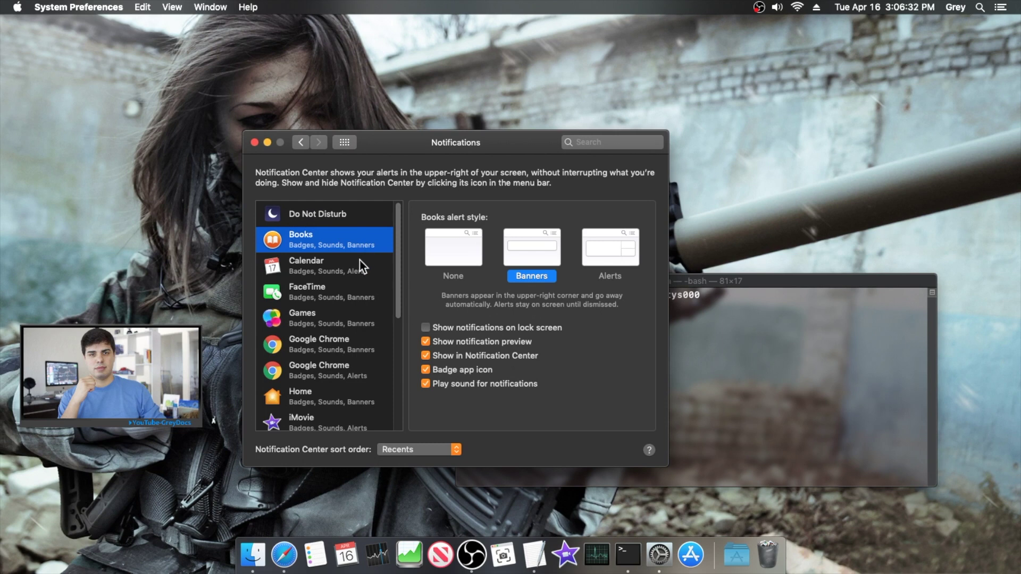
{"action": "left_click", "coordinate": [329, 262]}
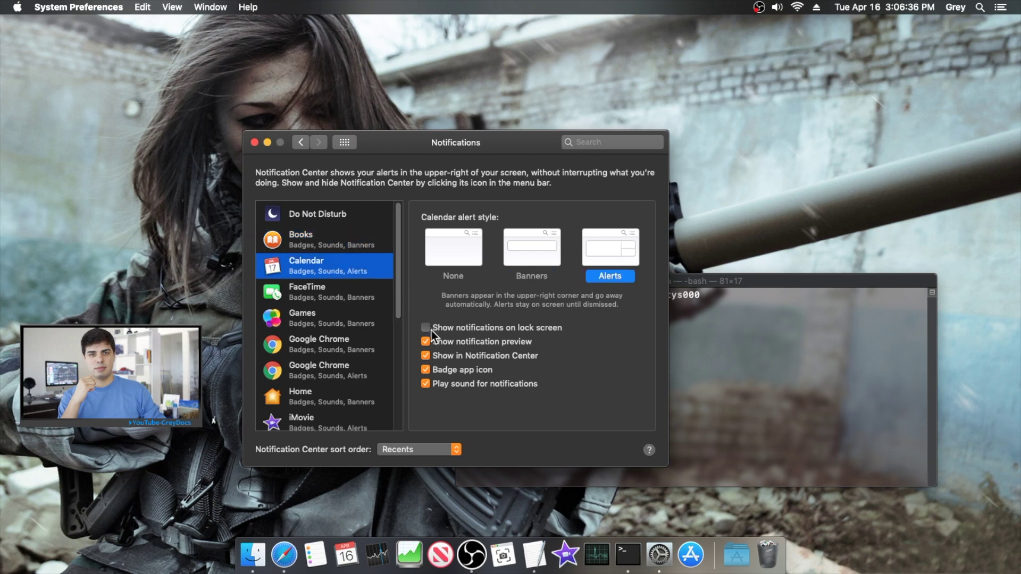
{"action": "left_click", "coordinate": [356, 295]}
{"action": "left_click", "coordinate": [355, 321]}
{"action": "left_click", "coordinate": [343, 349]}
{"action": "left_click", "coordinate": [340, 376]}
- Examine the notification alert styles and options for apps further down the list, including Home, iMovie, Mail and Maps
{"action": "scroll", "coordinate": [342, 361], "scroll_direction": "down", "scroll_amount": 3}
{"action": "left_click", "coordinate": [337, 290]}
{"action": "left_click", "coordinate": [337, 319]}
{"action": "left_click", "coordinate": [343, 291]}
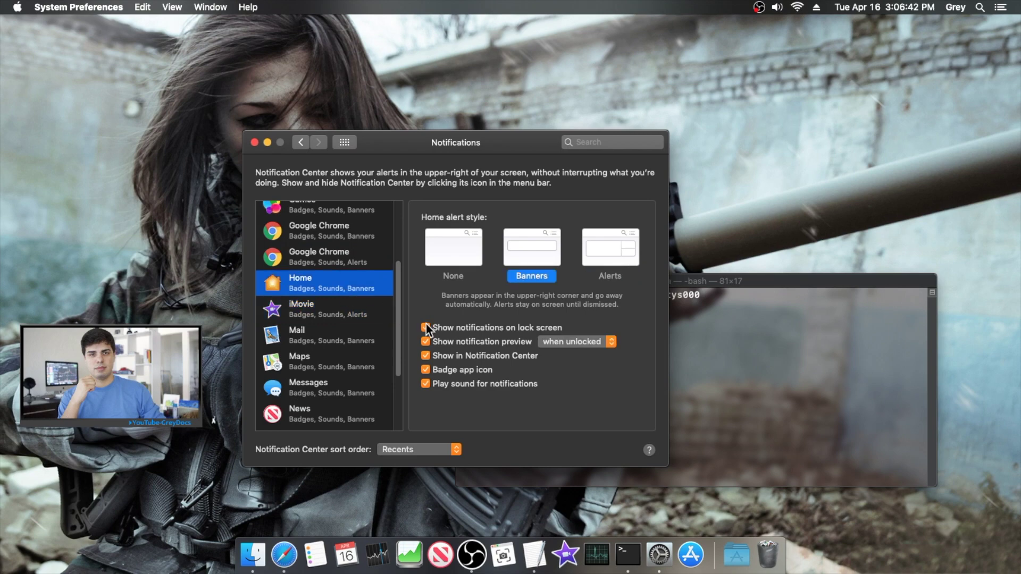
{"action": "left_click", "coordinate": [314, 307]}
{"action": "left_click", "coordinate": [322, 333]}
{"action": "left_click", "coordinate": [323, 362]}
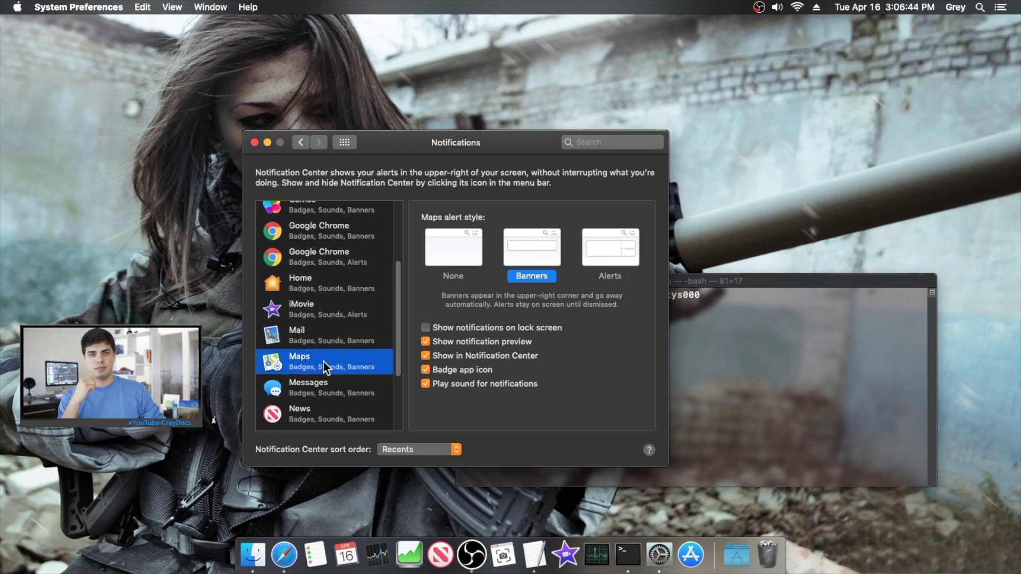
{"action": "scroll", "coordinate": [324, 365], "scroll_direction": "down", "scroll_amount": 1}
{"action": "left_click", "coordinate": [325, 366]}
{"action": "left_click", "coordinate": [325, 393]}
{"action": "scroll", "coordinate": [326, 395], "scroll_direction": "down", "scroll_amount": 1}
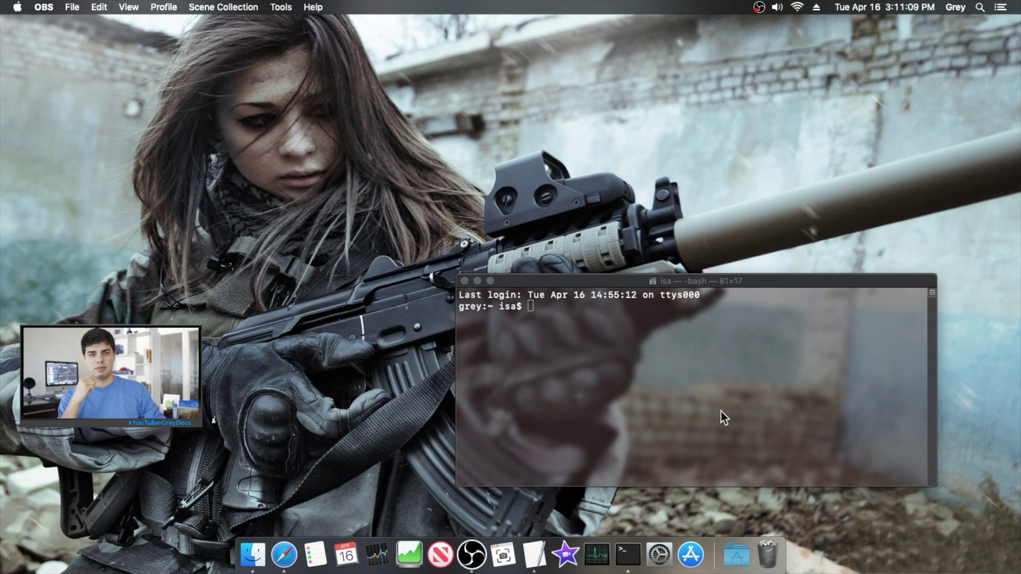
- Use the screen's hot corners to show Launchpad and Notification Center, dismissing each one
{"action": "mouse_move", "coordinate": [1019, 4]}
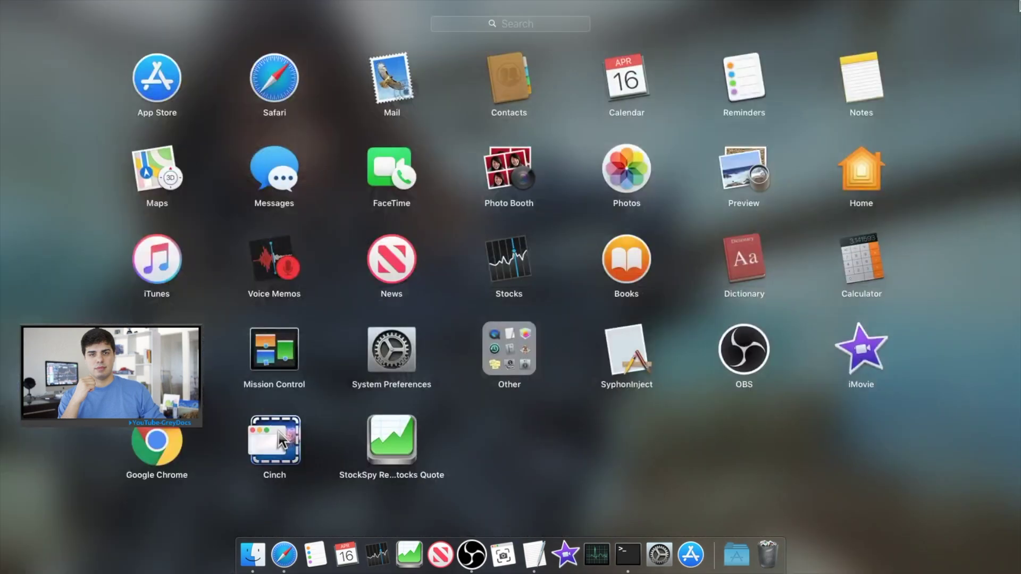
{"action": "left_click", "coordinate": [868, 147]}
{"action": "mouse_move", "coordinate": [1019, 572]}
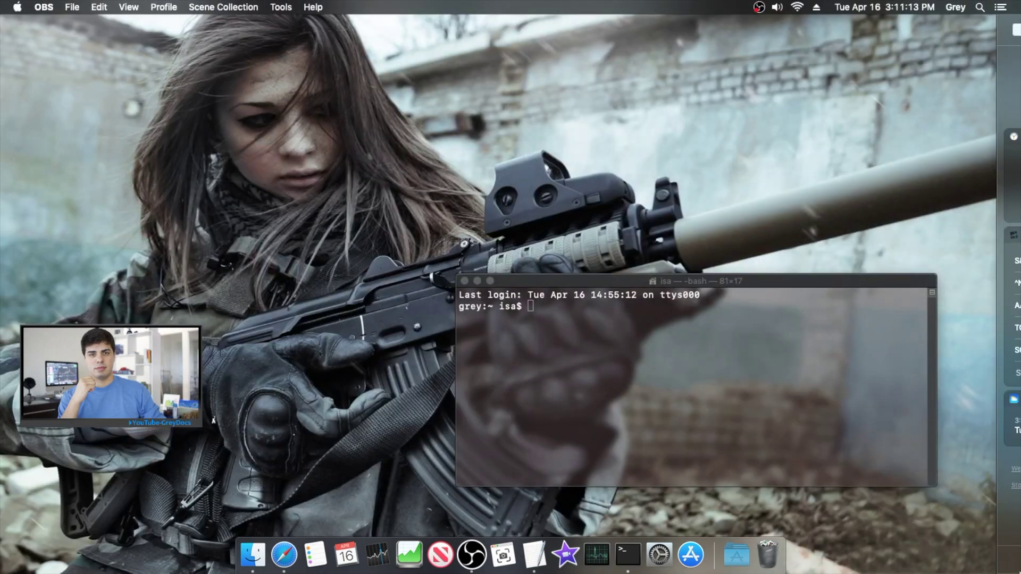
{"action": "left_click", "coordinate": [769, 471]}
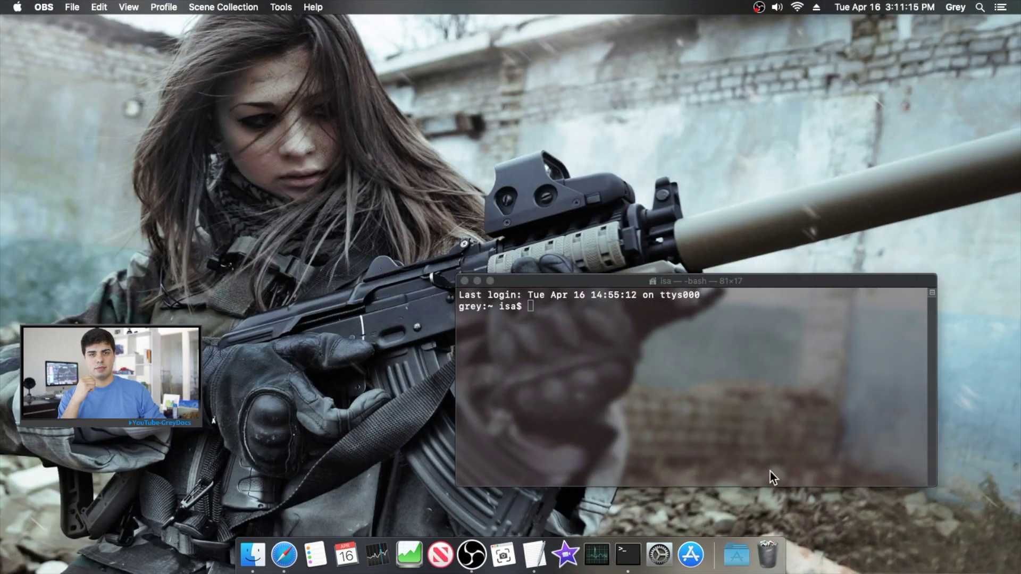
- Move the Terminal window closer to the desktop's centre, and show and dismiss Launchpad again with its hot corner
{"action": "left_click_drag", "start_coordinate": [565, 284], "coordinate": [477, 253]}
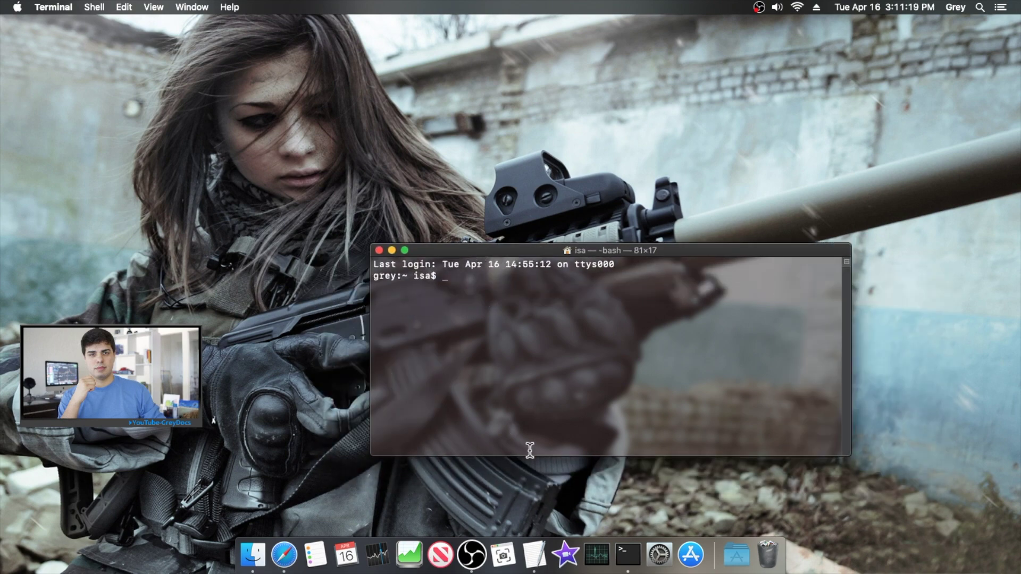
{"action": "mouse_move", "coordinate": [1019, 1]}
{"action": "left_click", "coordinate": [862, 171]}
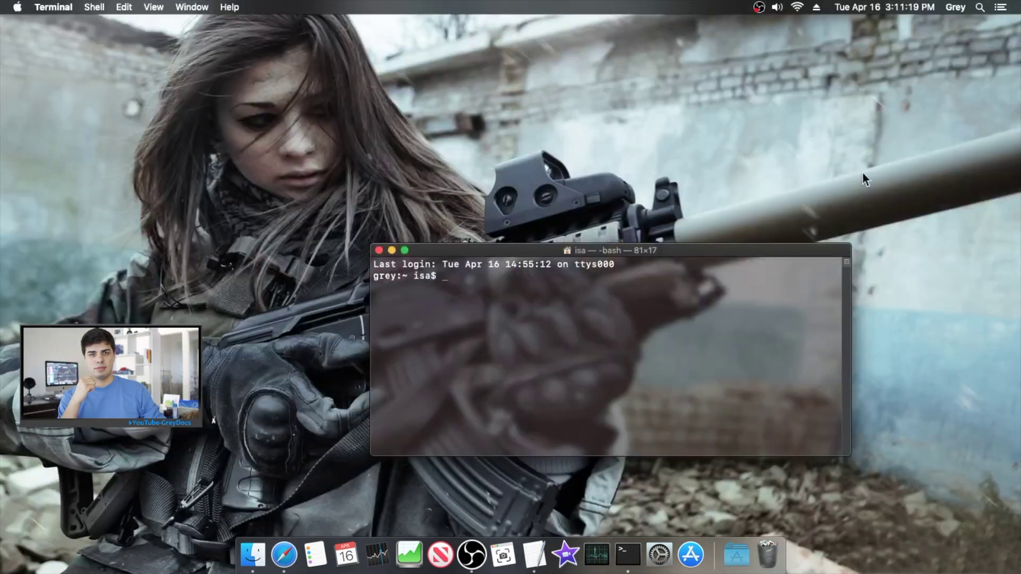
- Examine the Hot Corners assignments in the Mission Control settings, and close System Preferences
{"action": "left_click", "coordinate": [658, 553]}
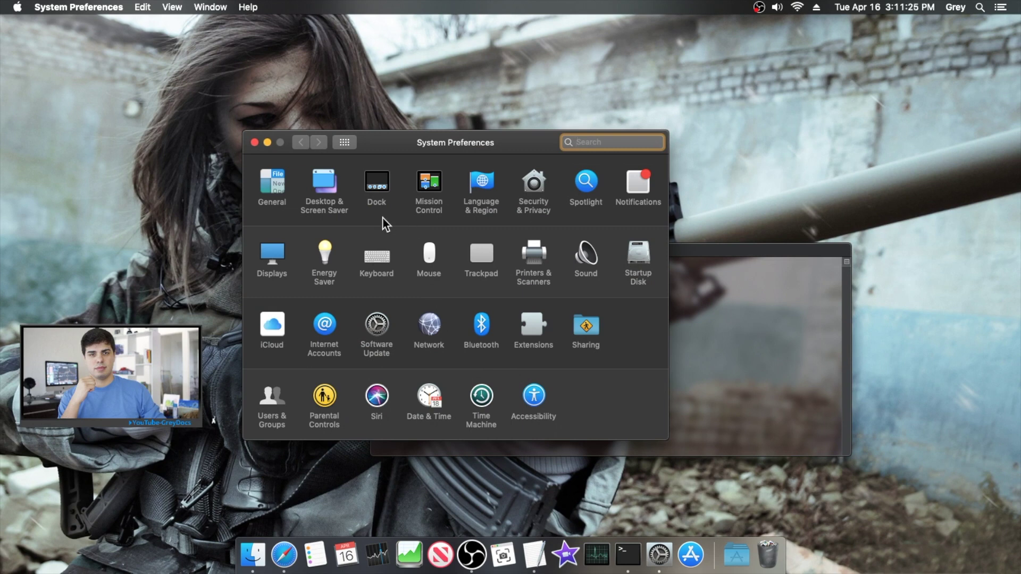
{"action": "left_click", "coordinate": [424, 201]}
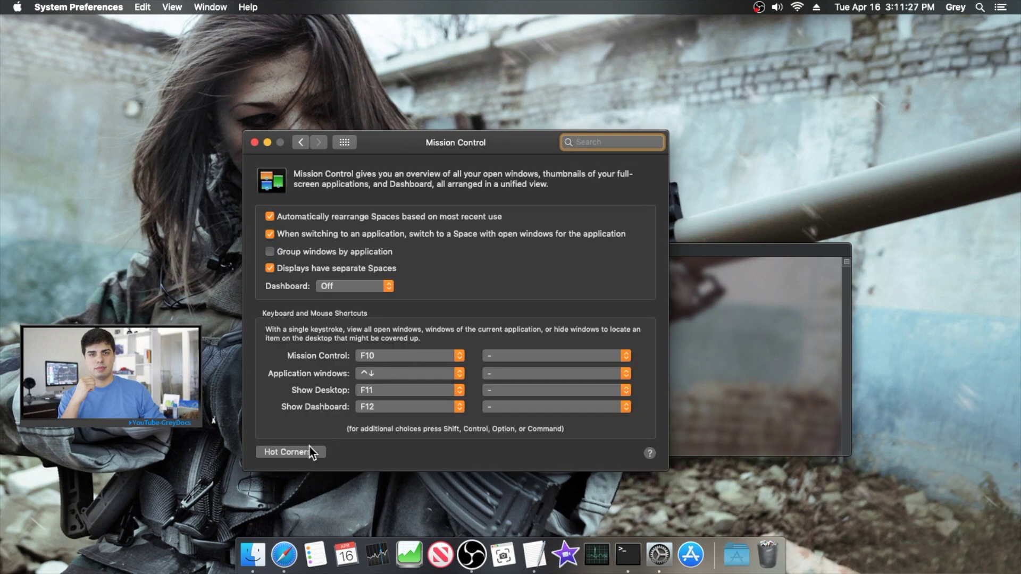
{"action": "left_click", "coordinate": [280, 453]}
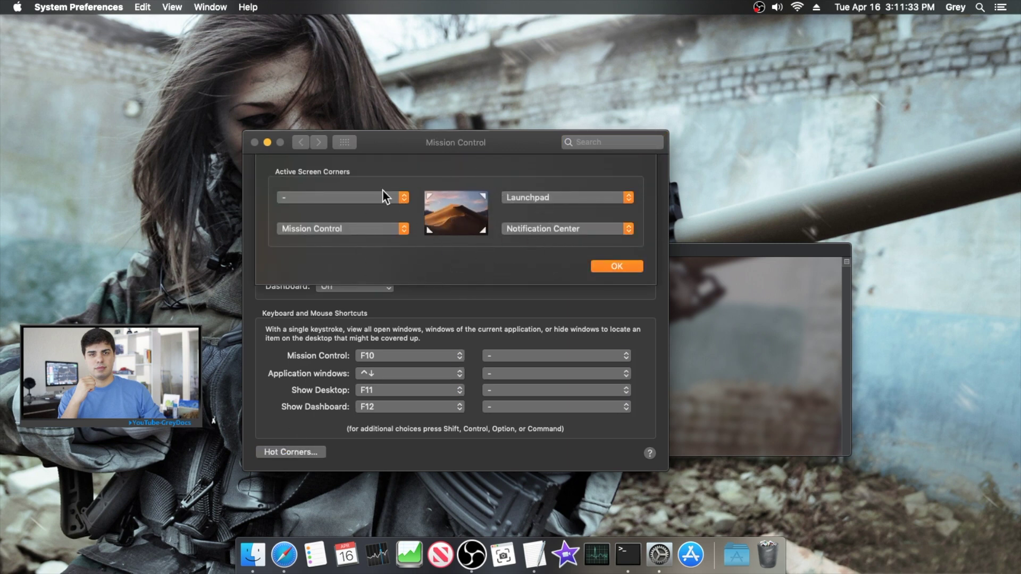
{"action": "left_click", "coordinate": [595, 267]}
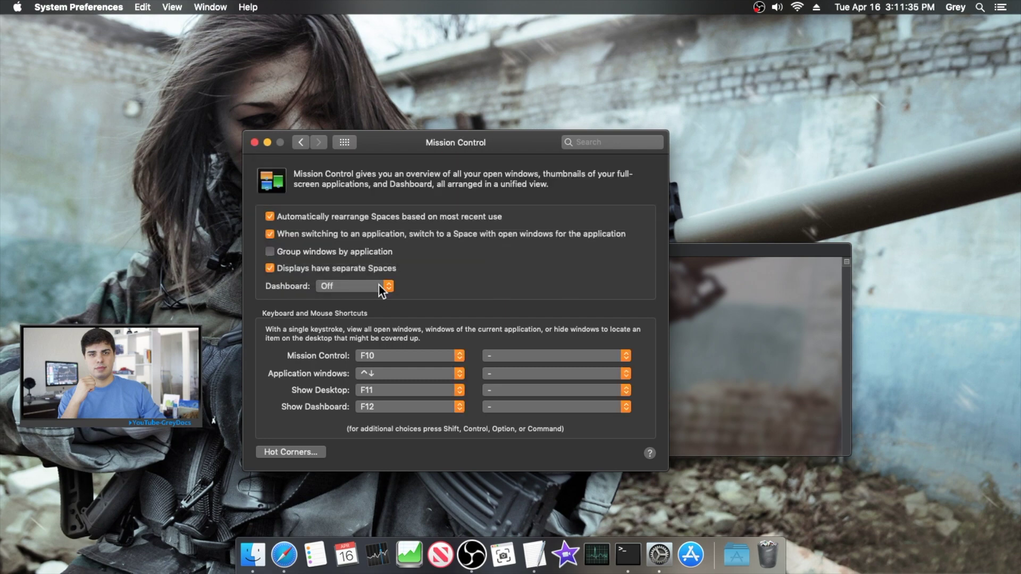
{"action": "left_click", "coordinate": [284, 144]}
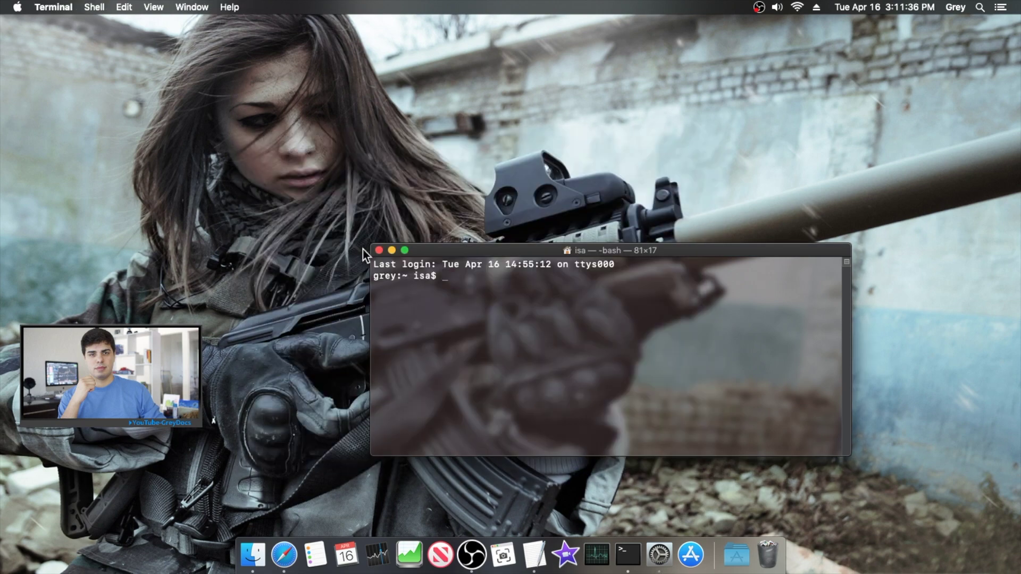